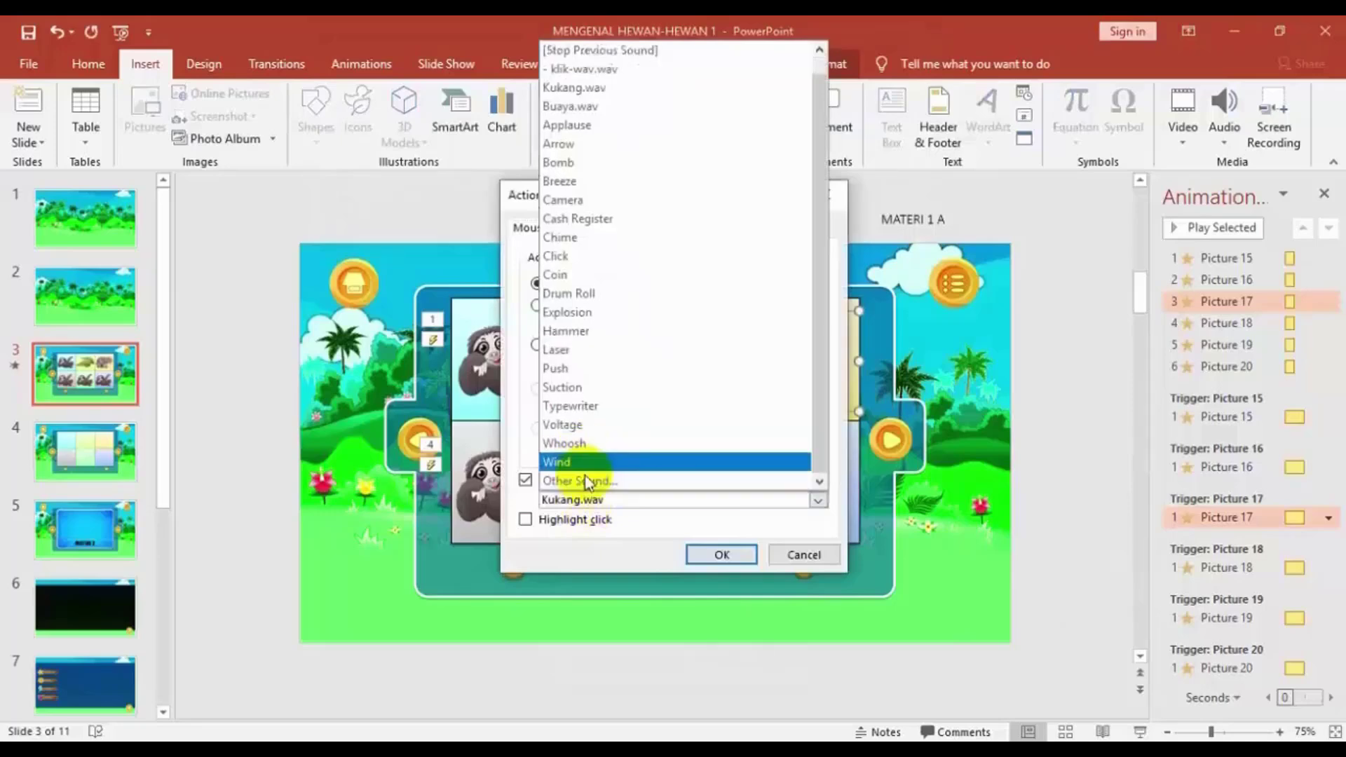
# Step: Set the elephant picture's click action to play the Gajah audio file from the musik-suara folder
pyautogui.click(590, 481)
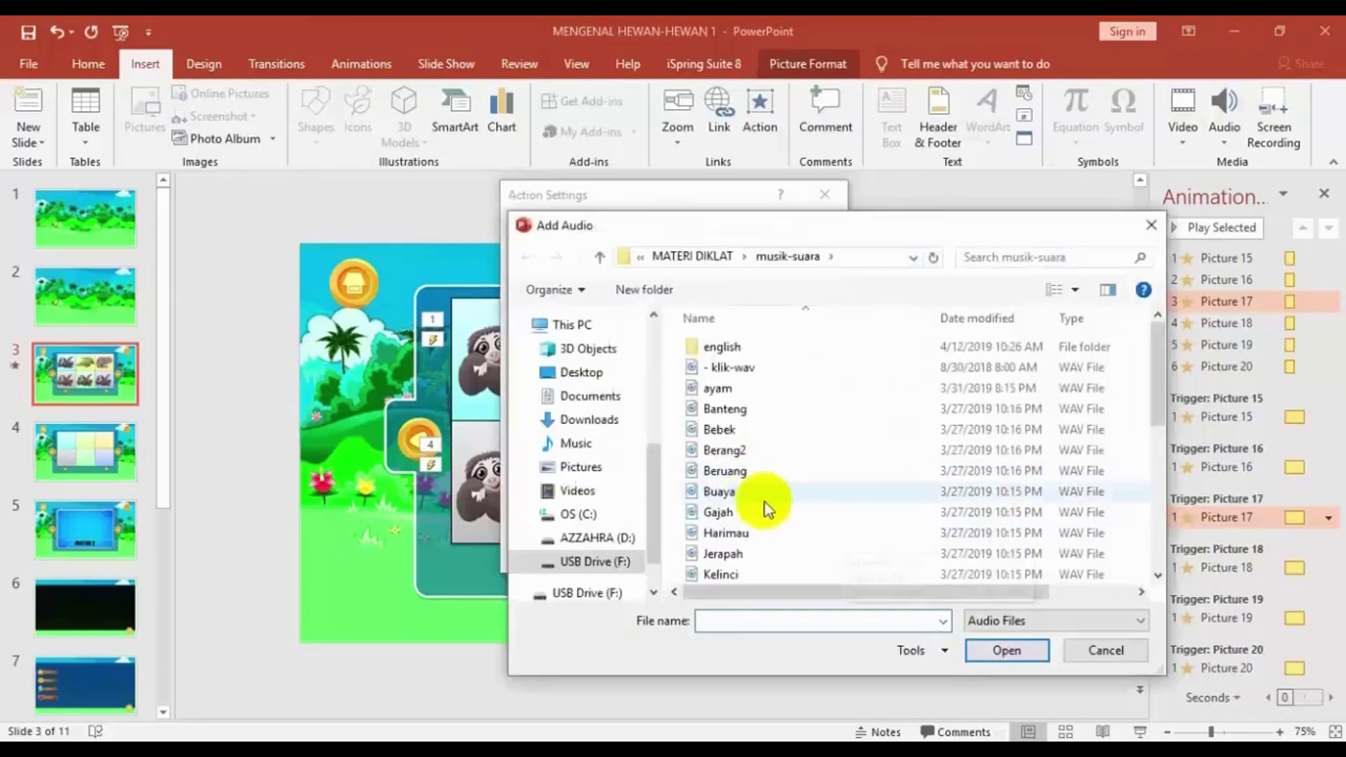
pyautogui.click(721, 512)
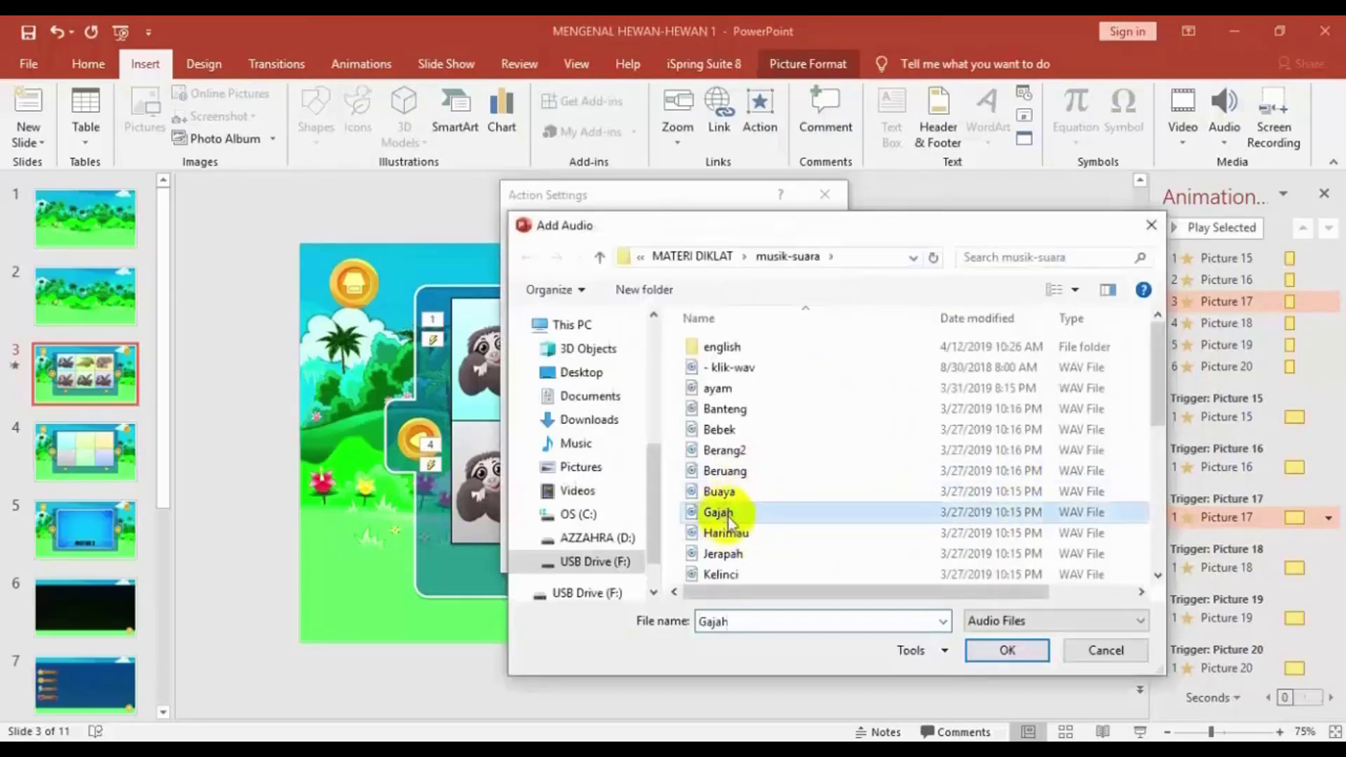
pyautogui.click(1003, 647)
pyautogui.click(729, 555)
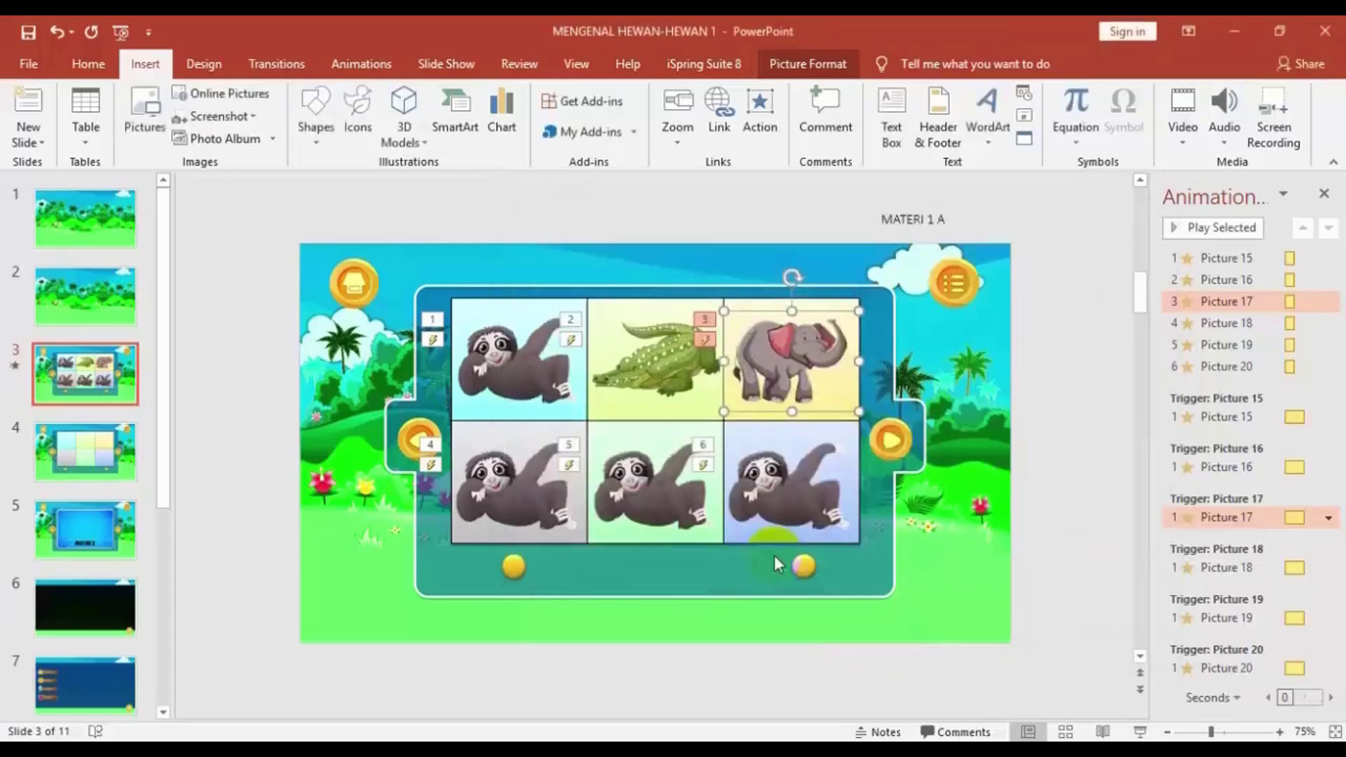
# Step: Replace the sloth picture in the first cell of the grid's second row with the harimau image file
pyautogui.click(516, 498)
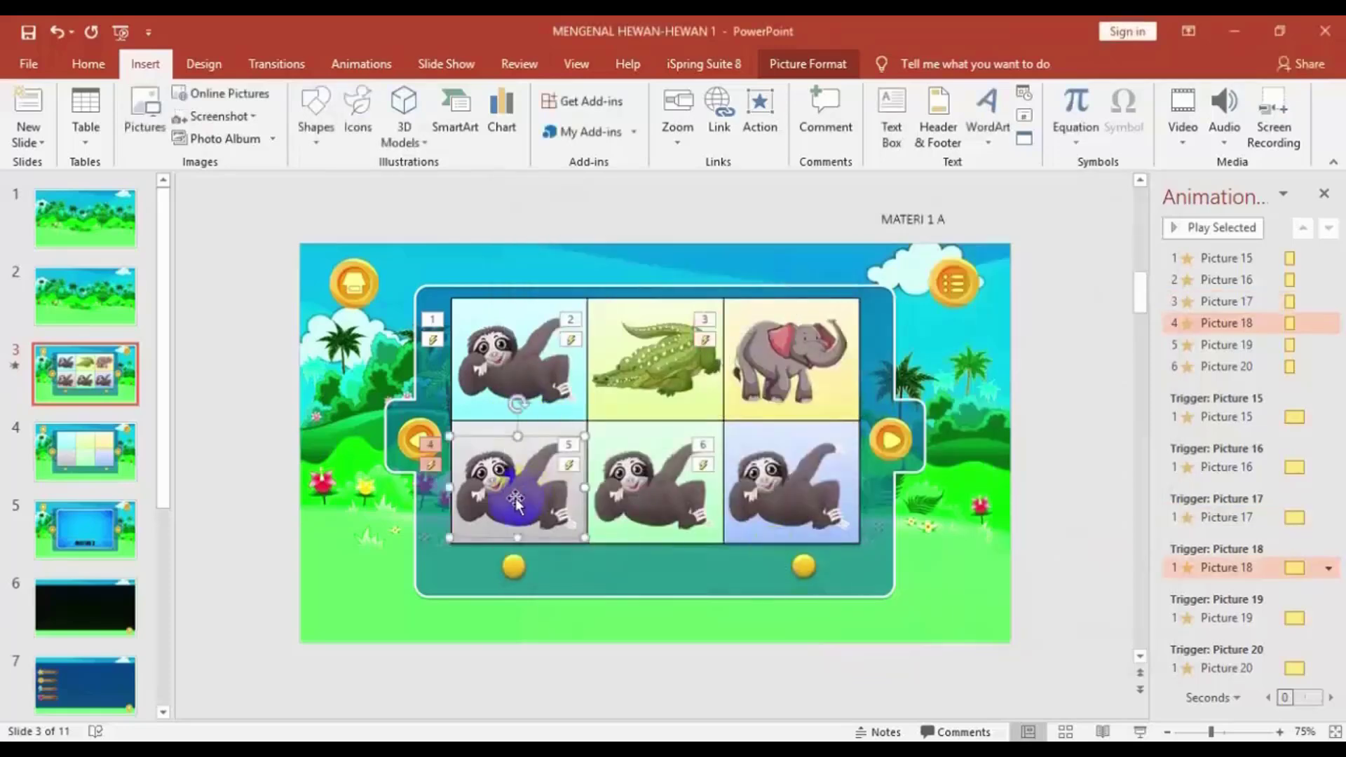
pyautogui.rightClick(515, 498)
pyautogui.moveTo(611, 267)
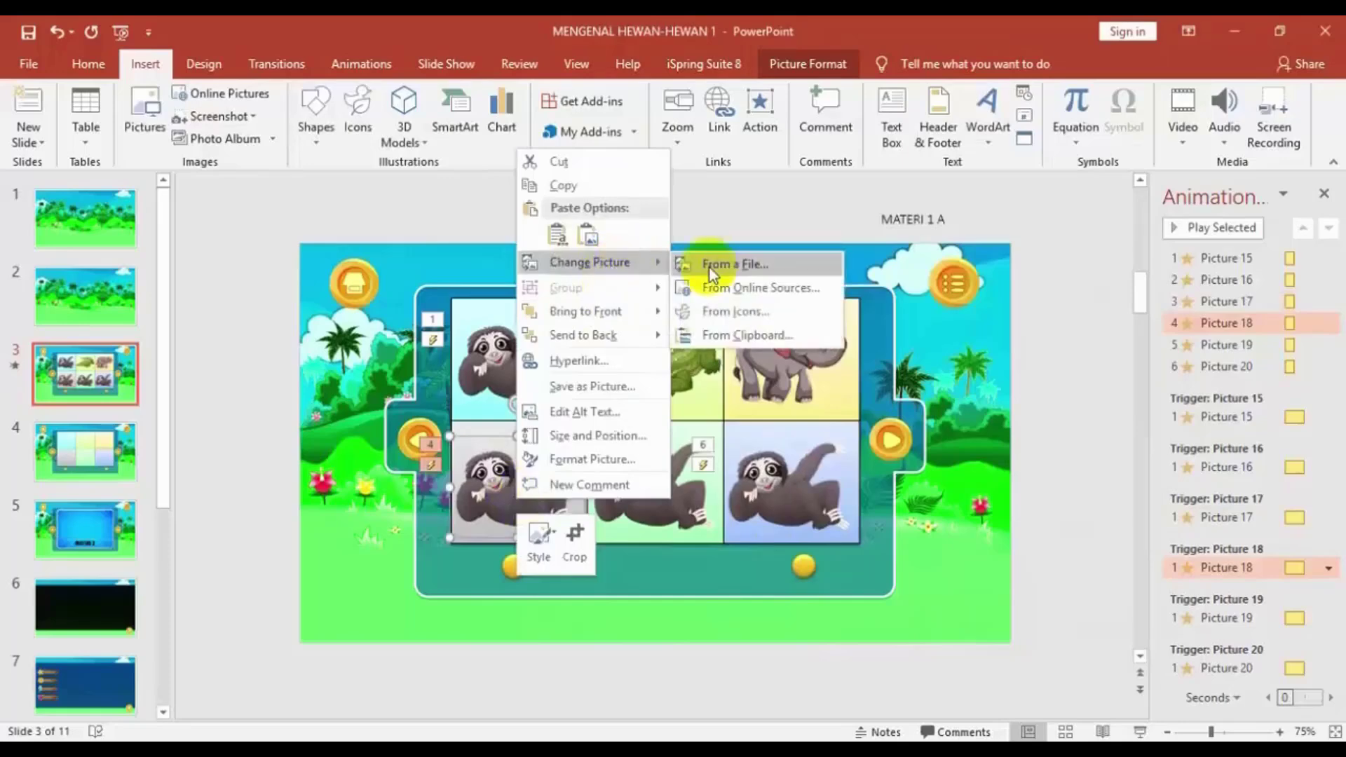
pyautogui.click(710, 267)
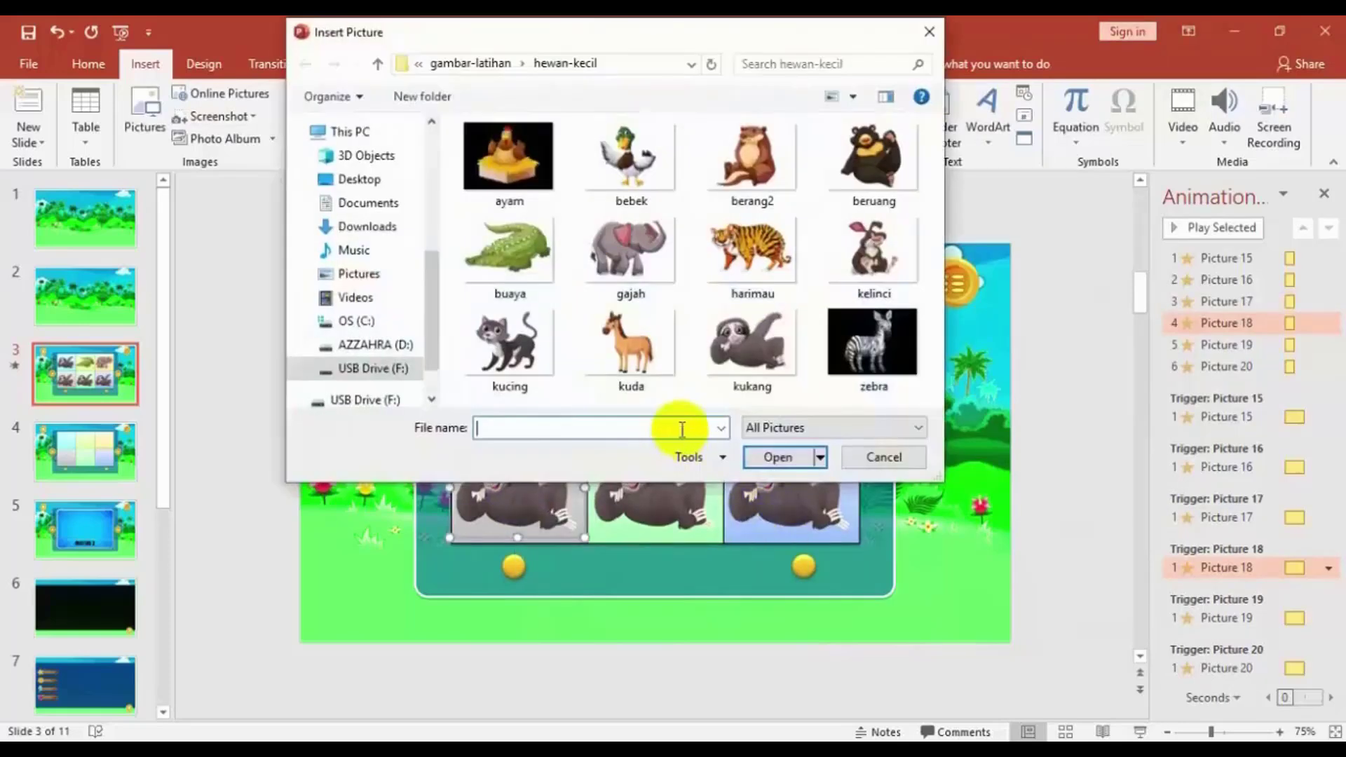
pyautogui.click(874, 150)
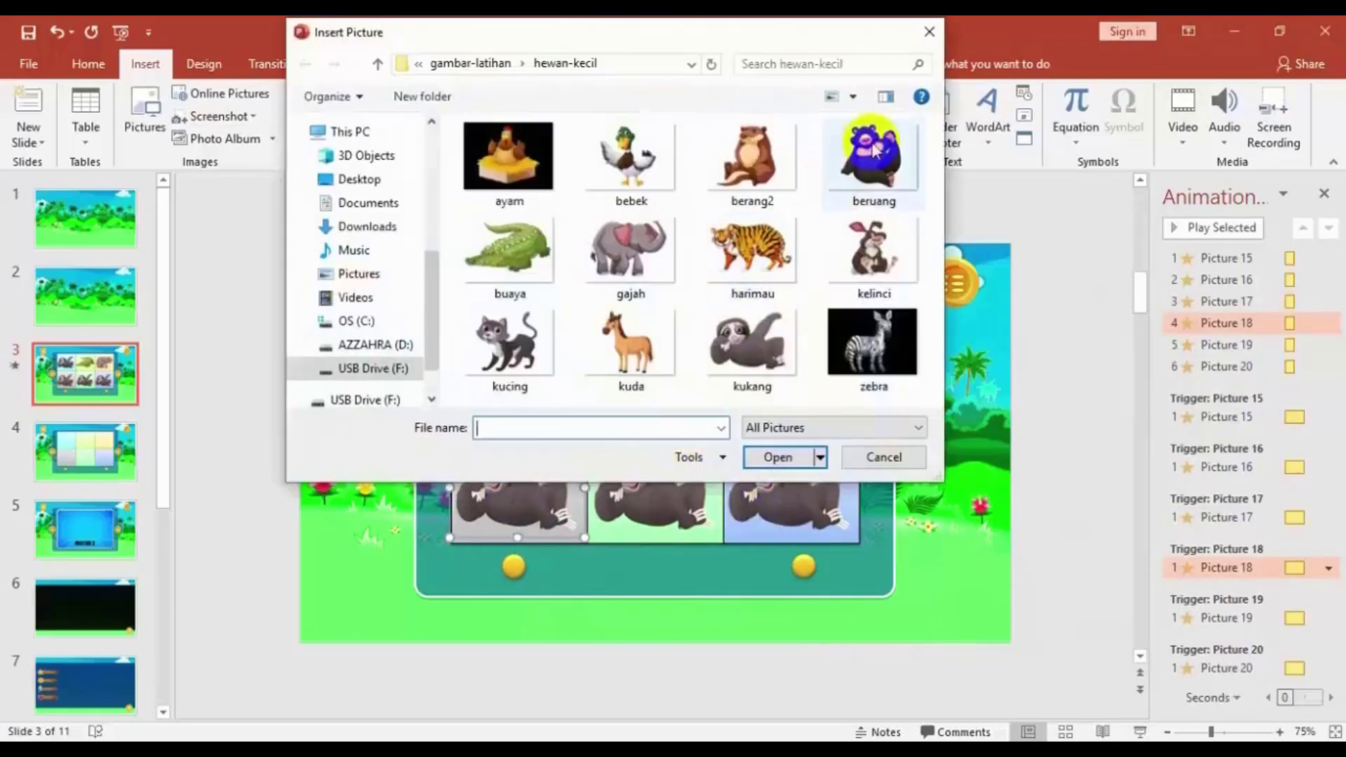
pyautogui.click(875, 149)
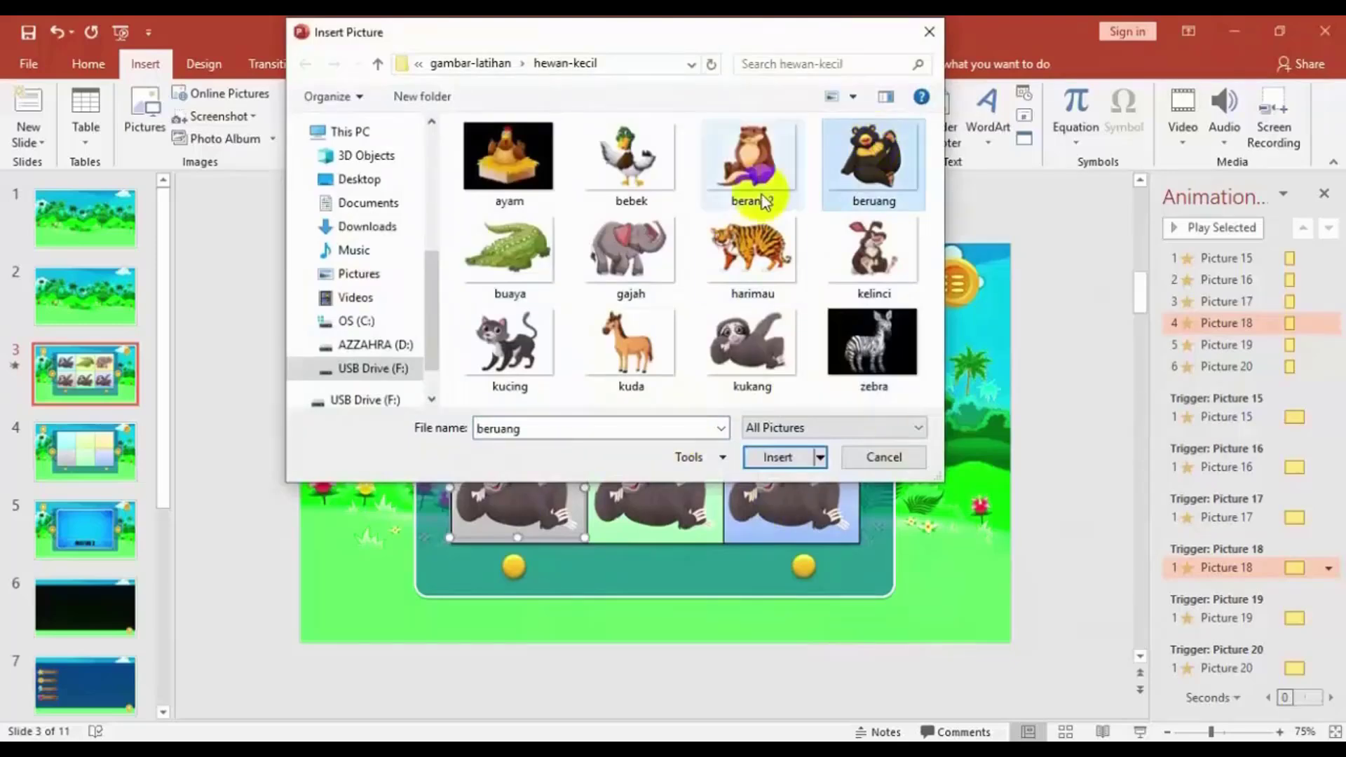
pyautogui.click(751, 249)
pyautogui.click(769, 459)
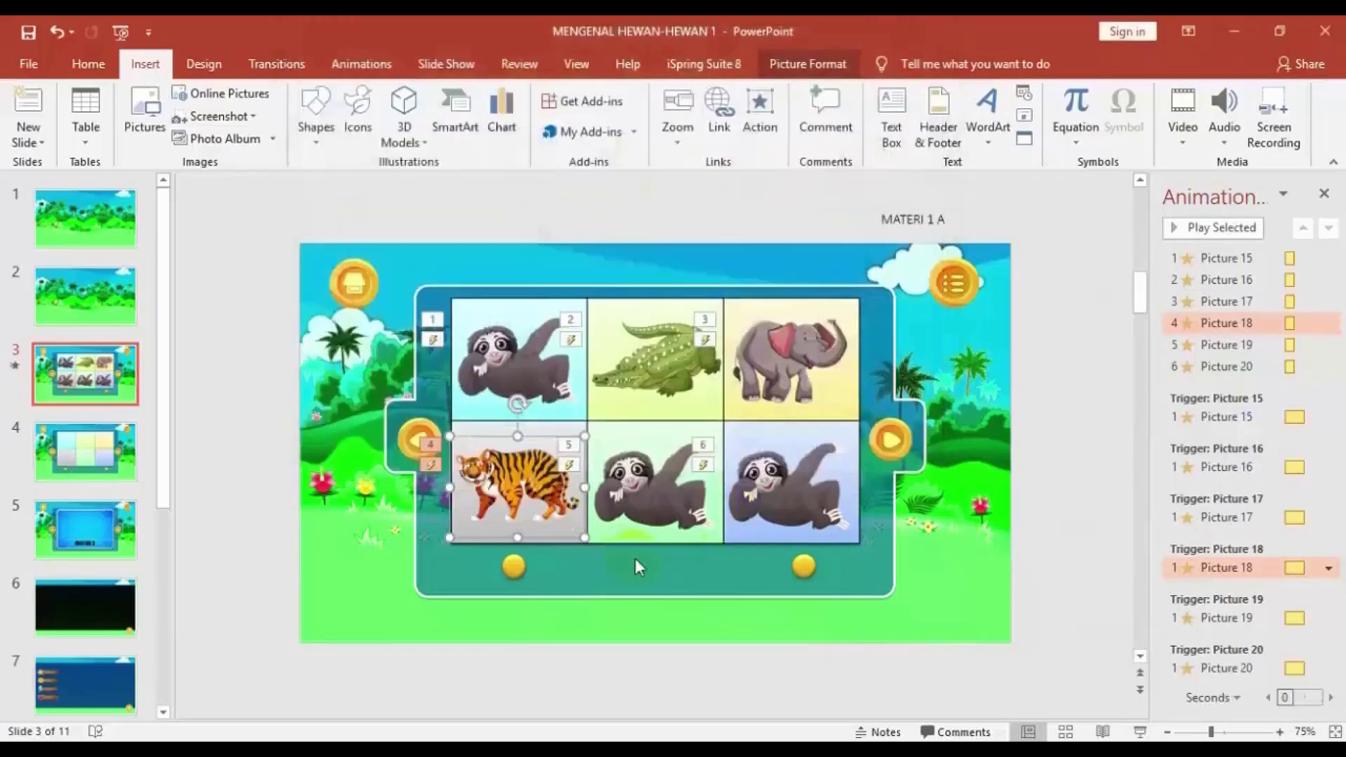
# Step: Set the tiger picture's click action to play the Harimau audio file
pyautogui.click(757, 98)
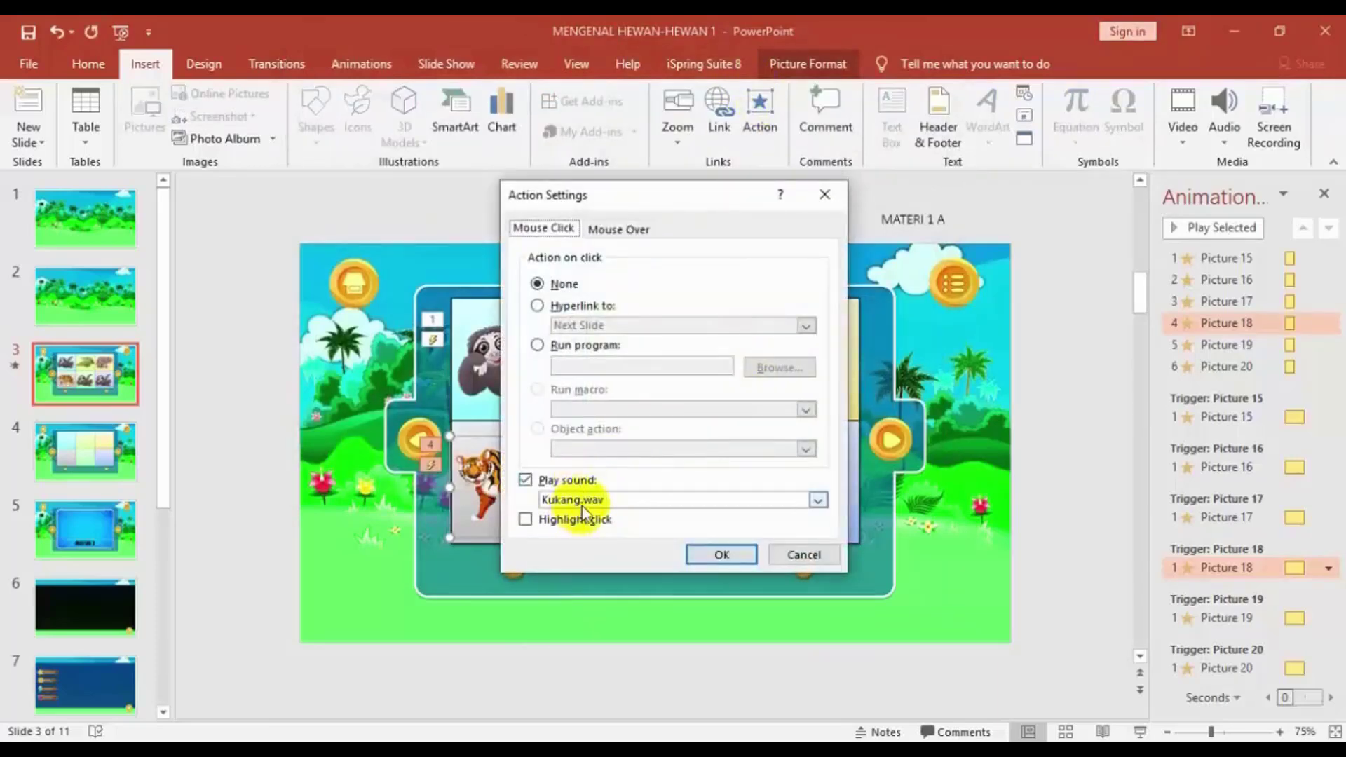
pyautogui.click(579, 505)
pyautogui.moveTo(825, 390); pyautogui.dragTo(820, 470)
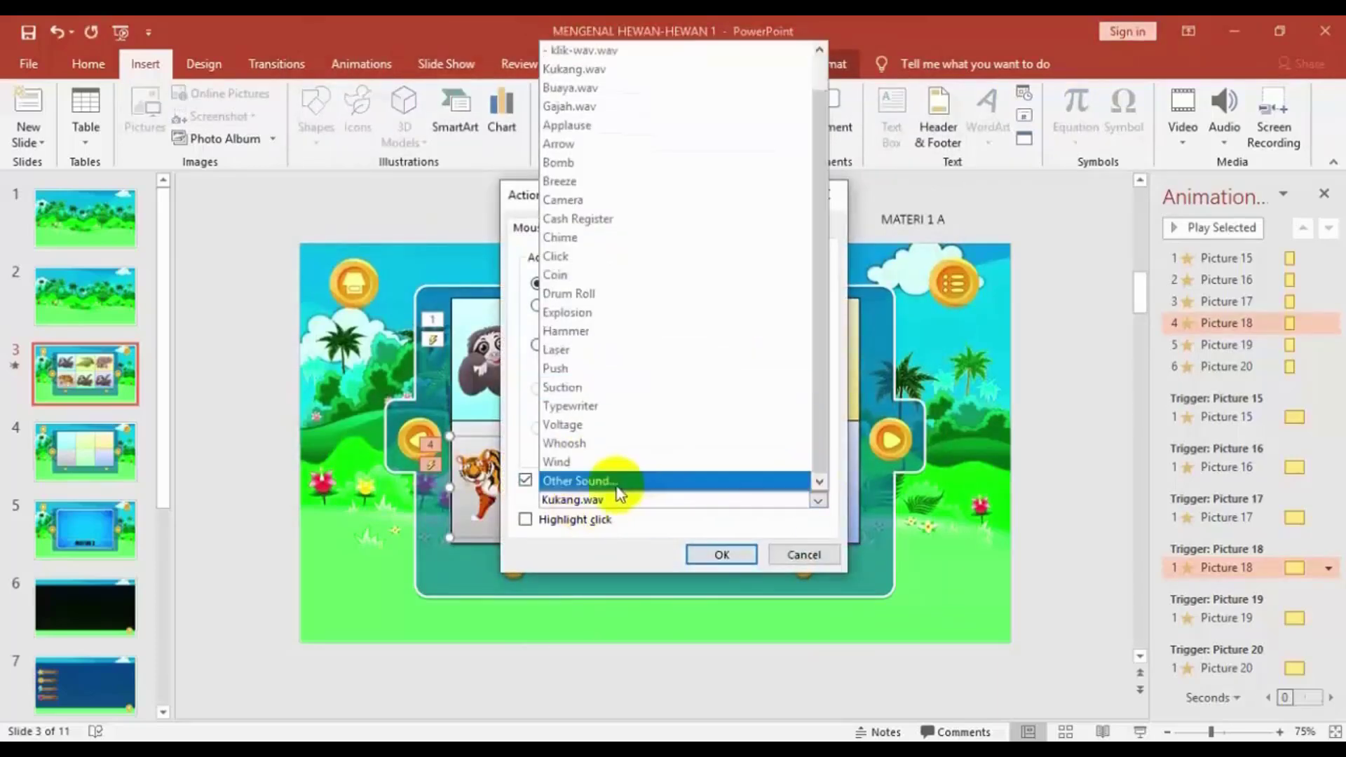
pyautogui.click(581, 480)
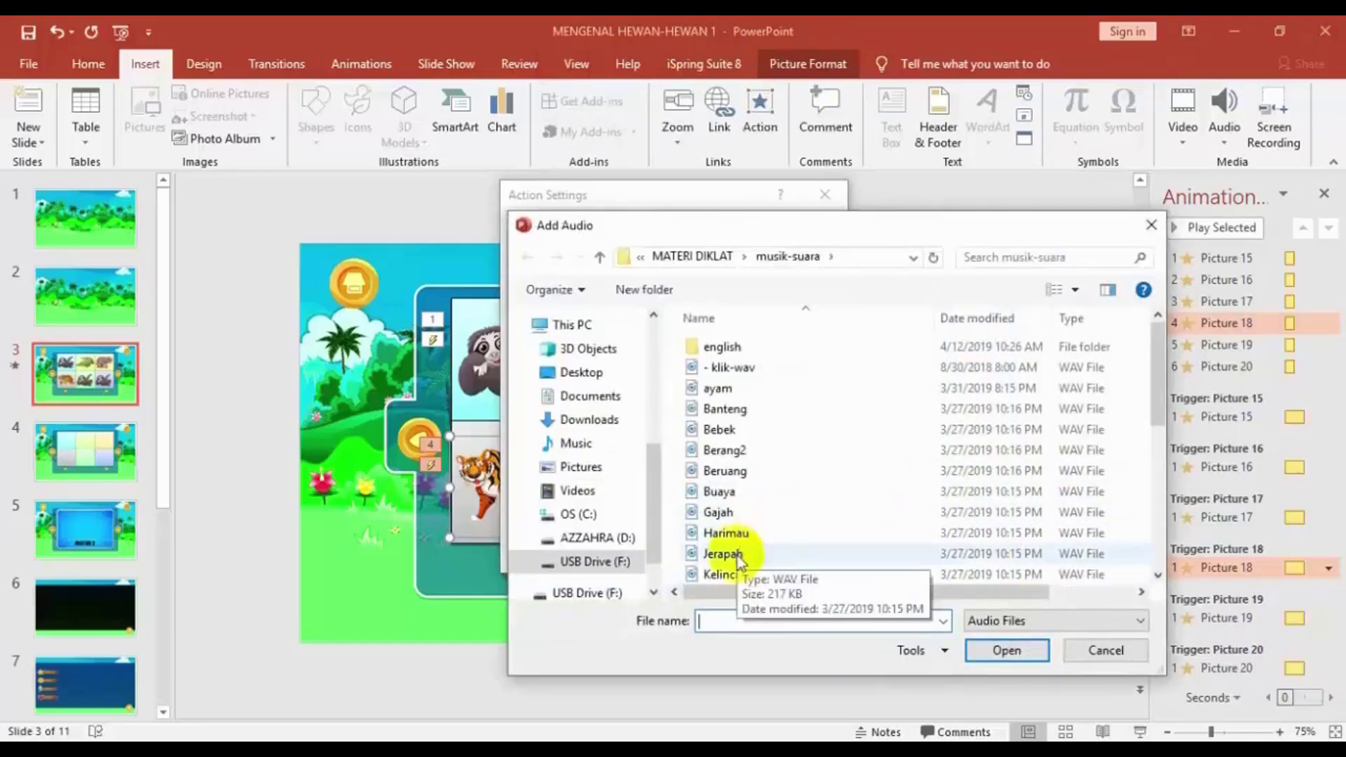
pyautogui.click(725, 533)
pyautogui.click(1007, 650)
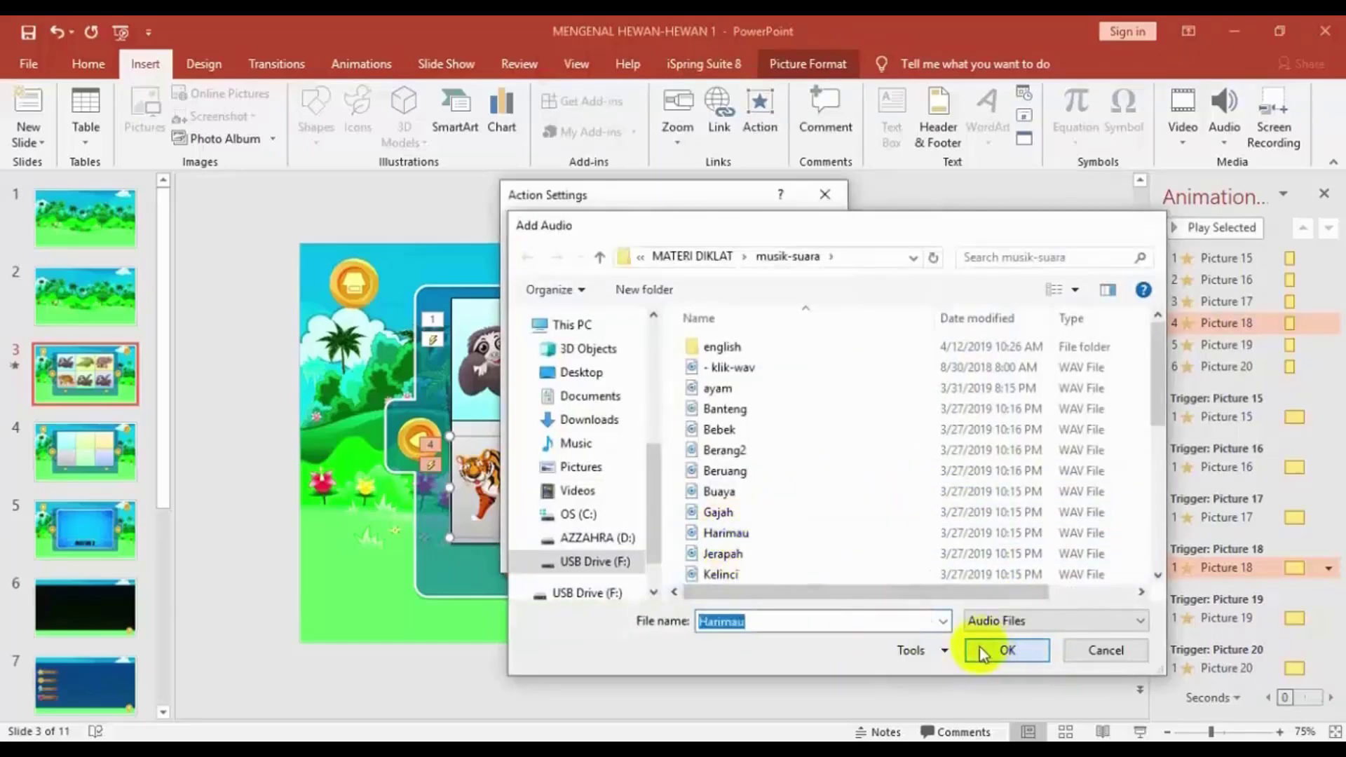
pyautogui.click(724, 557)
# Step: Replace the sloth picture in the middle cell of the grid's second row with the beruang image file
pyautogui.click(641, 489)
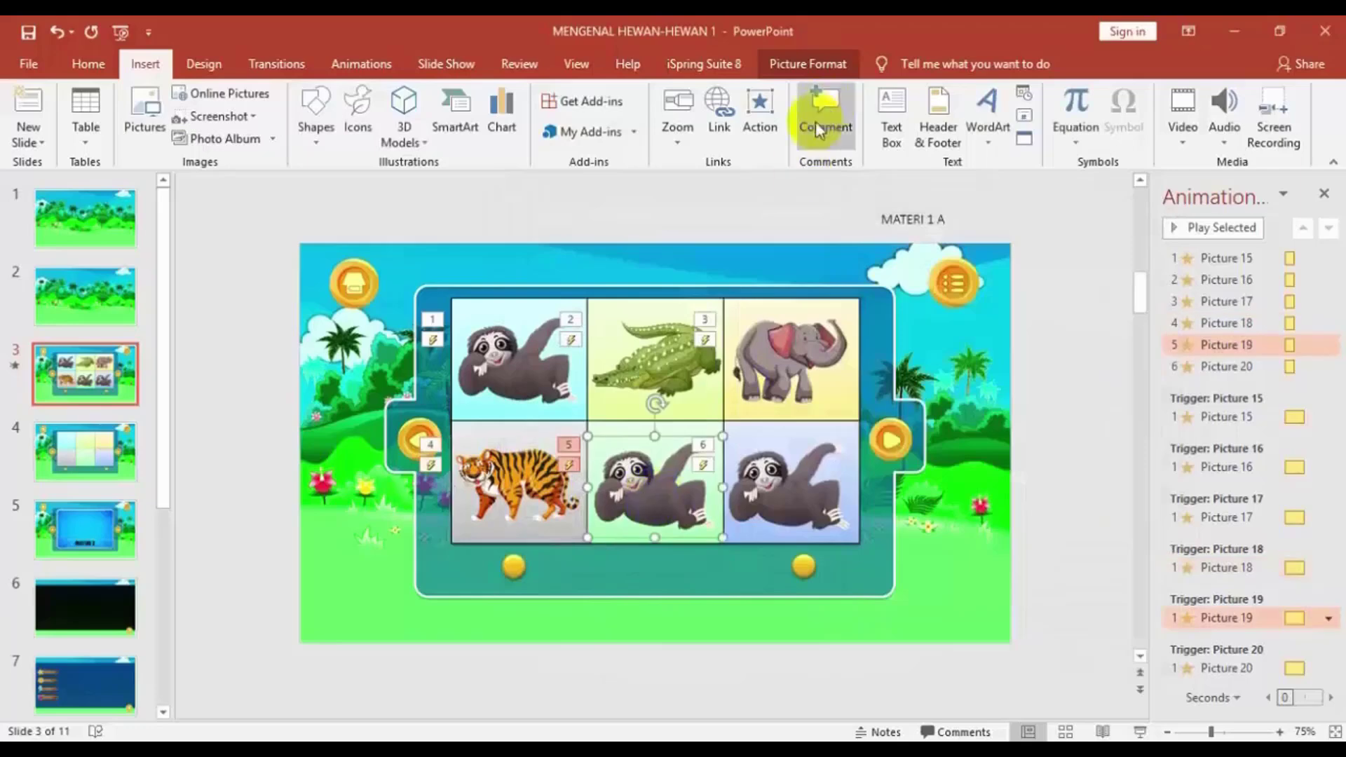
pyautogui.click(757, 111)
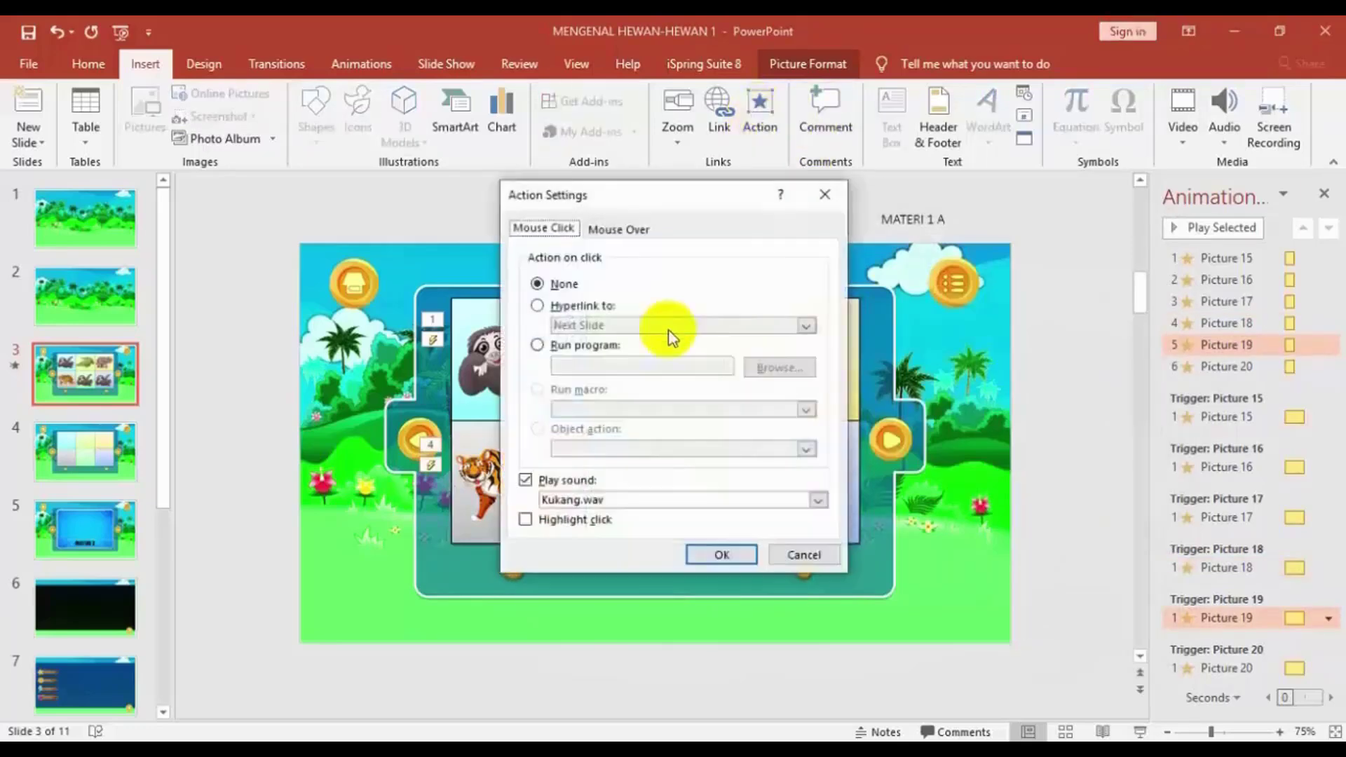
pyautogui.click(825, 195)
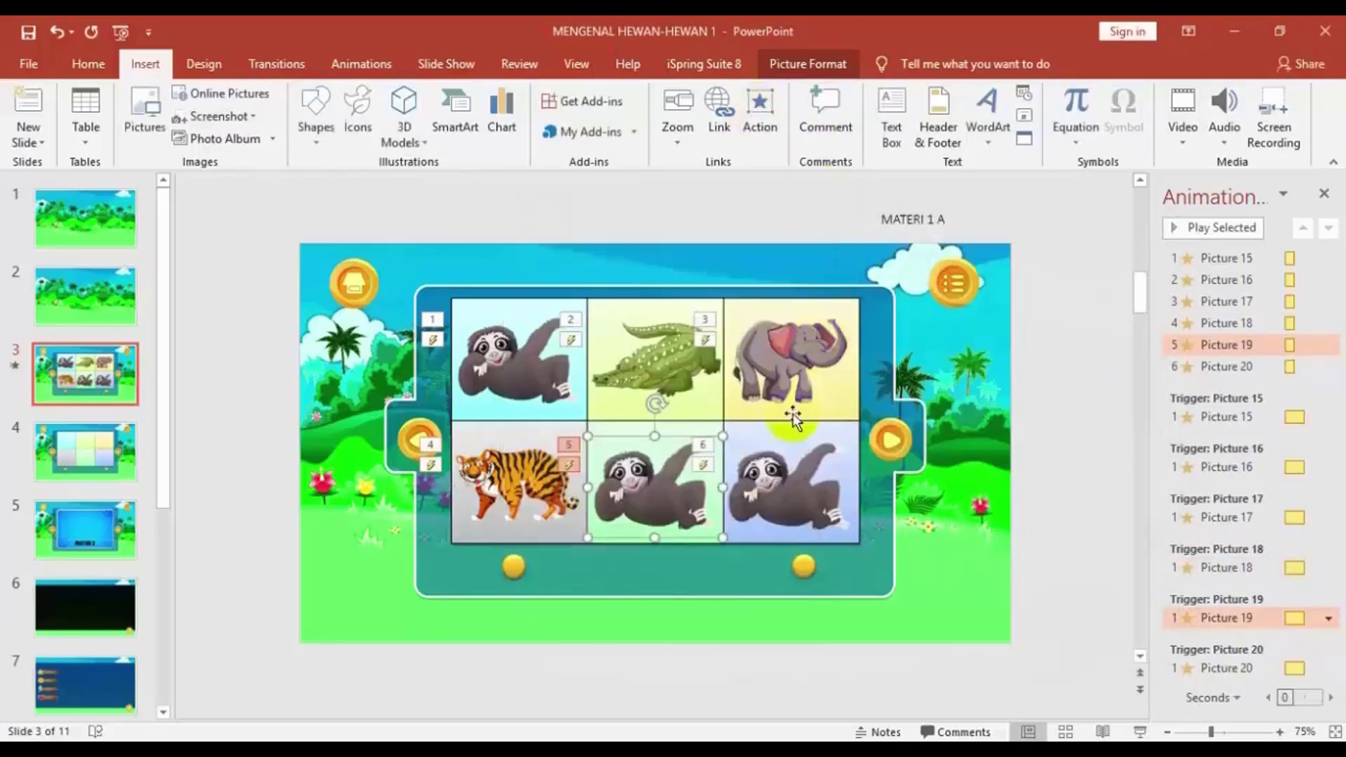
pyautogui.rightClick(635, 482)
pyautogui.moveTo(776, 240)
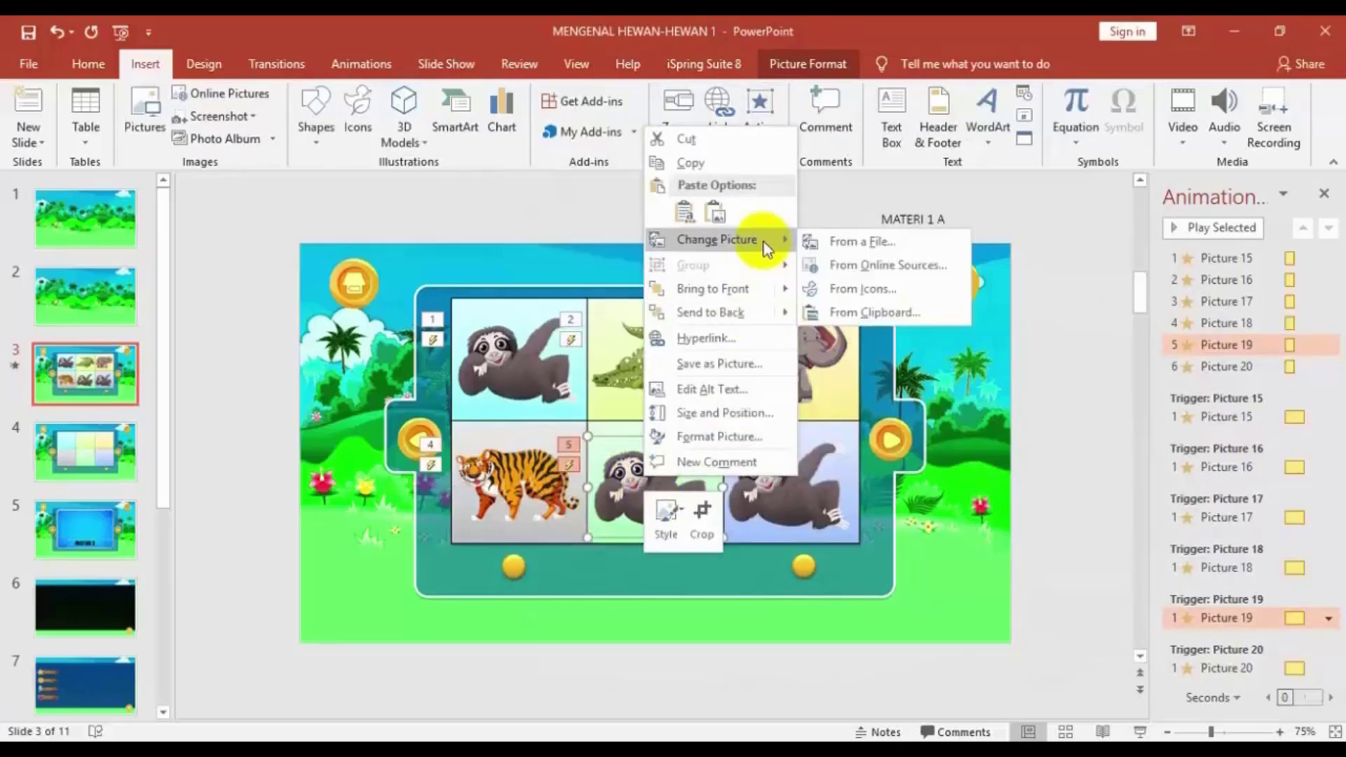
pyautogui.click(921, 244)
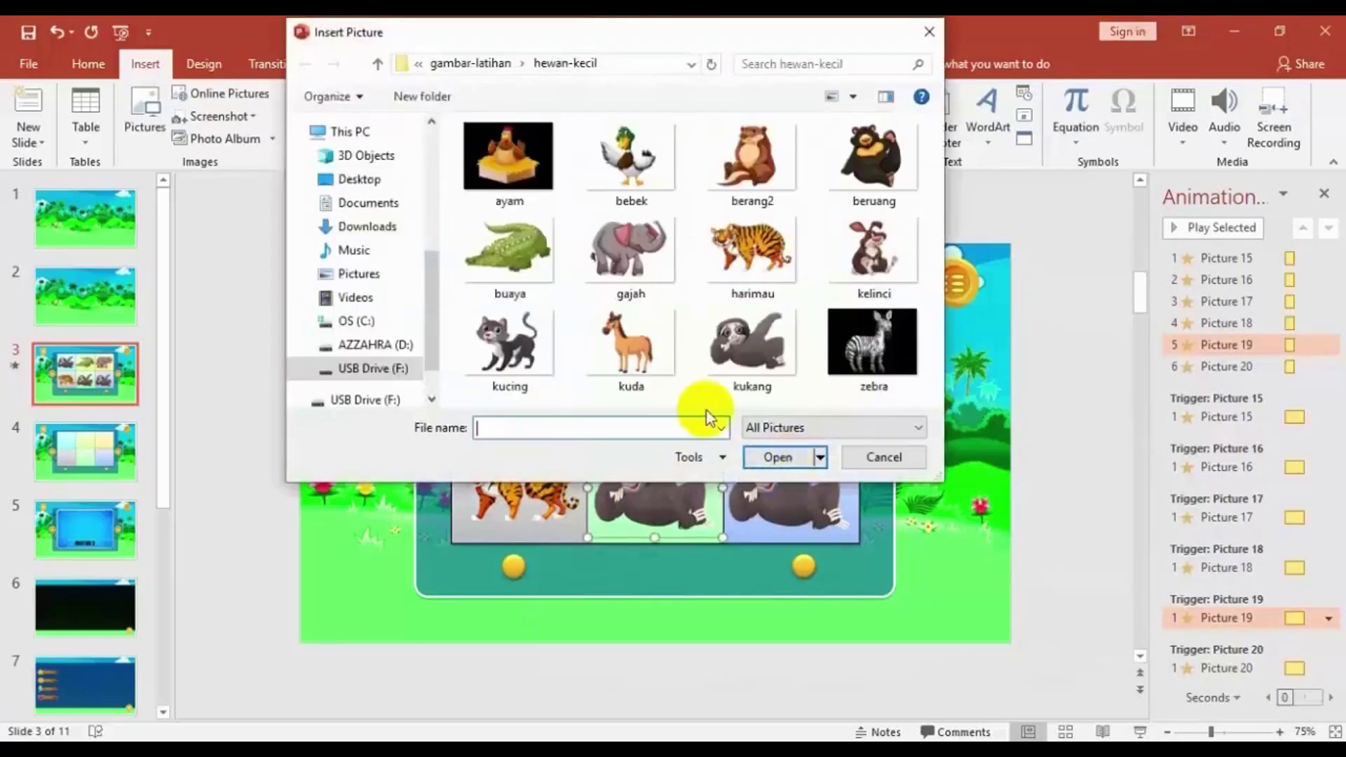
pyautogui.click(863, 156)
pyautogui.click(777, 457)
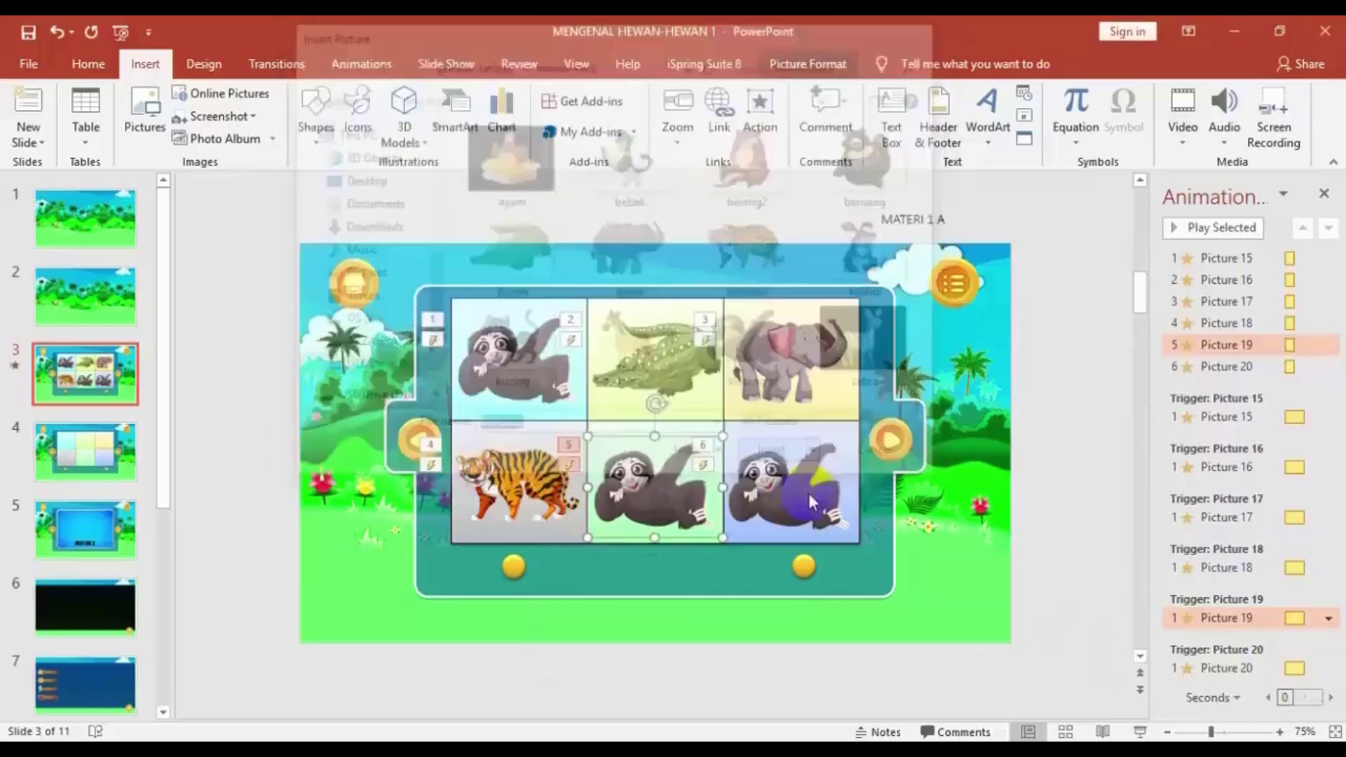
# Step: Set the bear picture's click action to play the Beruang audio file
pyautogui.click(760, 113)
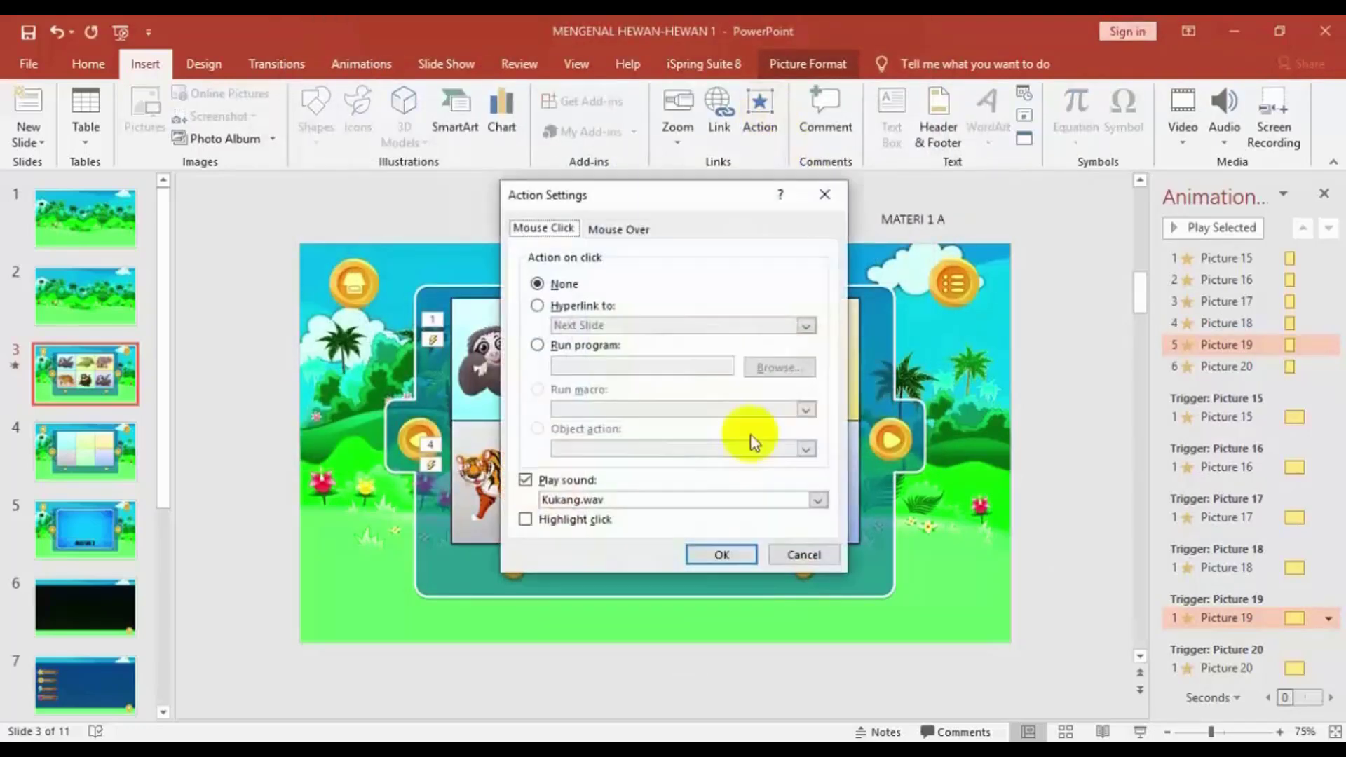
pyautogui.click(596, 501)
pyautogui.moveTo(817, 379); pyautogui.dragTo(787, 481)
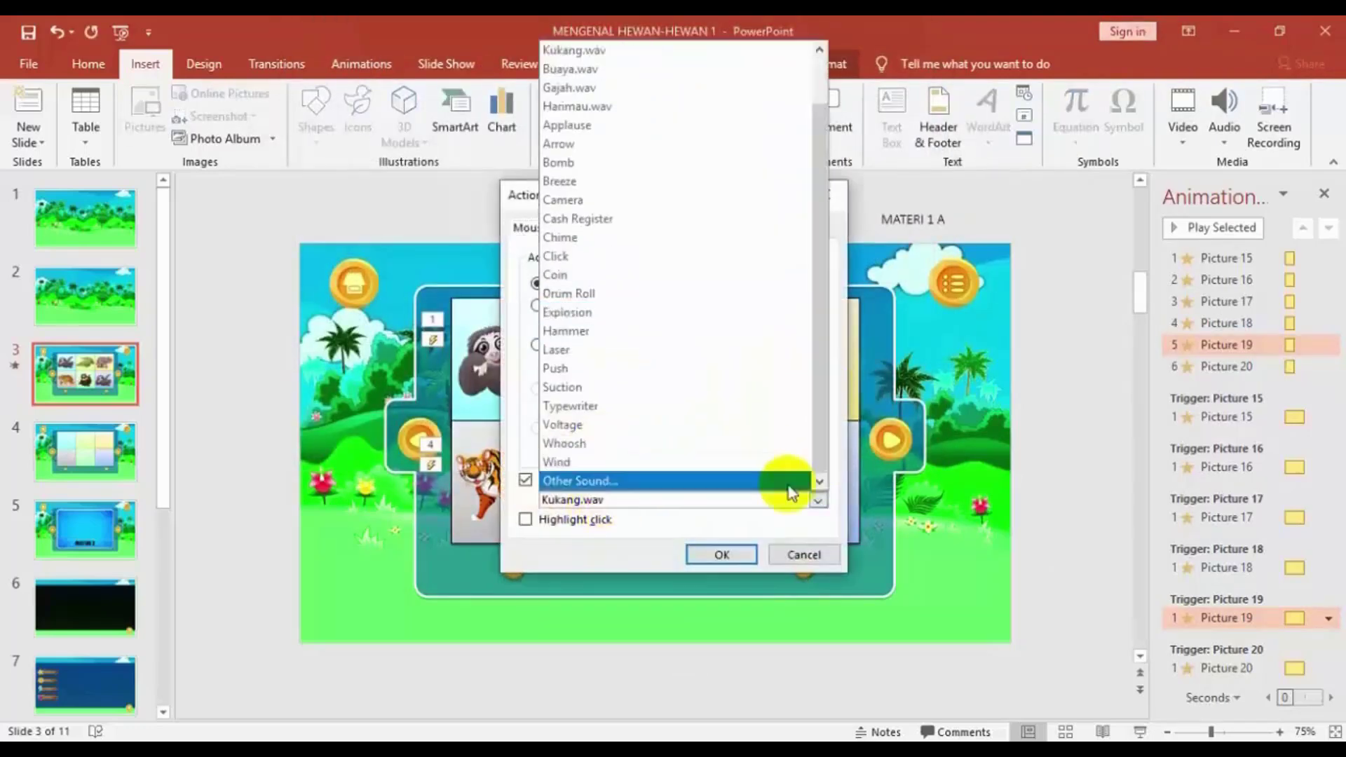
pyautogui.click(620, 482)
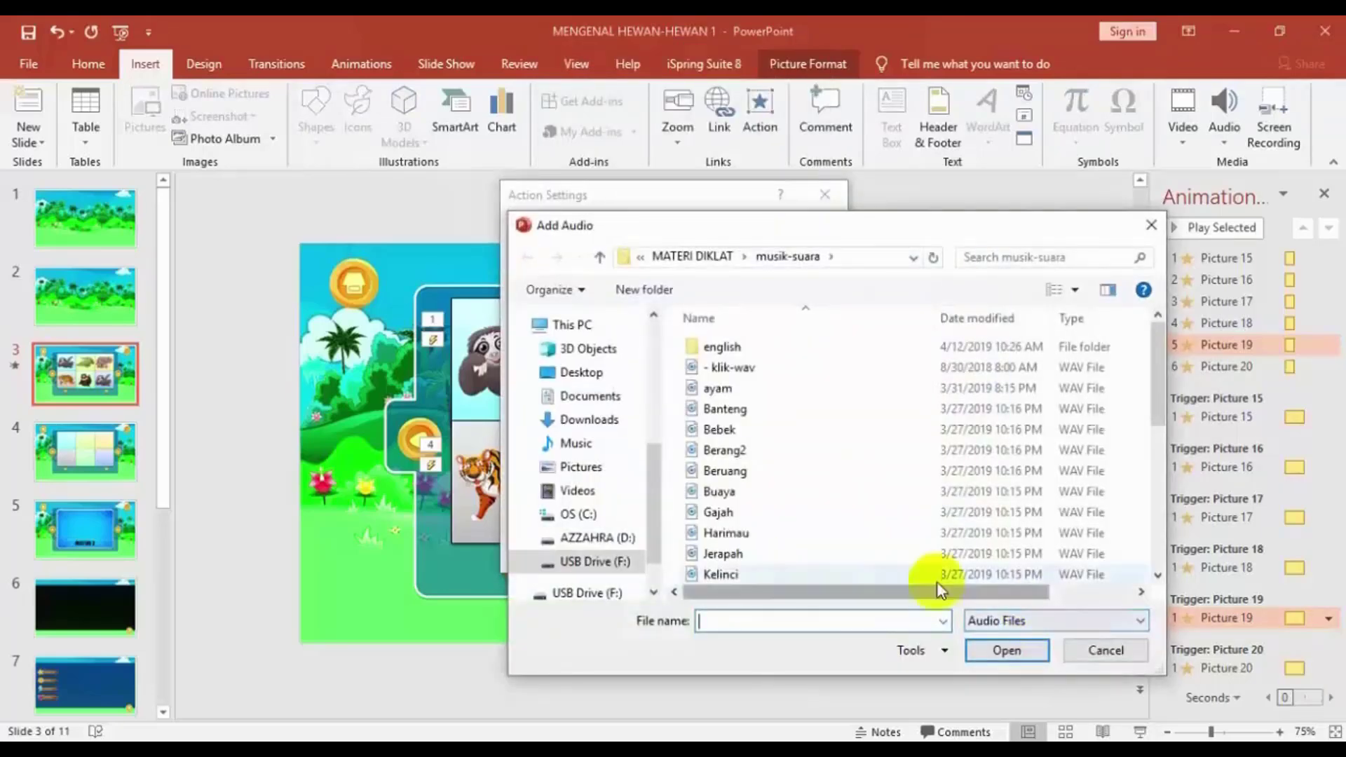
pyautogui.click(713, 475)
pyautogui.click(1001, 650)
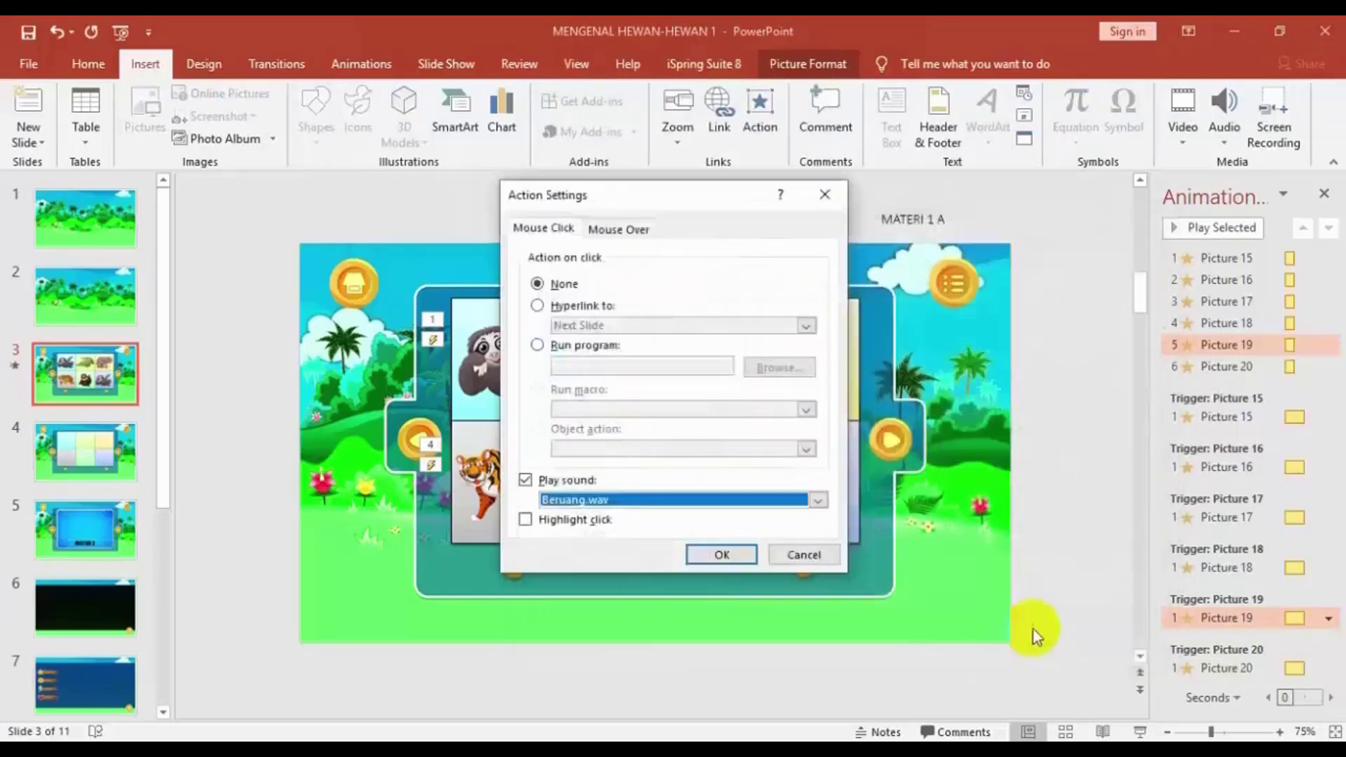
pyautogui.click(733, 564)
# Step: Replace the sloth picture in the last cell of the grid's second row with the berang2 image file
pyautogui.click(775, 502)
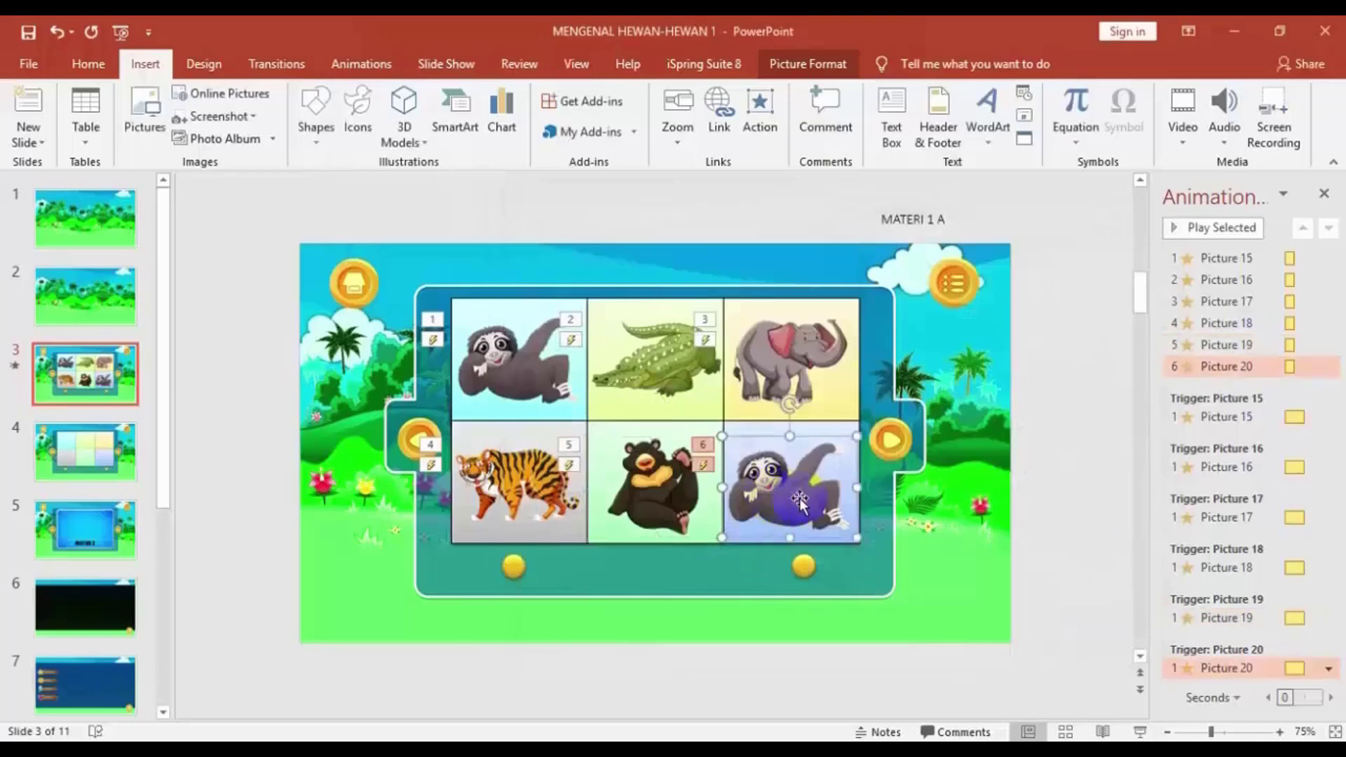
pyautogui.rightClick(789, 475)
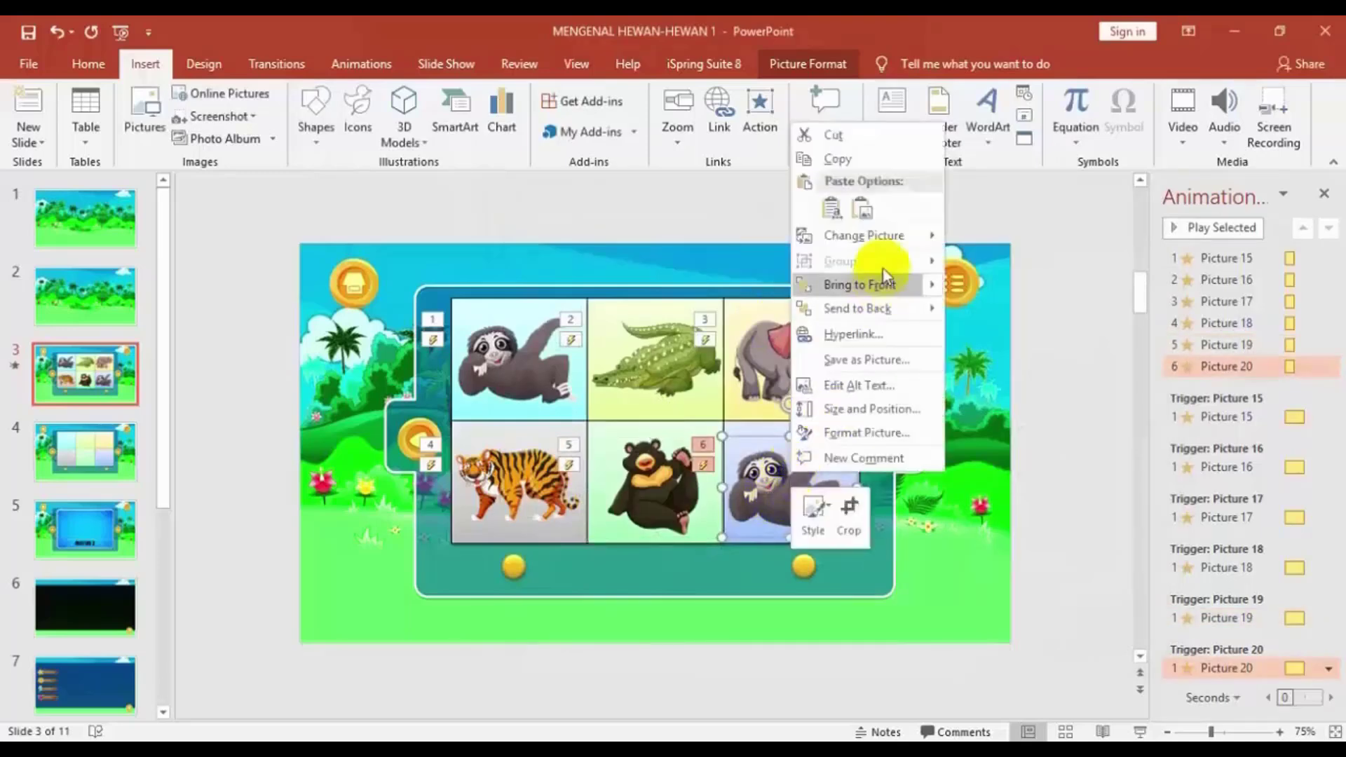
pyautogui.moveTo(894, 238)
pyautogui.click(1016, 237)
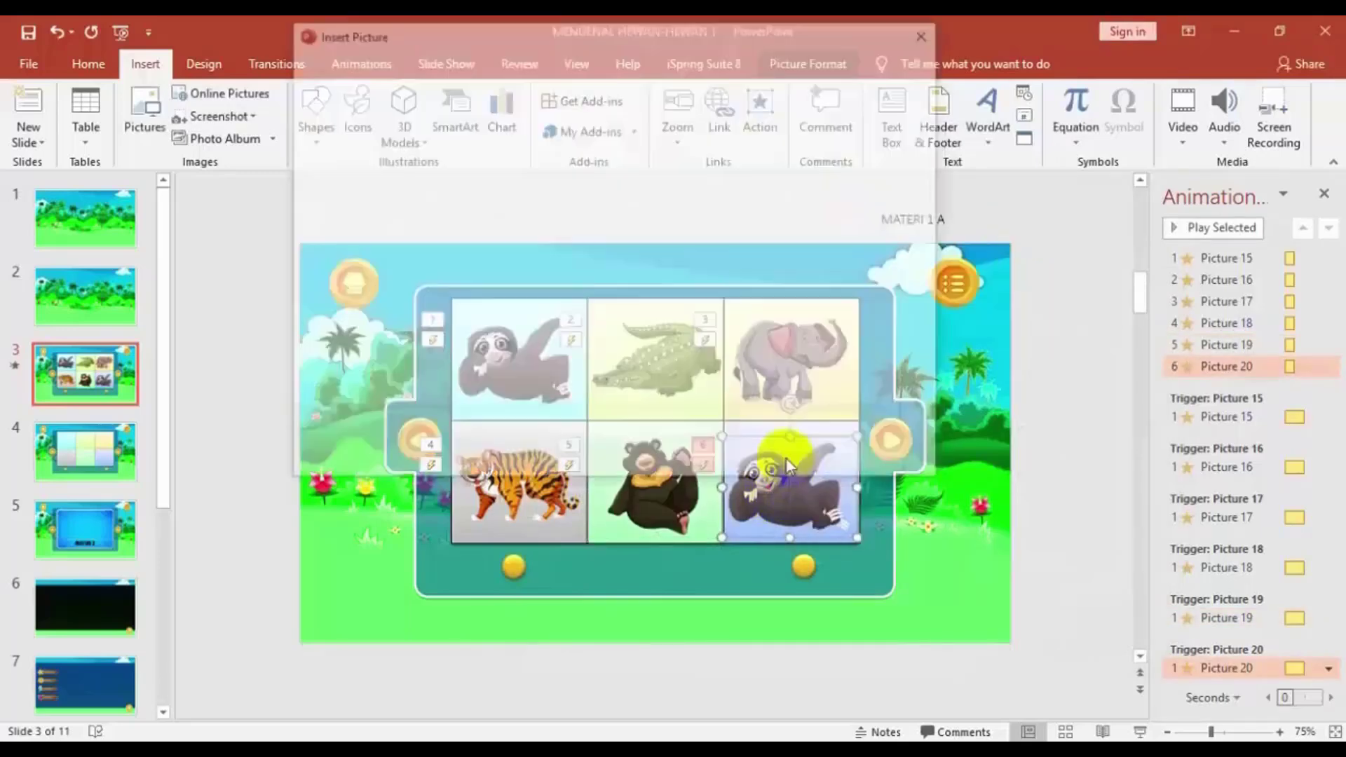
pyautogui.click(761, 180)
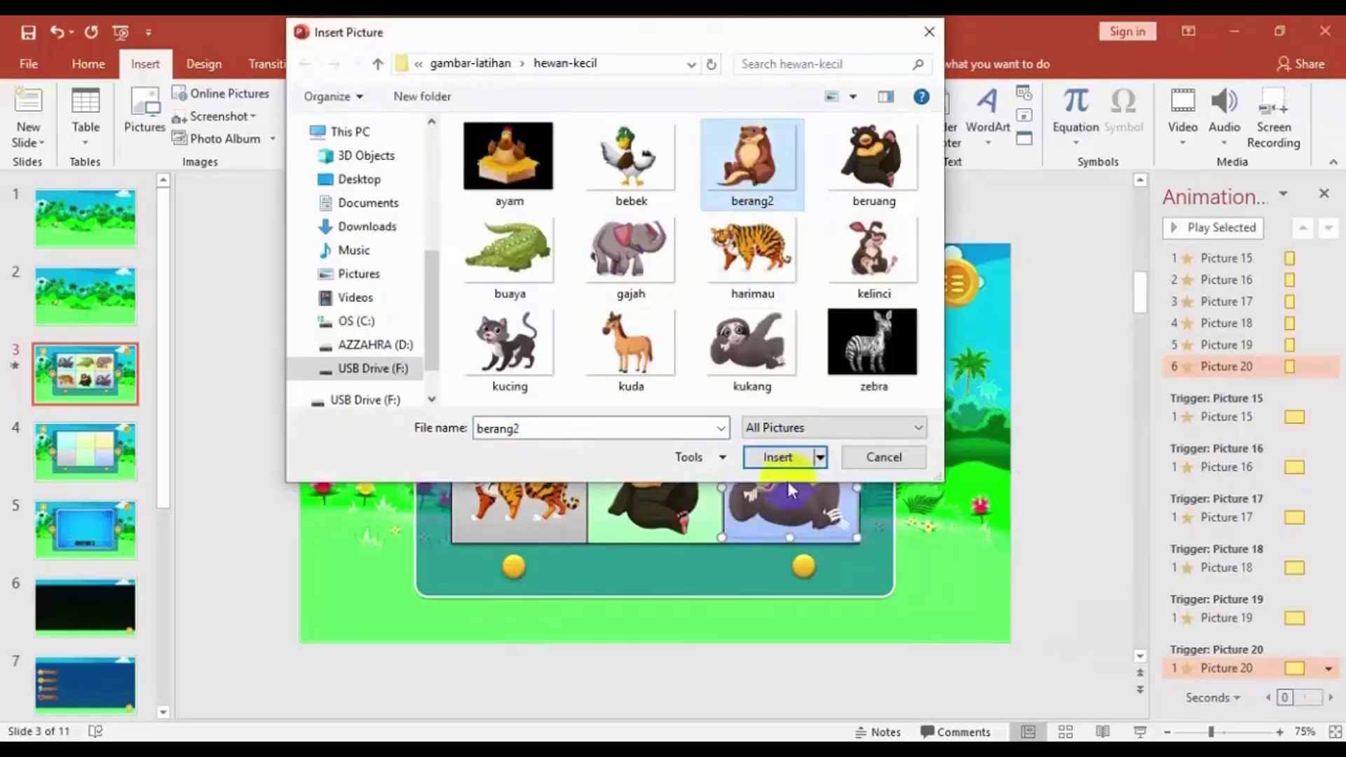
pyautogui.click(776, 461)
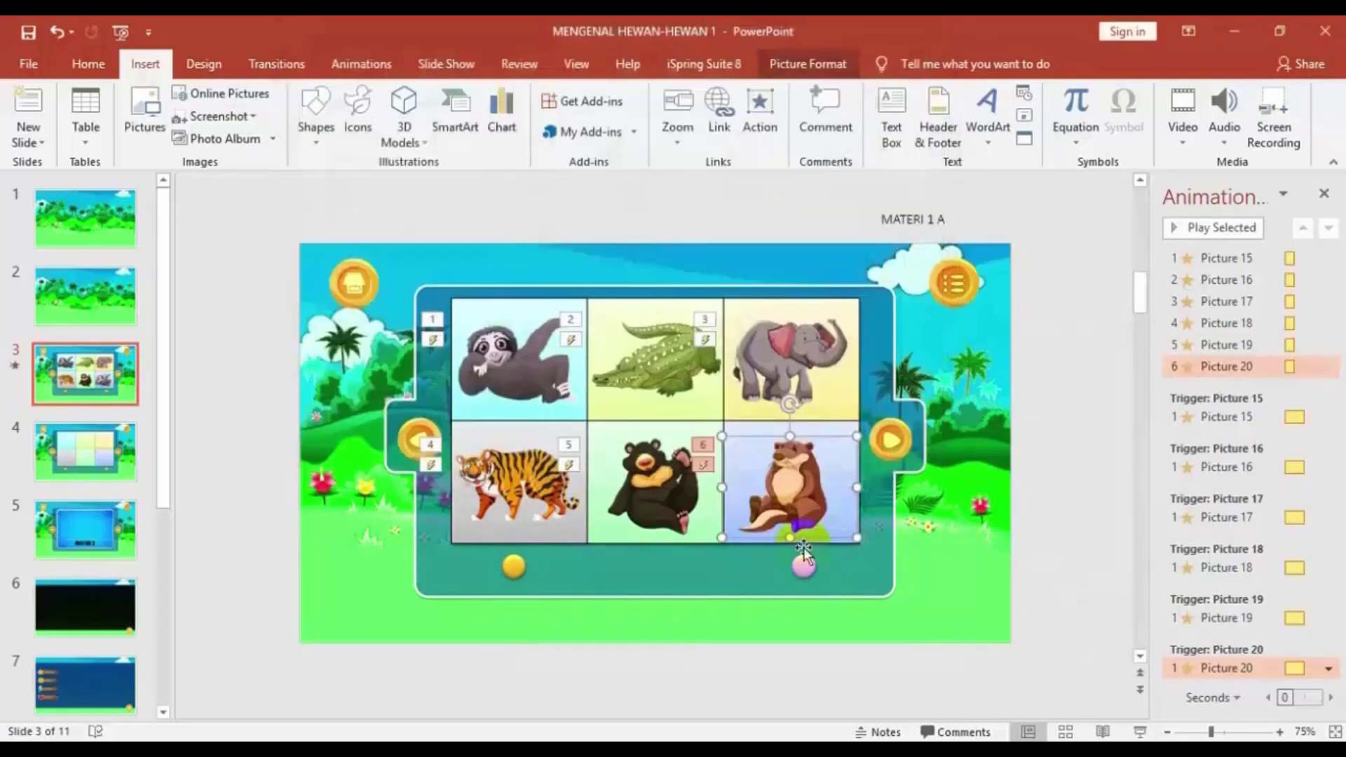
# Step: Set the otter picture's click action to play the Berang2 audio file
pyautogui.click(764, 116)
pyautogui.click(590, 501)
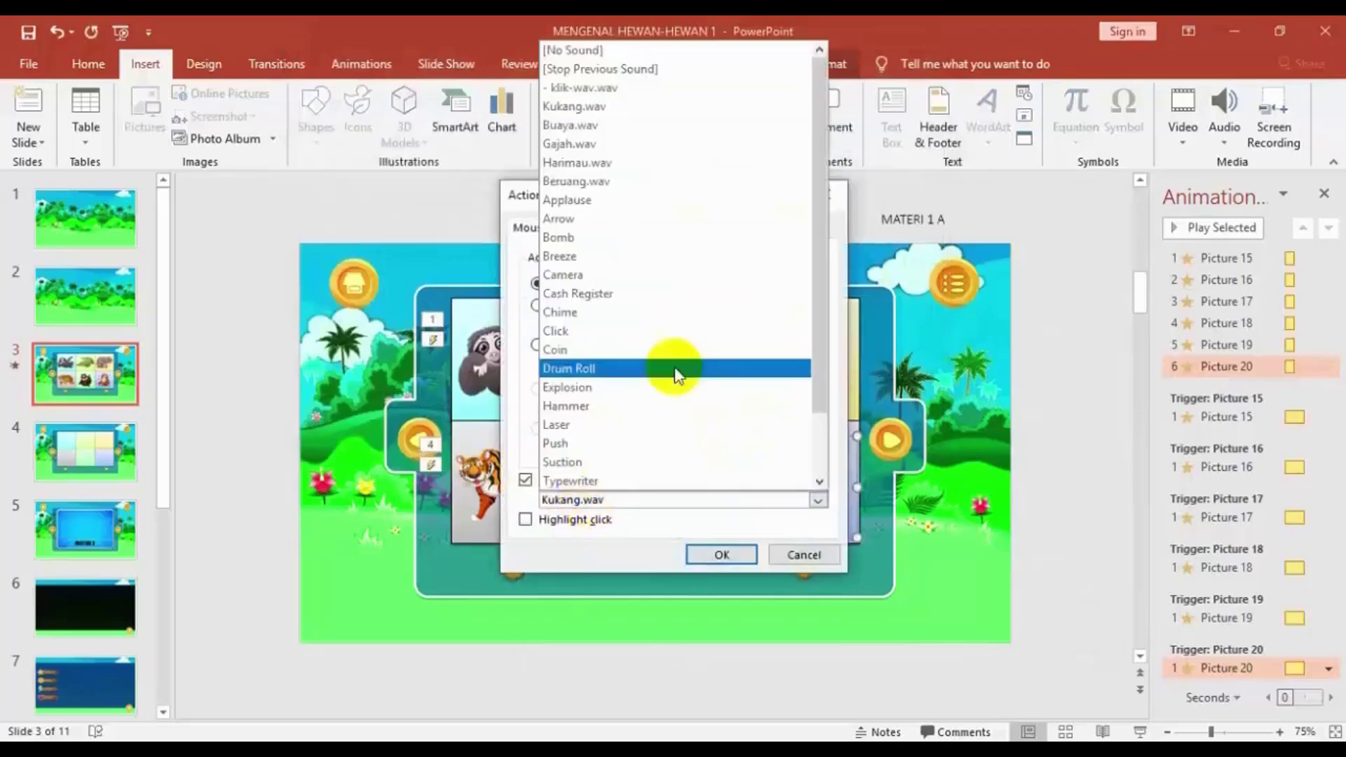
pyautogui.moveTo(811, 360); pyautogui.dragTo(811, 444)
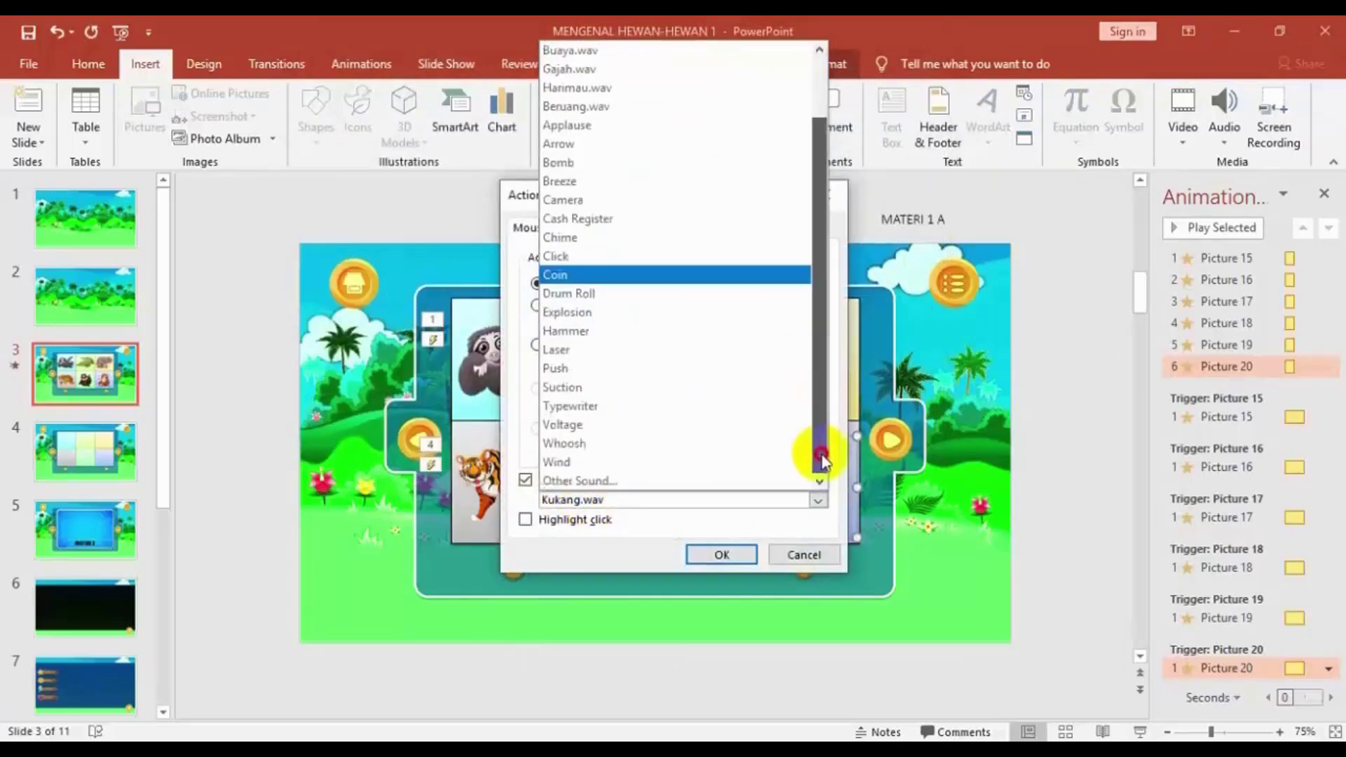
pyautogui.click(599, 482)
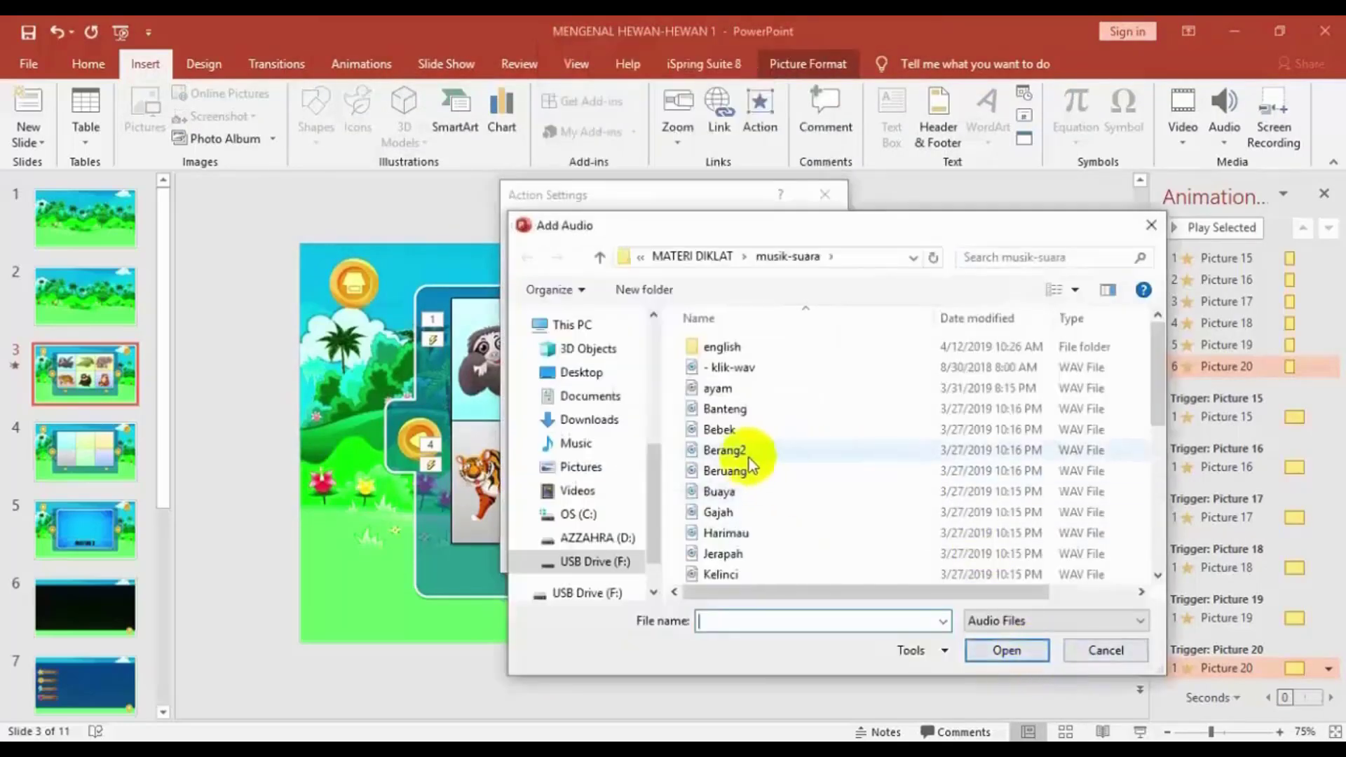
pyautogui.click(732, 450)
pyautogui.click(1003, 649)
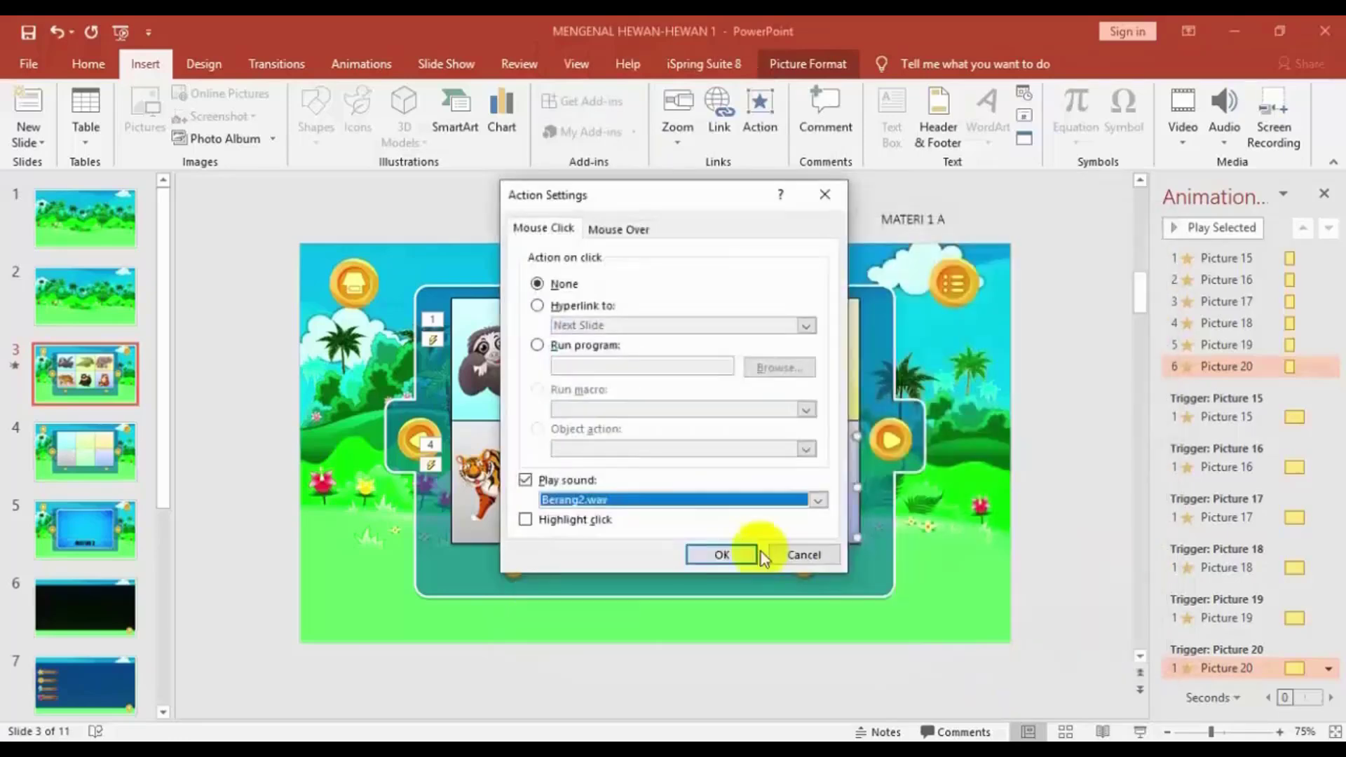
pyautogui.click(729, 554)
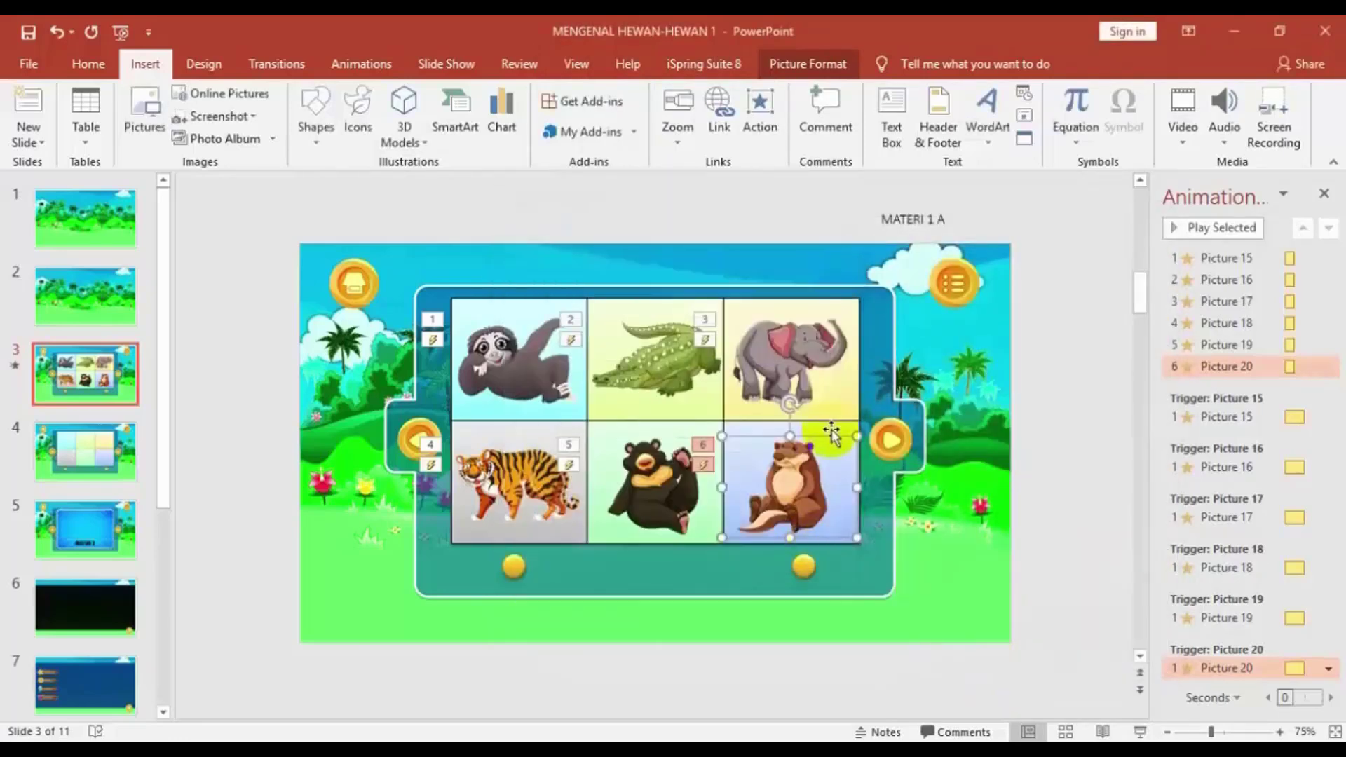
# Step: Copy all six animal pictures from the slide 3 grid and paste them onto the empty grid on slide 4
pyautogui.click(518, 361)
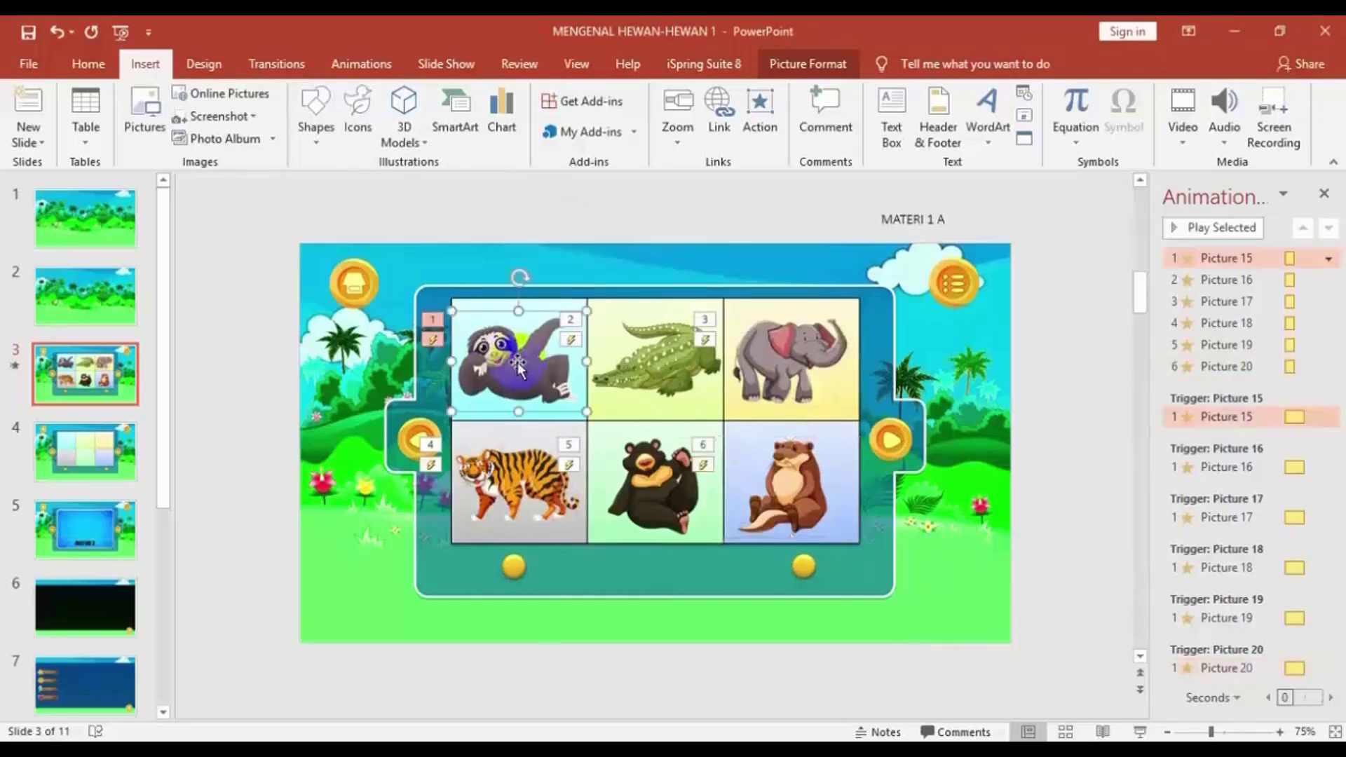
pyautogui.keyDown('shift'); pyautogui.click(671, 364); pyautogui.keyUp('shift')
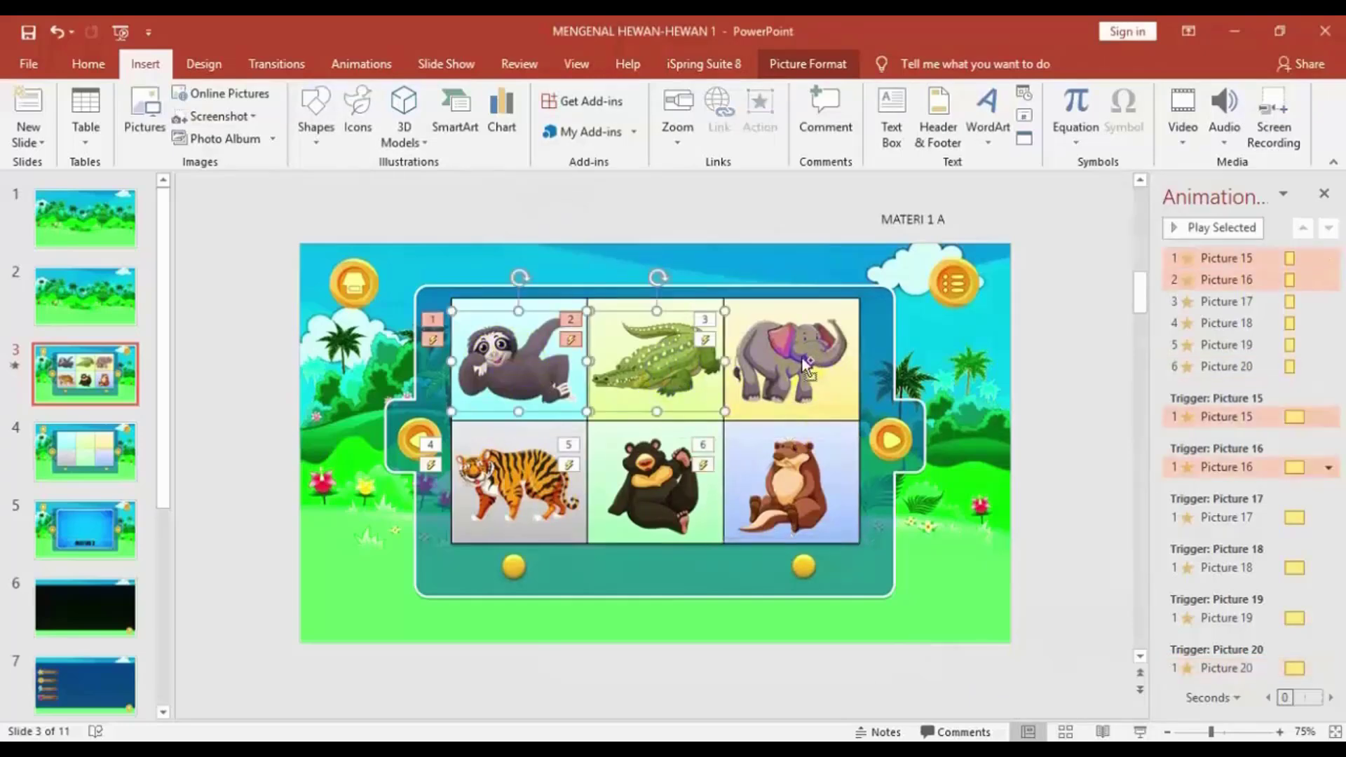
pyautogui.keyDown('shift'); pyautogui.click(801, 356); pyautogui.keyUp('shift')
pyautogui.keyDown('shift'); pyautogui.click(517, 484); pyautogui.keyUp('shift')
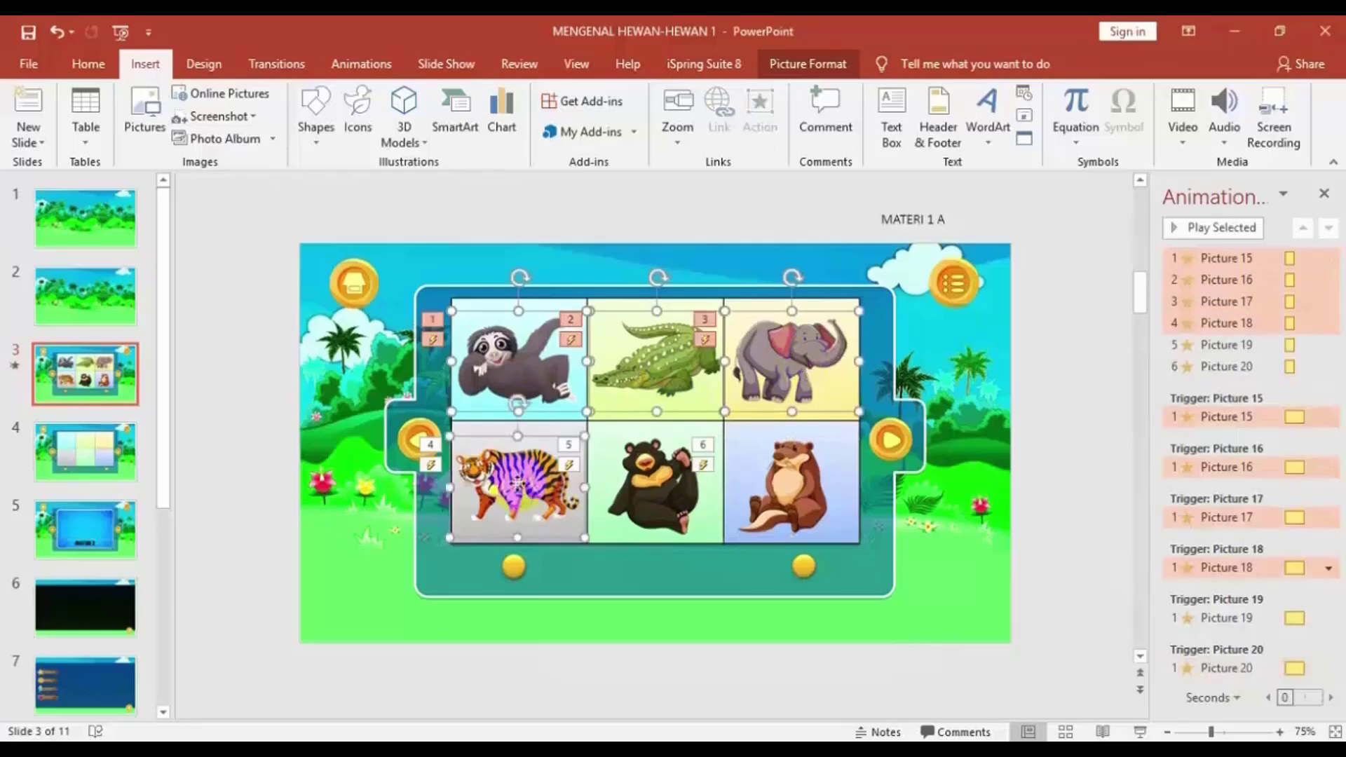
pyautogui.keyDown('shift'); pyautogui.click(645, 486); pyautogui.keyUp('shift')
pyautogui.keyDown('shift'); pyautogui.click(802, 484); pyautogui.keyUp('shift')
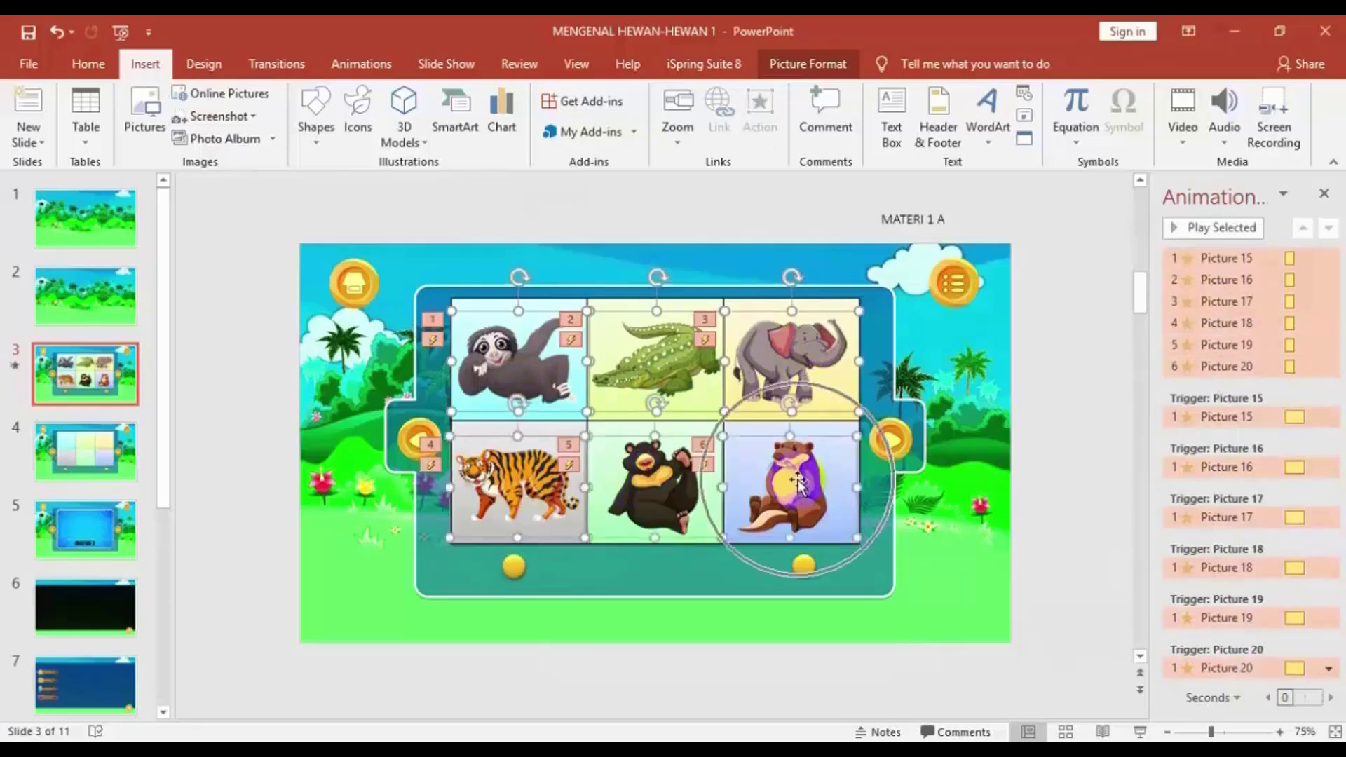
pyautogui.rightClick(799, 484)
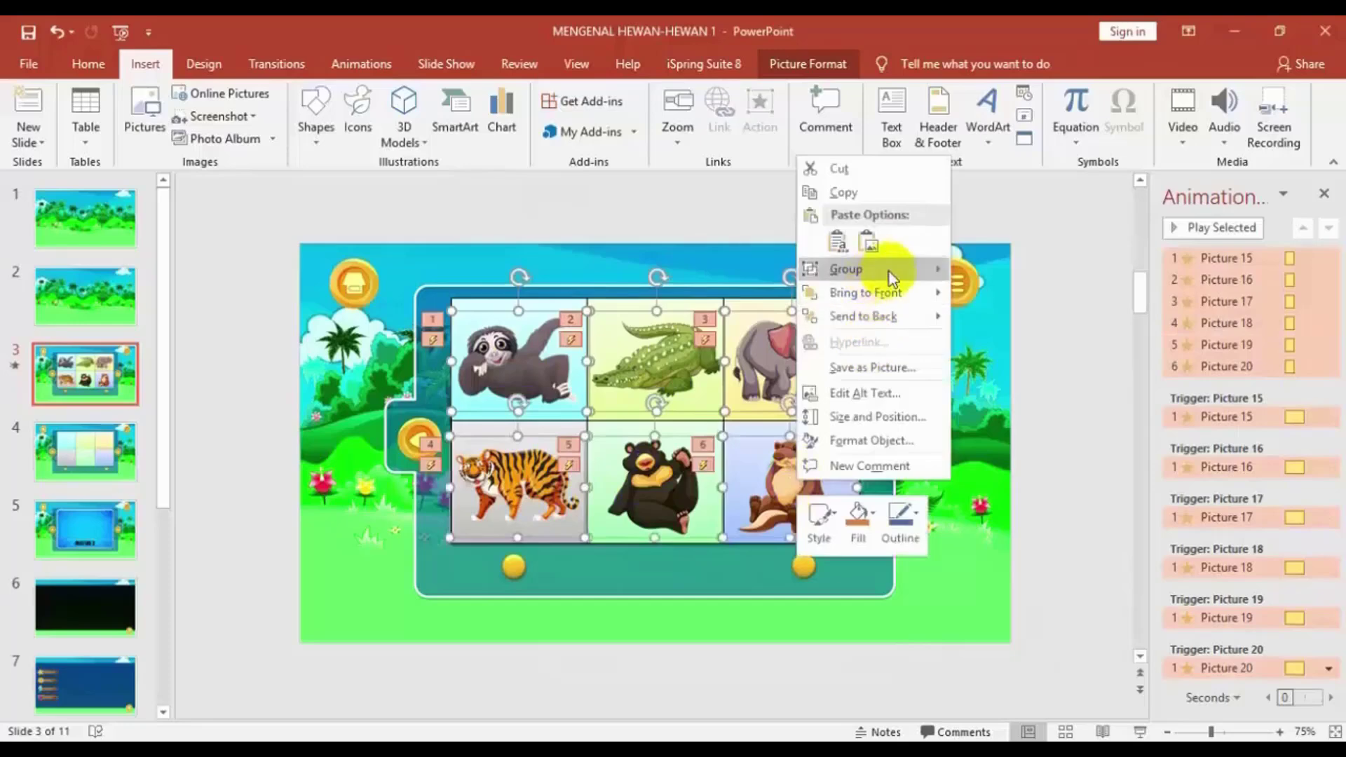
pyautogui.click(844, 194)
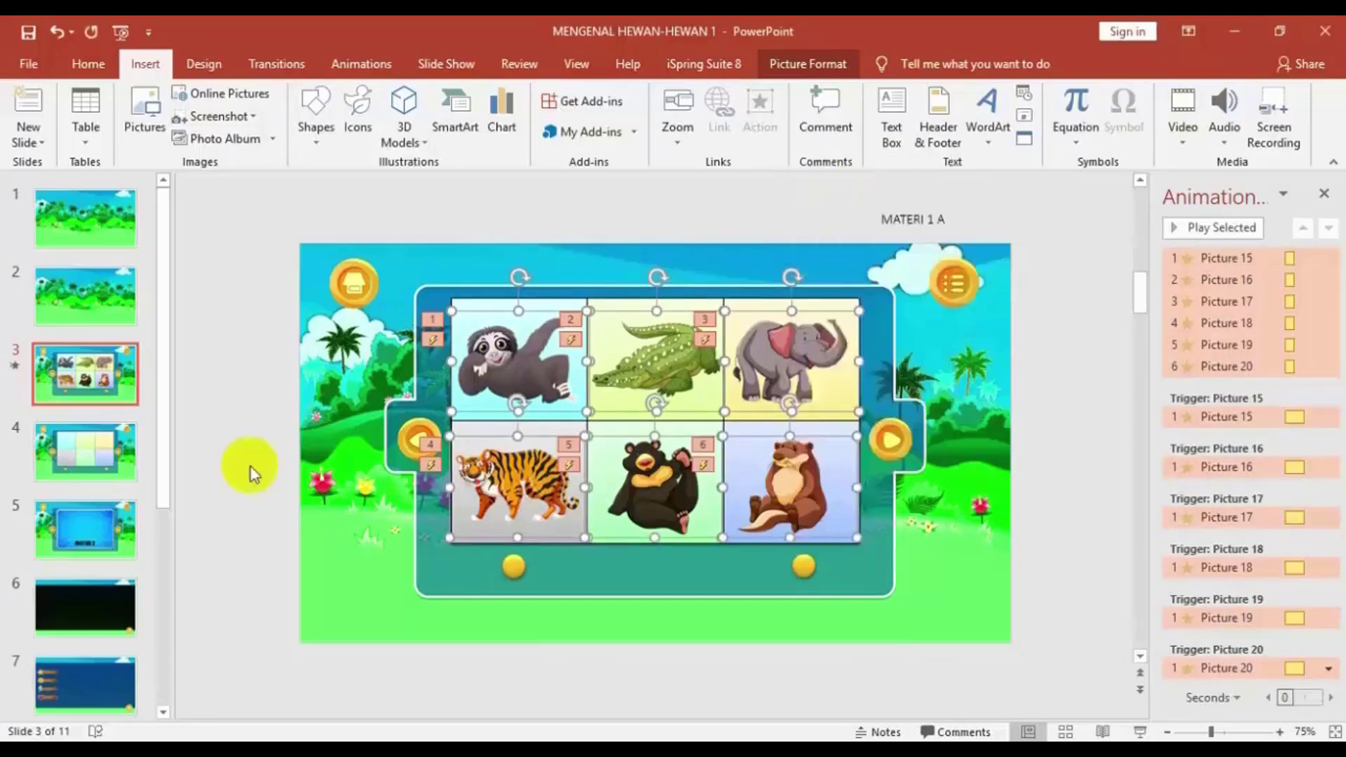
pyautogui.click(77, 460)
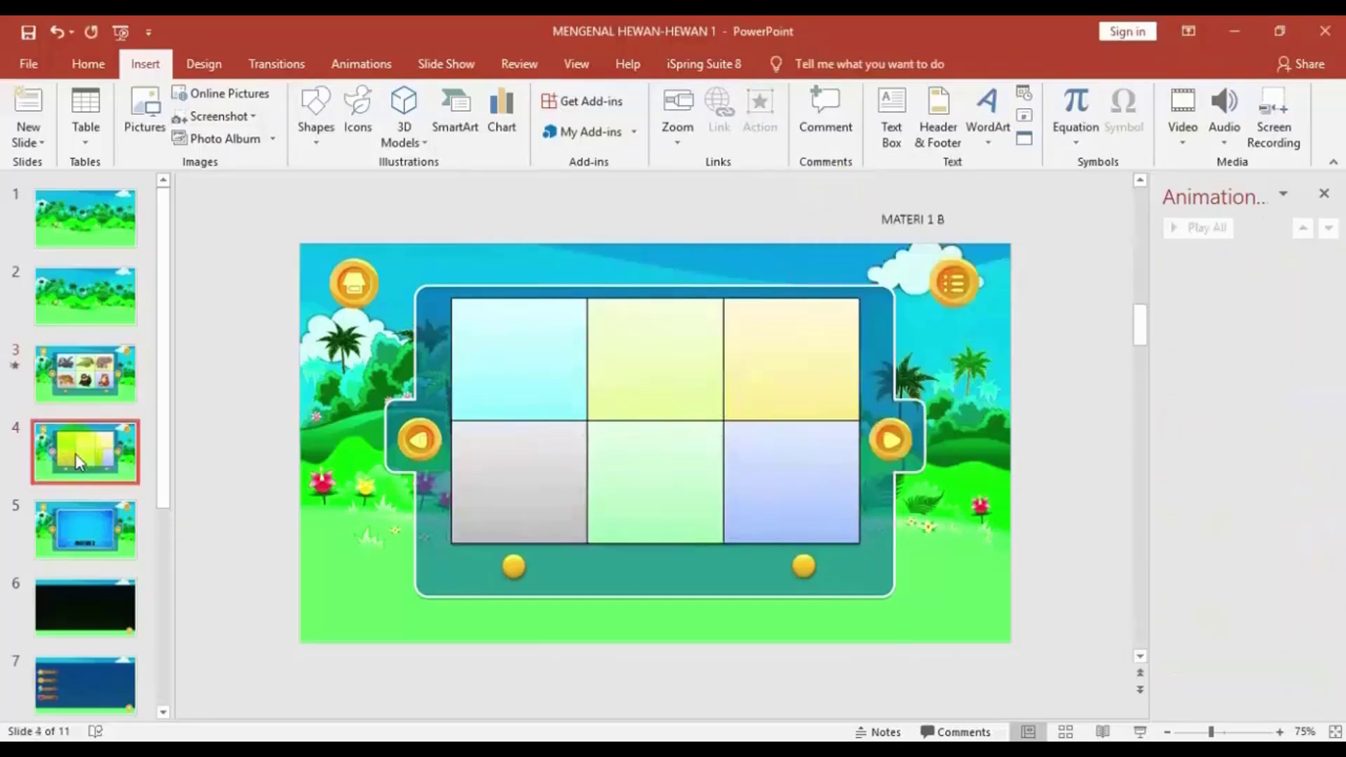
pyautogui.hotkey('ctrl', 'v')
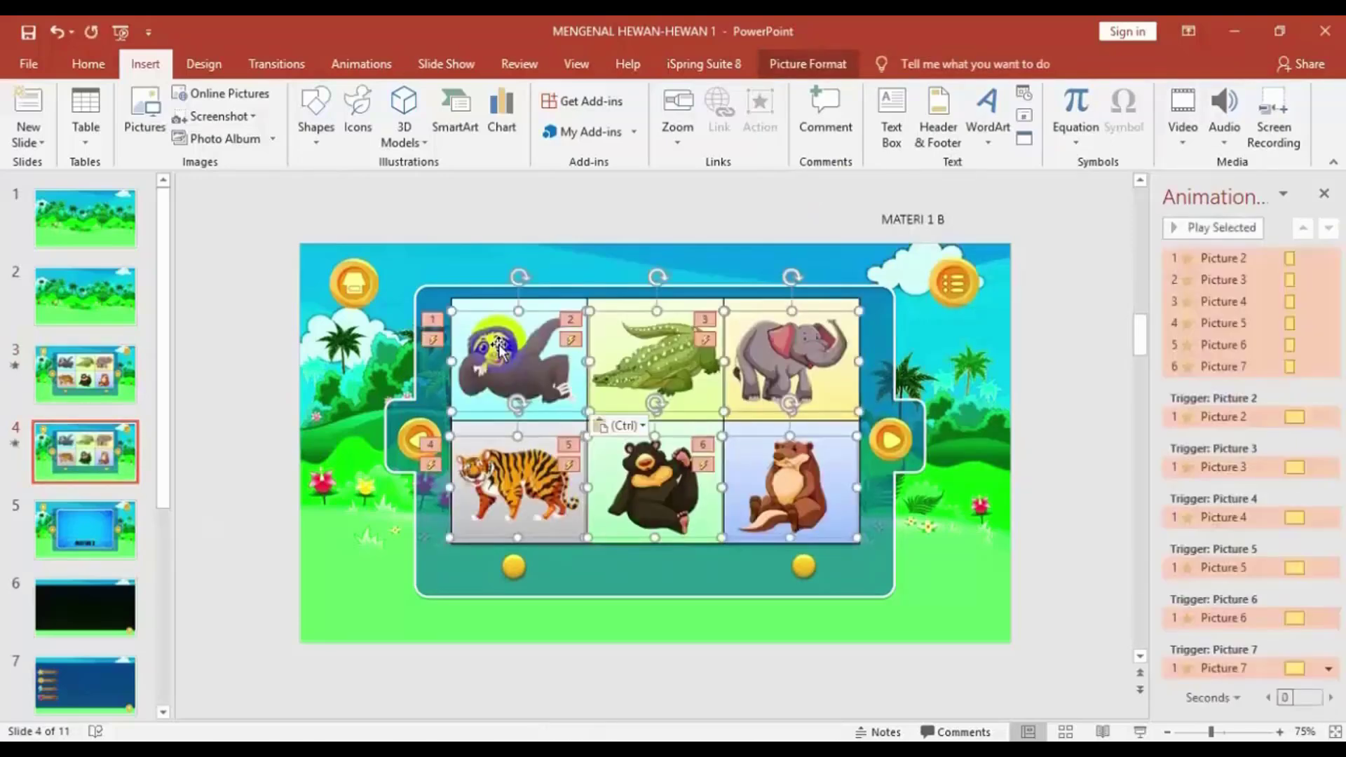
pyautogui.click(679, 256)
# Step: Replace the sloth picture in the first cell of slide 4's grid with the ayam image file
pyautogui.click(522, 368)
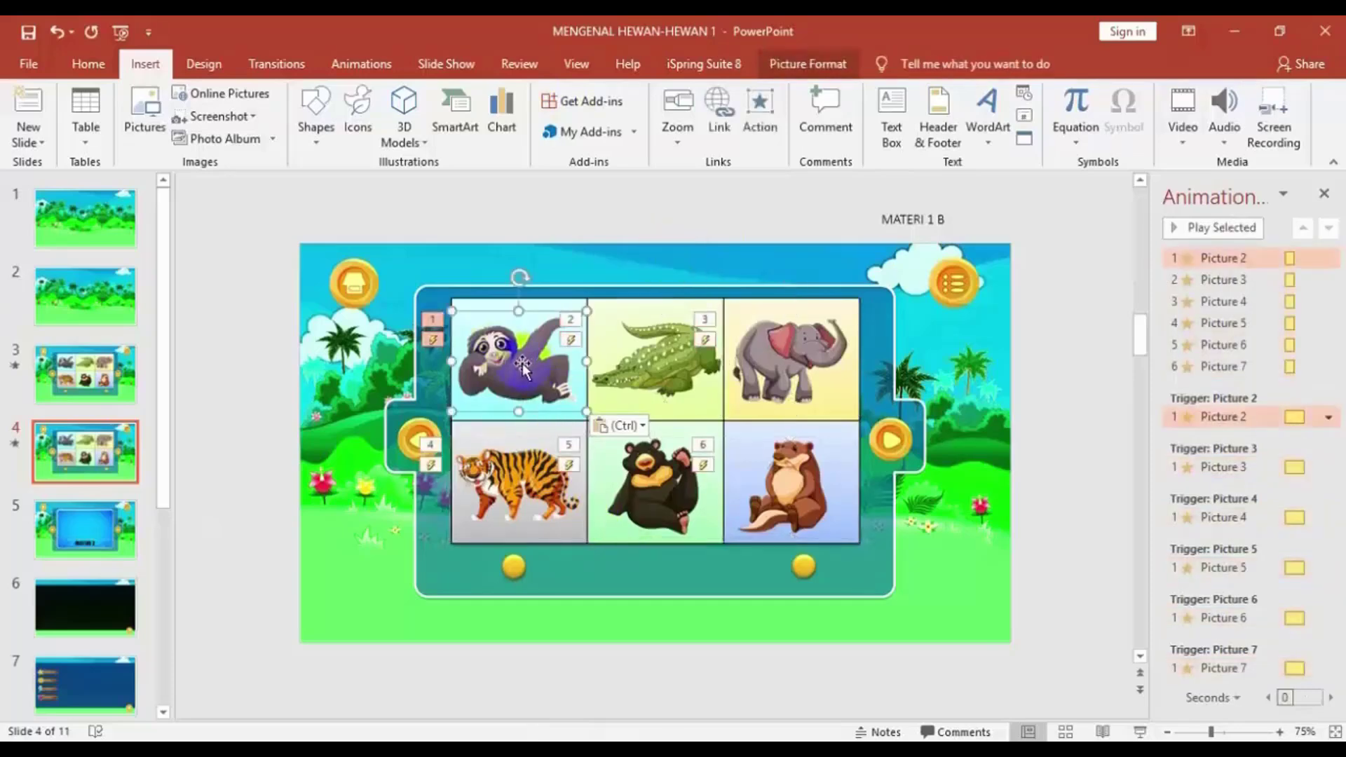
pyautogui.rightClick(522, 363)
pyautogui.moveTo(598, 488)
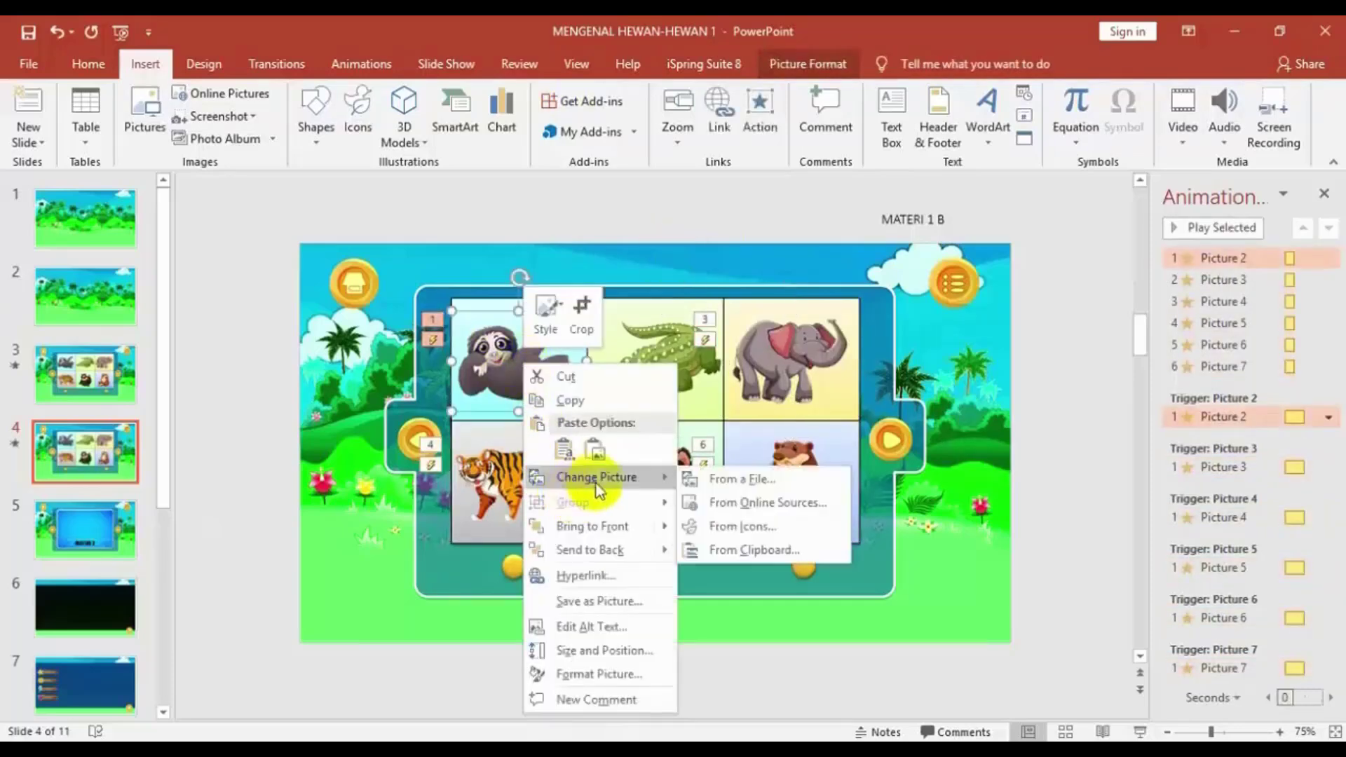
pyautogui.click(756, 482)
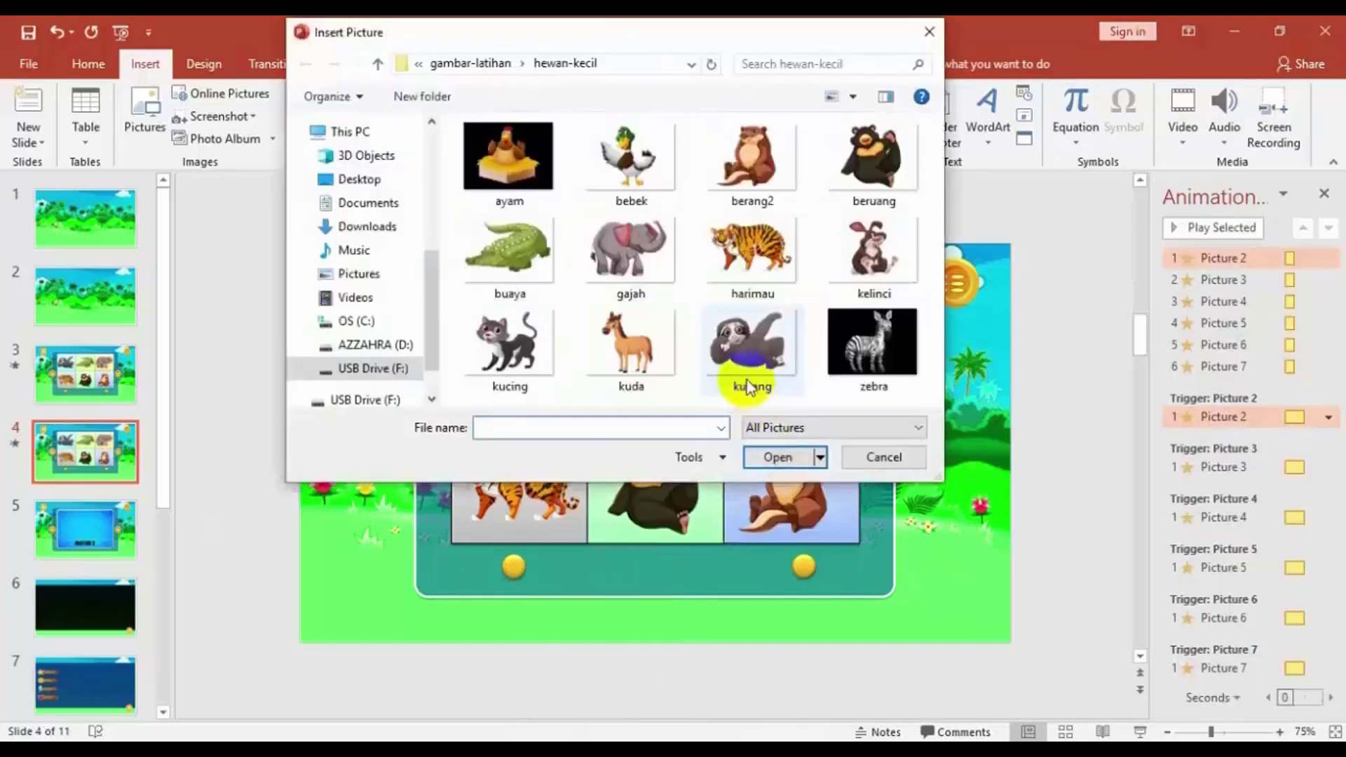
pyautogui.click(516, 177)
pyautogui.click(777, 457)
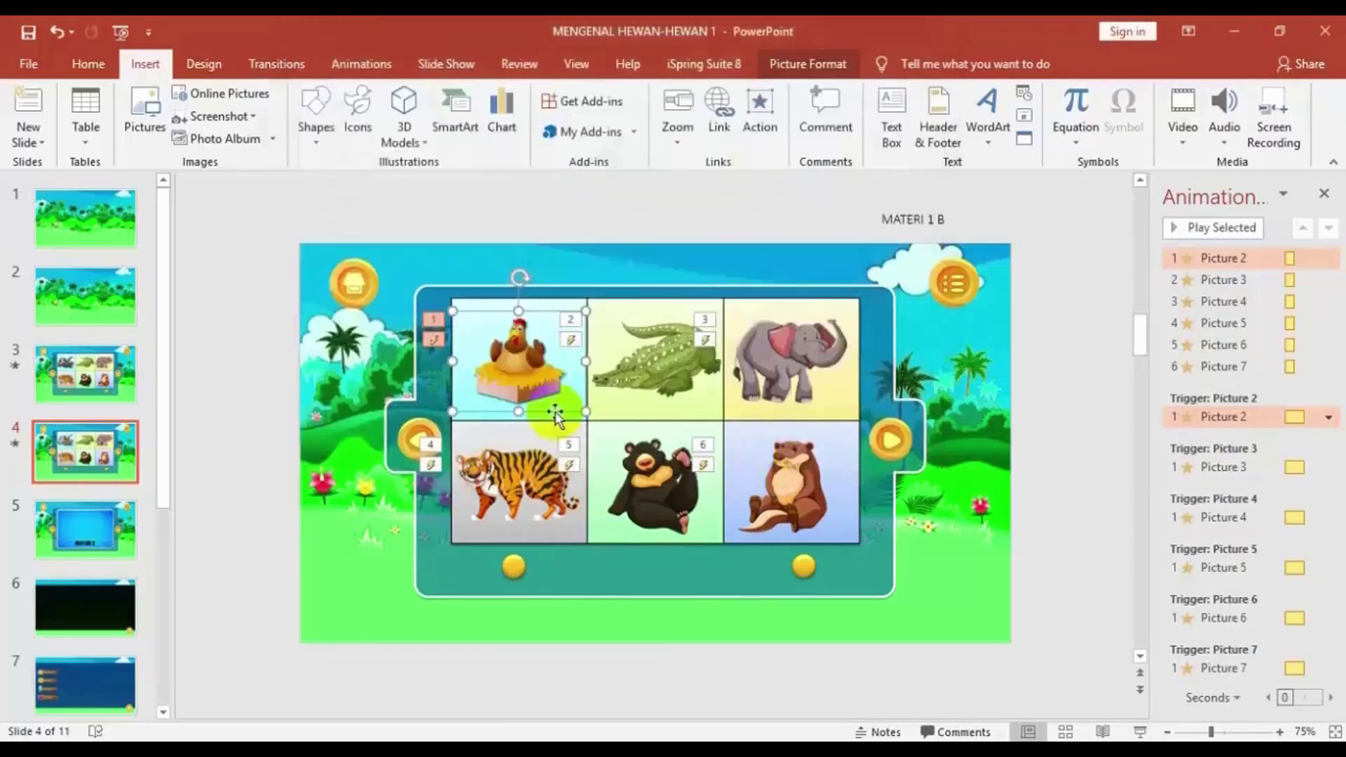
# Step: Set the chicken picture's click action to play the ayam audio file
pyautogui.click(749, 130)
pyautogui.click(578, 500)
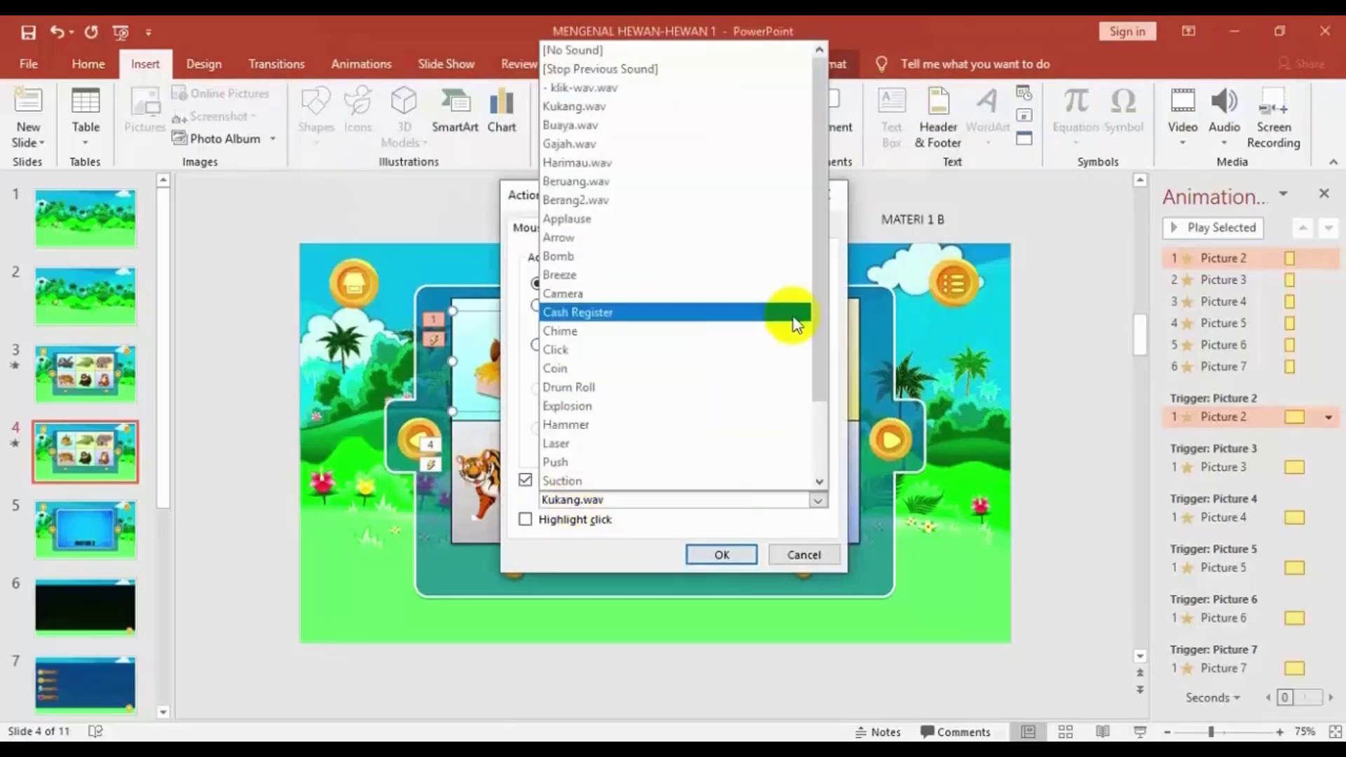
pyautogui.scroll(-5, 817, 360)
pyautogui.click(655, 479)
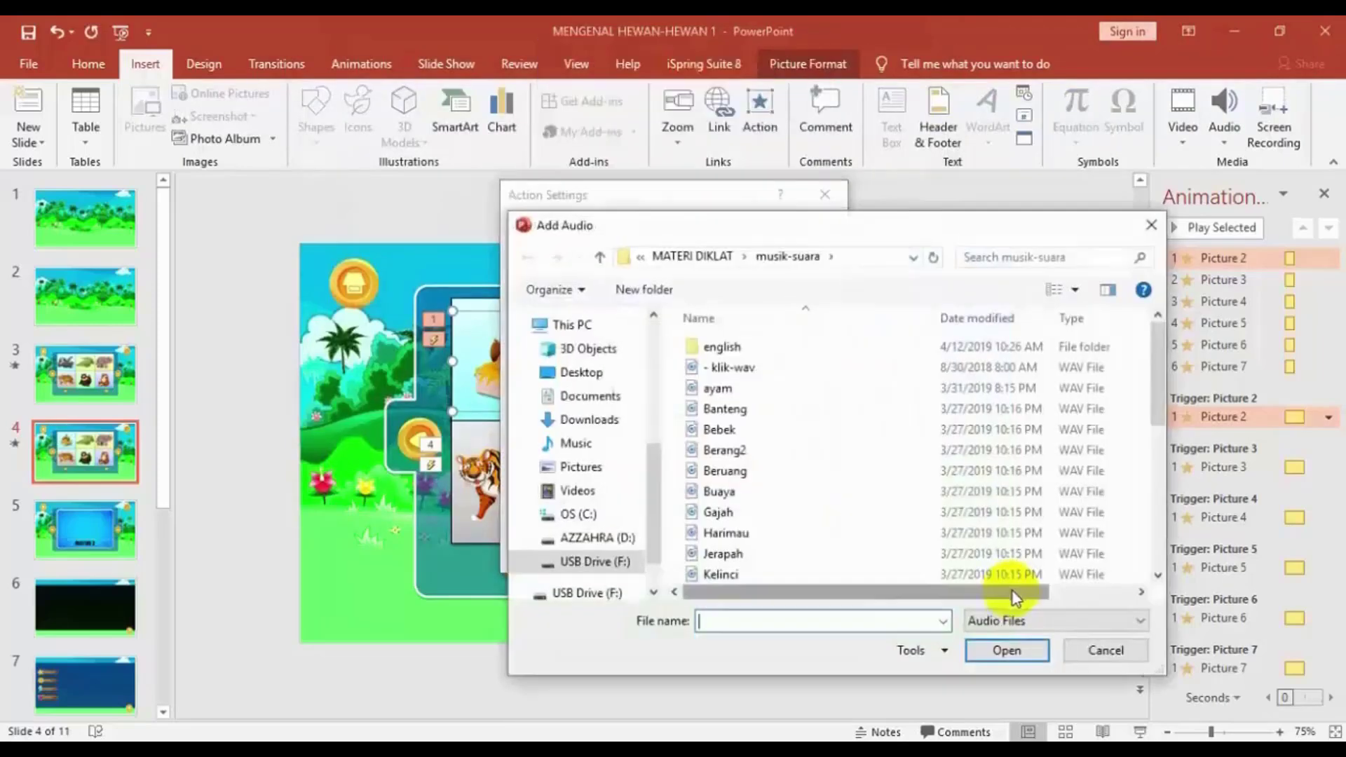
pyautogui.click(722, 390)
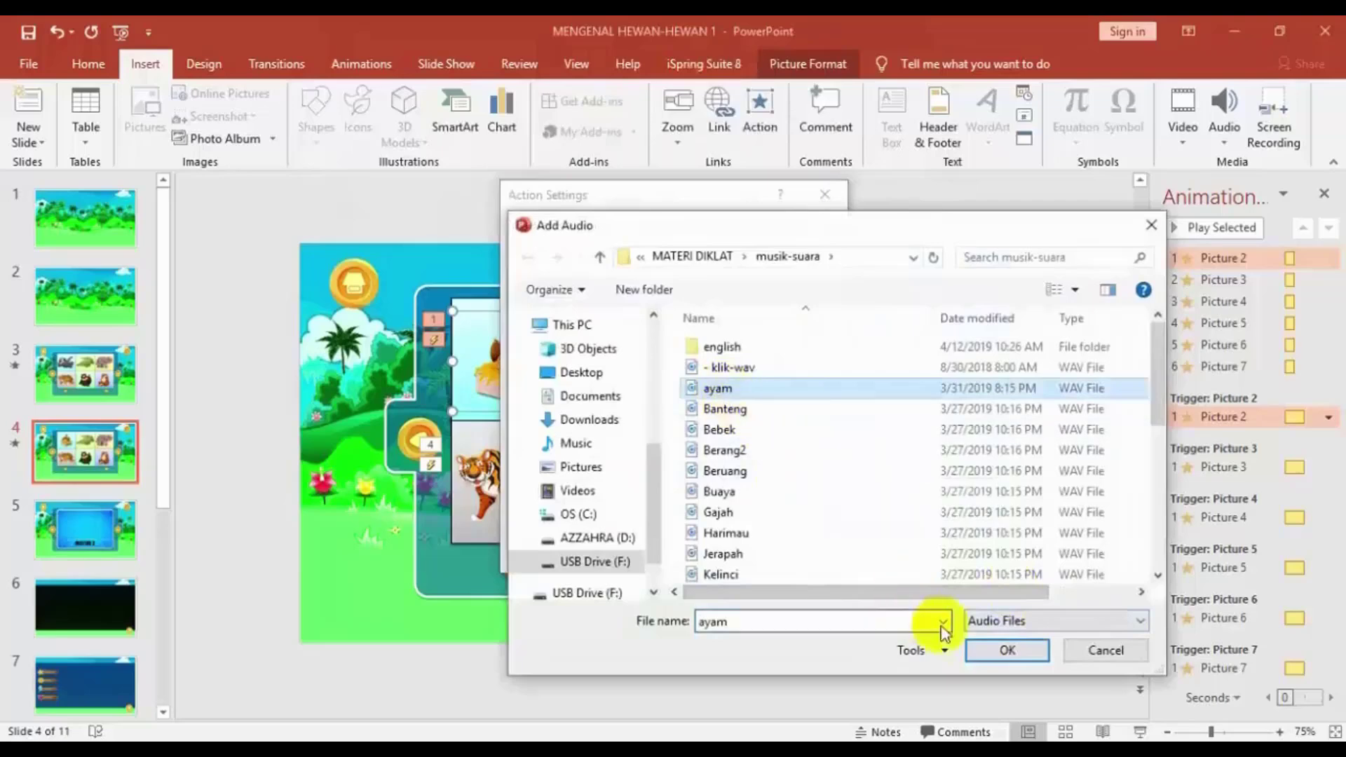
pyautogui.click(1007, 650)
pyautogui.click(704, 556)
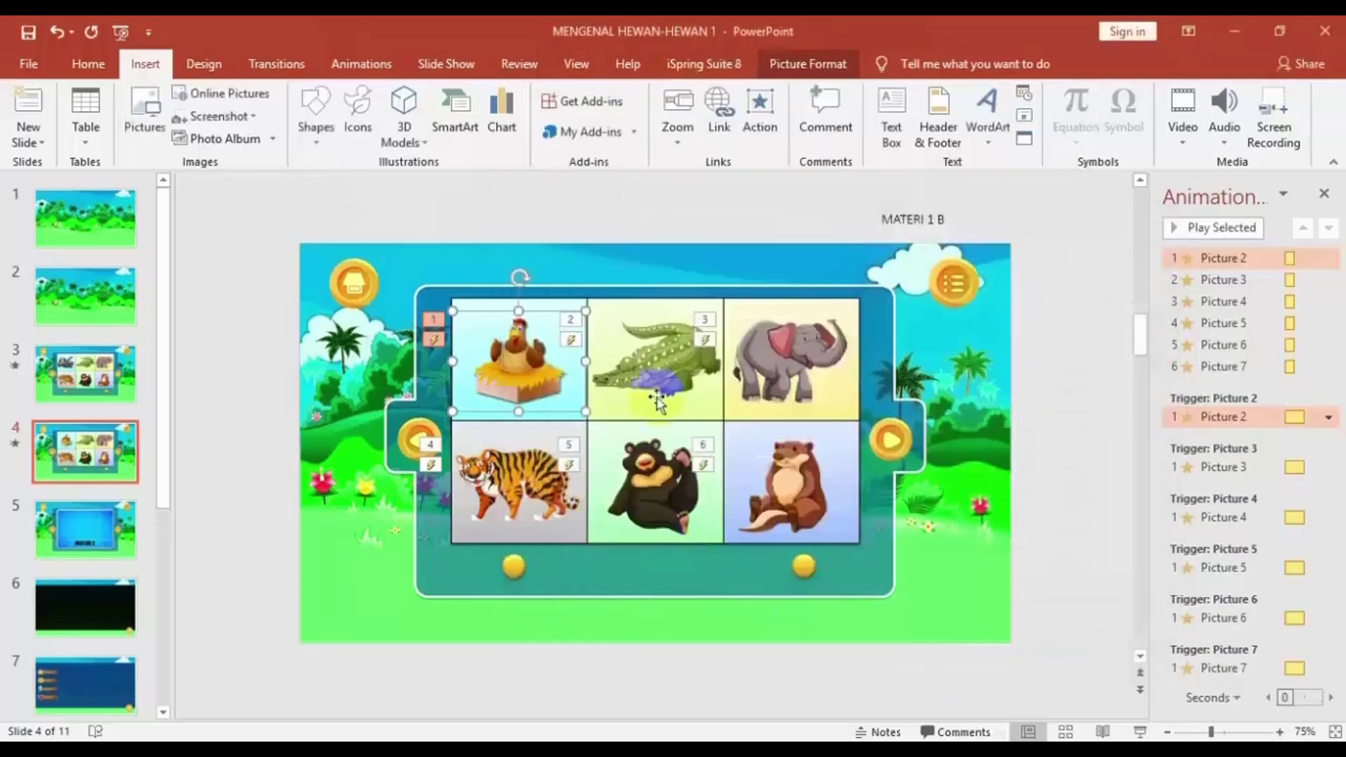
# Step: Replace the crocodile picture in the middle cell of the grid's first row with the bebek image file
pyautogui.click(657, 377)
pyautogui.rightClick(657, 377)
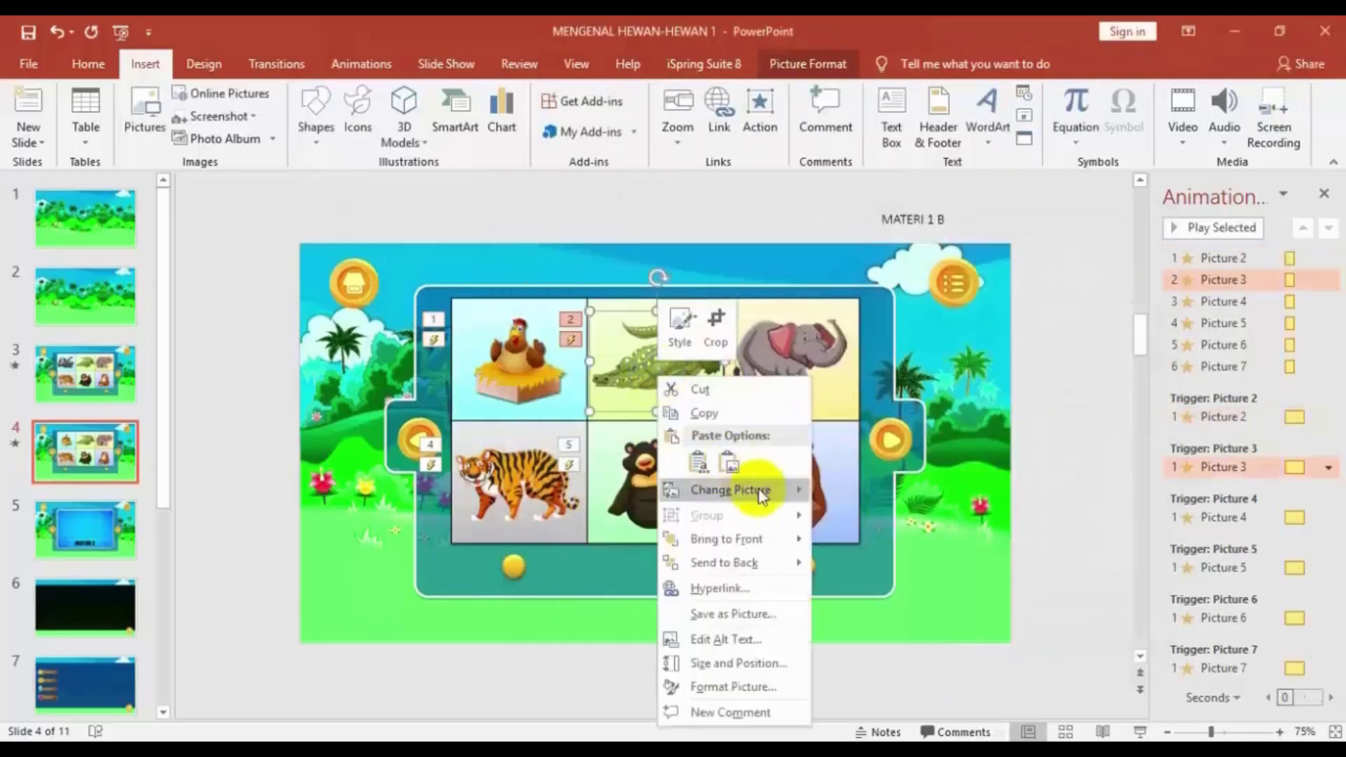
pyautogui.moveTo(768, 490)
pyautogui.click(869, 493)
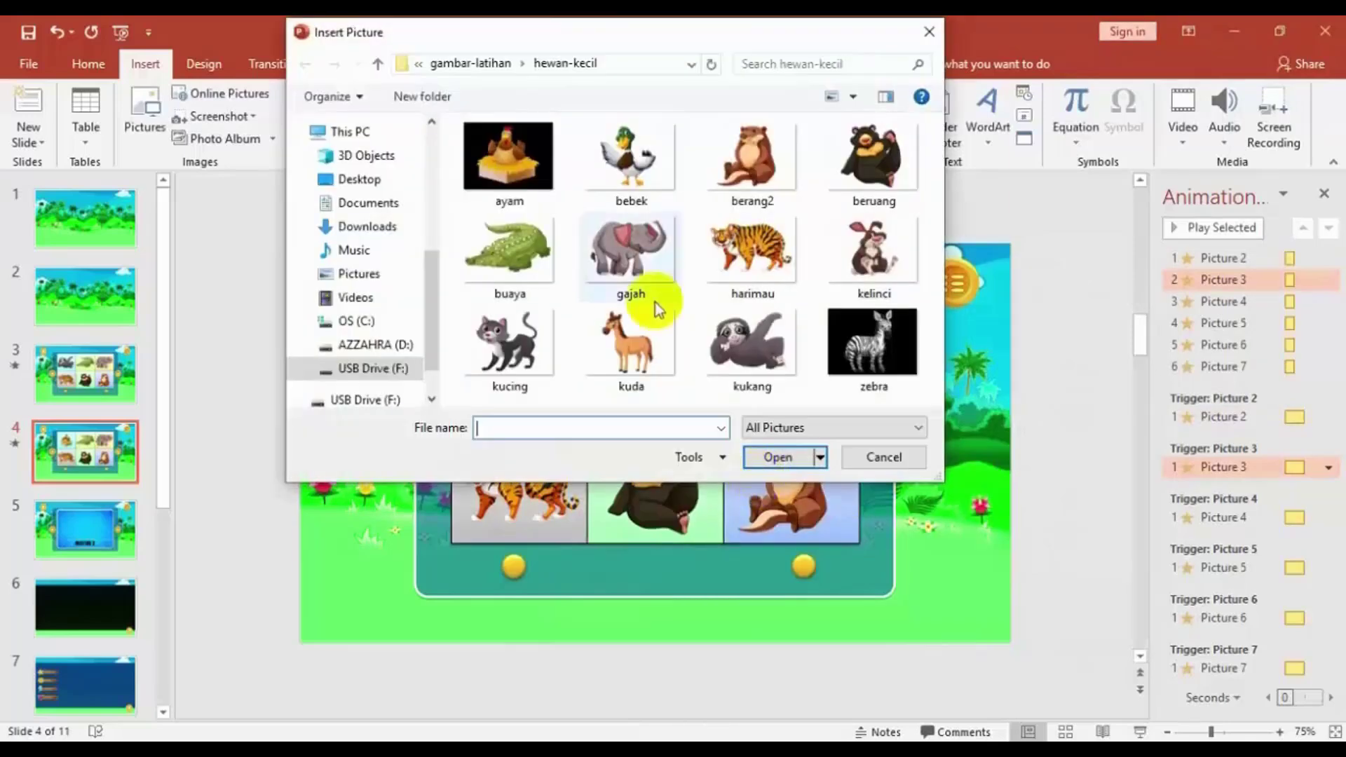
pyautogui.click(622, 164)
pyautogui.click(772, 457)
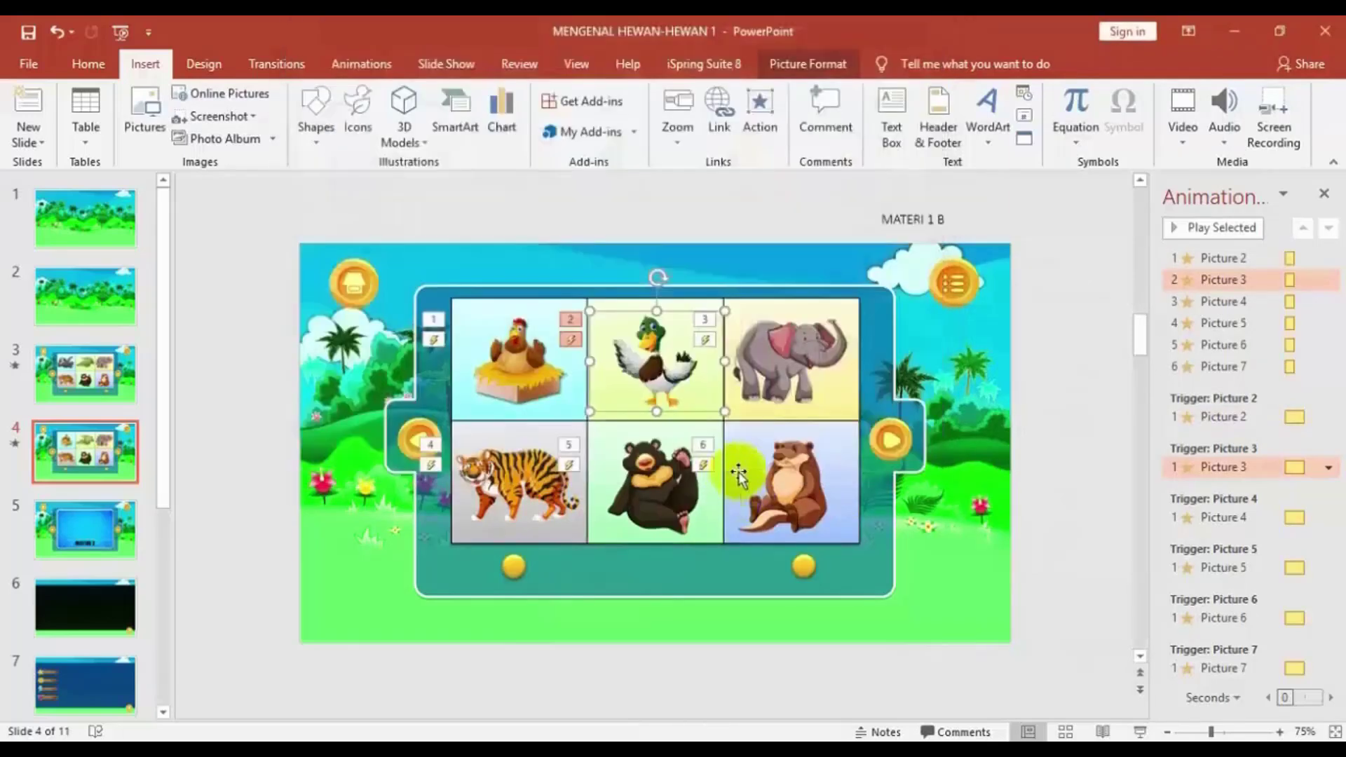
# Step: Set the duck picture's click action to play the Bebek audio file
pyautogui.click(750, 133)
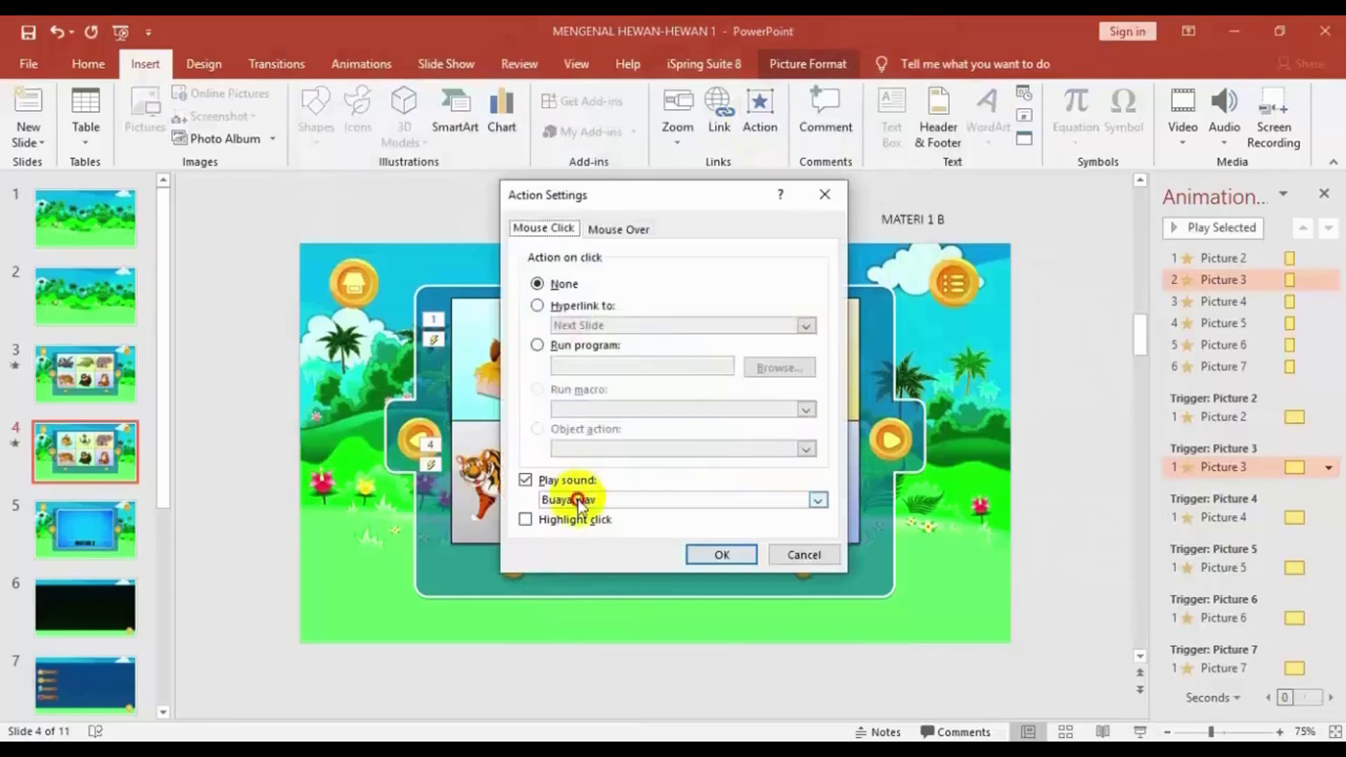
pyautogui.click(584, 499)
pyautogui.moveTo(819, 339); pyautogui.dragTo(820, 442)
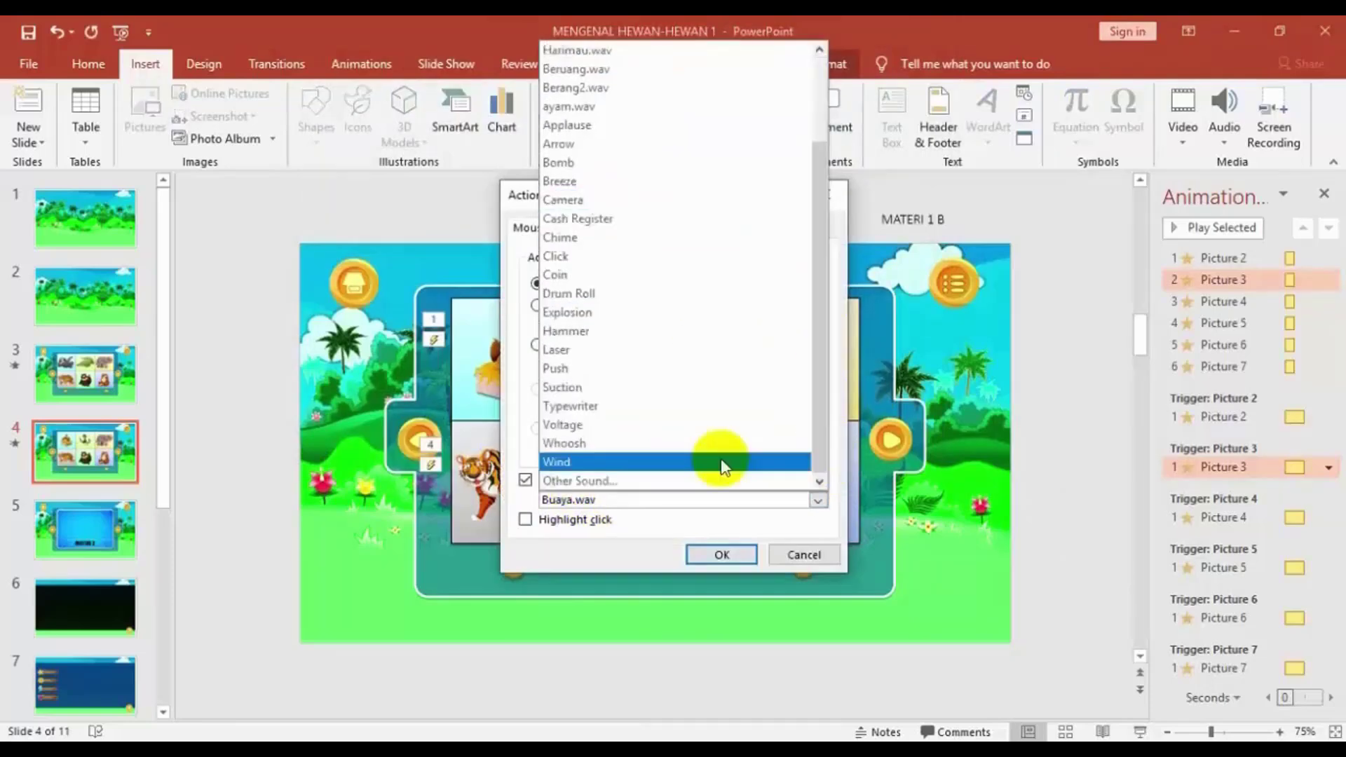
pyautogui.click(628, 482)
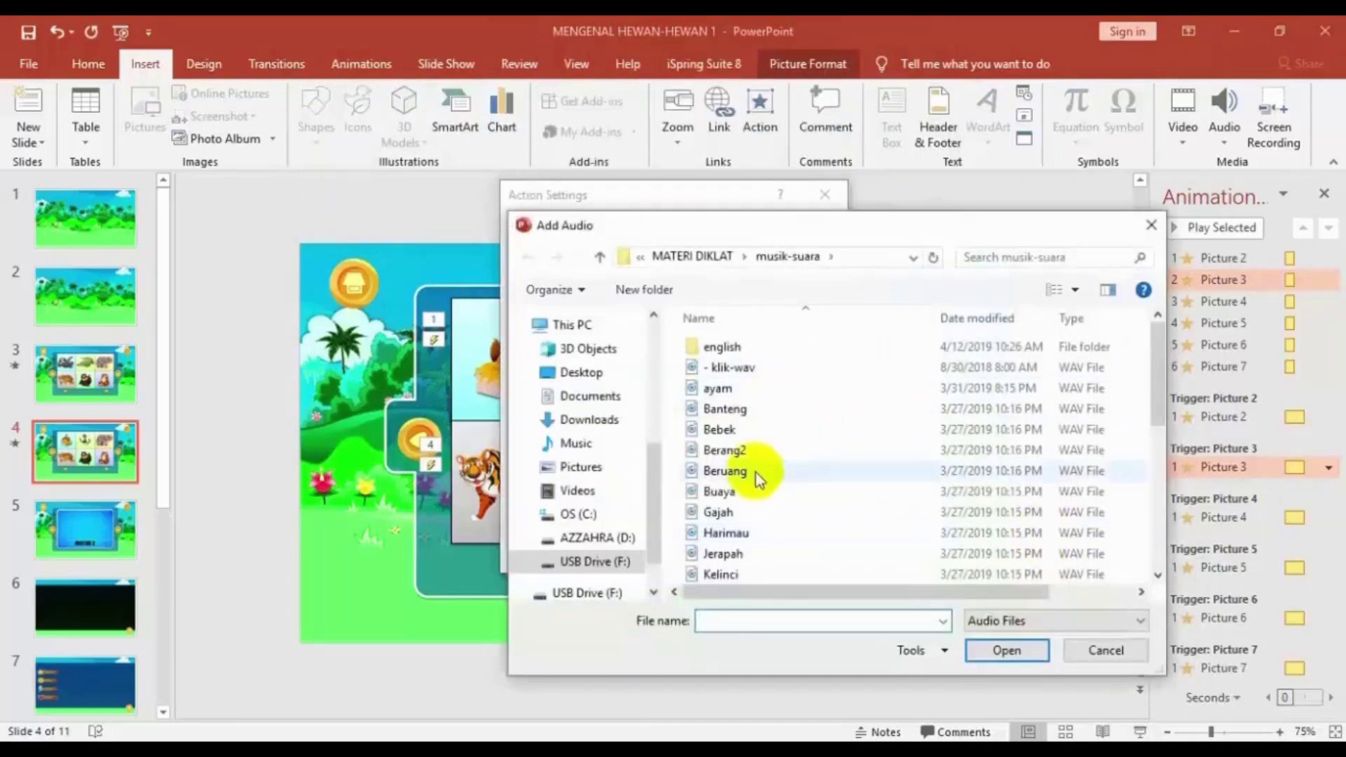
pyautogui.click(728, 429)
pyautogui.click(1006, 650)
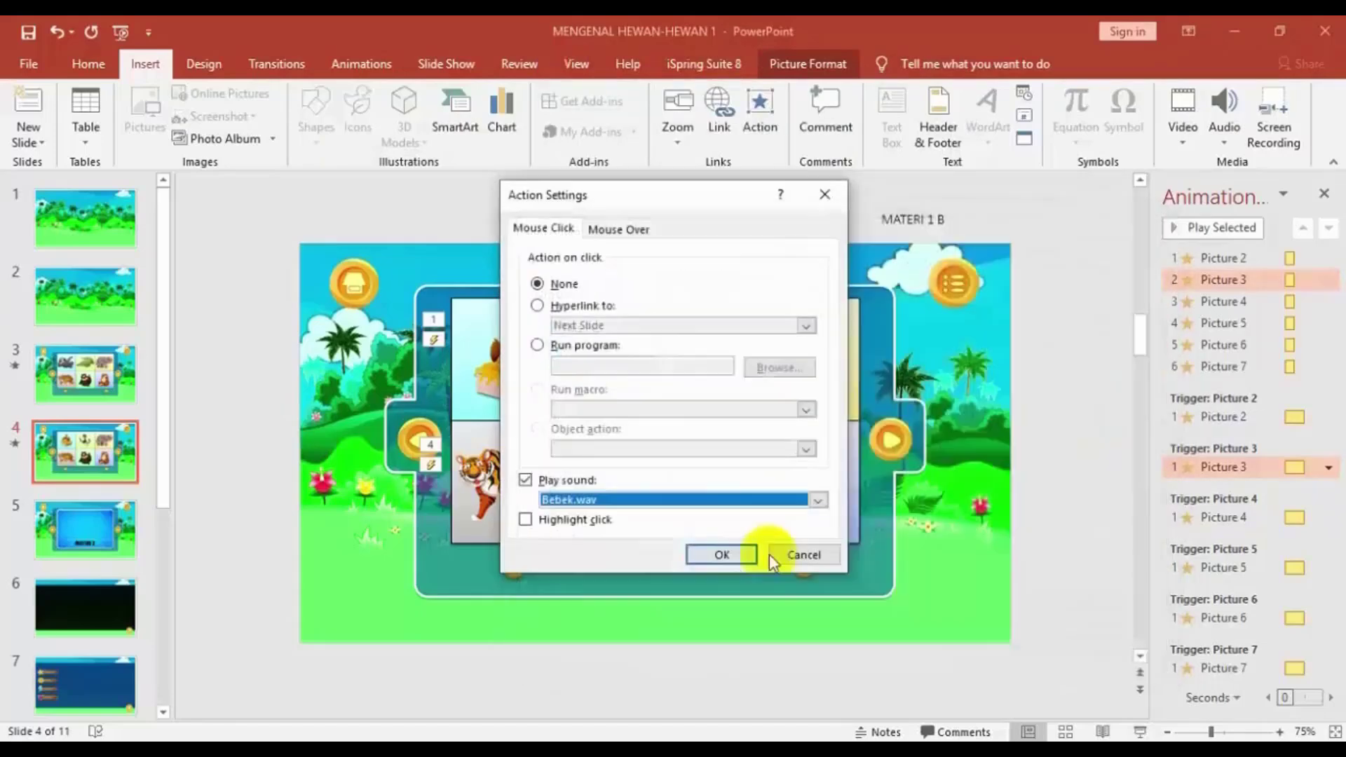
pyautogui.click(726, 554)
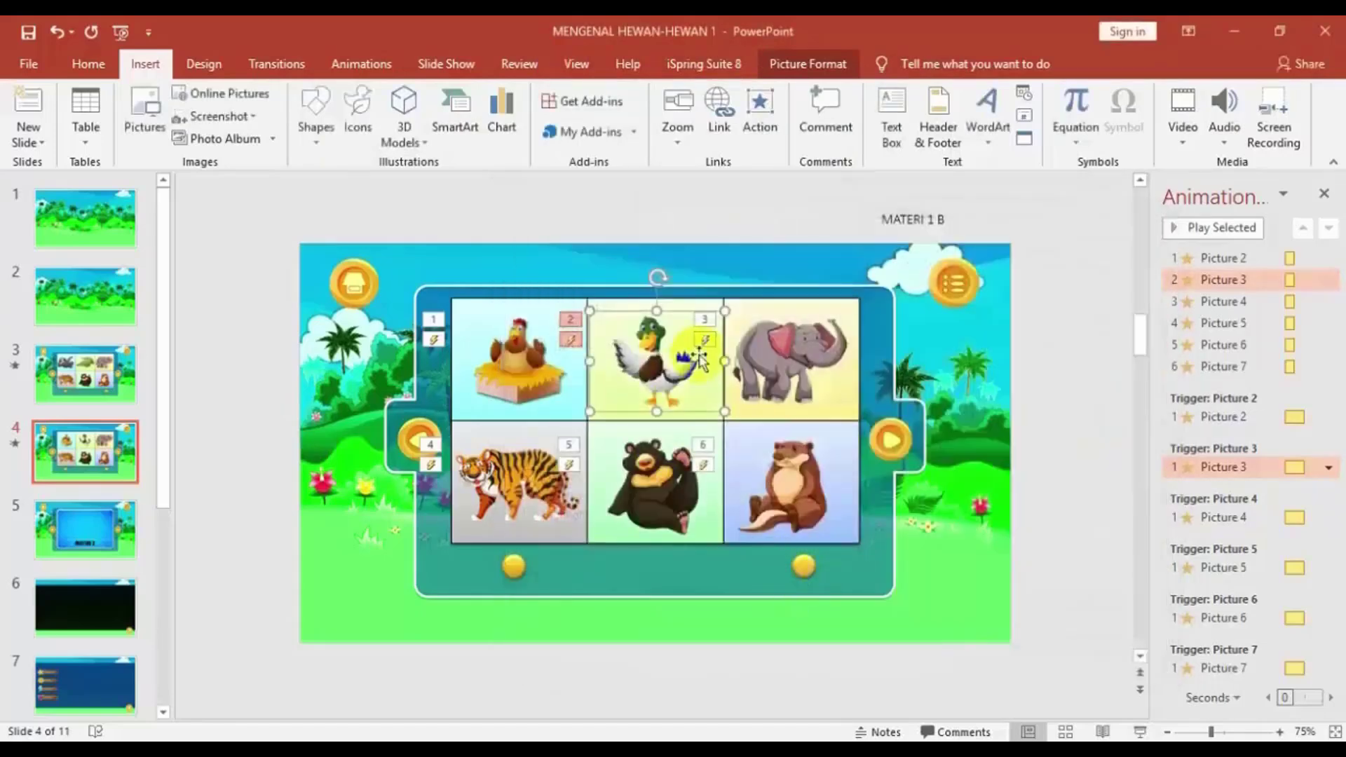
# Step: Replace the elephant picture in the last cell of the grid's first row with the kelinci image file
pyautogui.click(811, 371)
pyautogui.rightClick(805, 364)
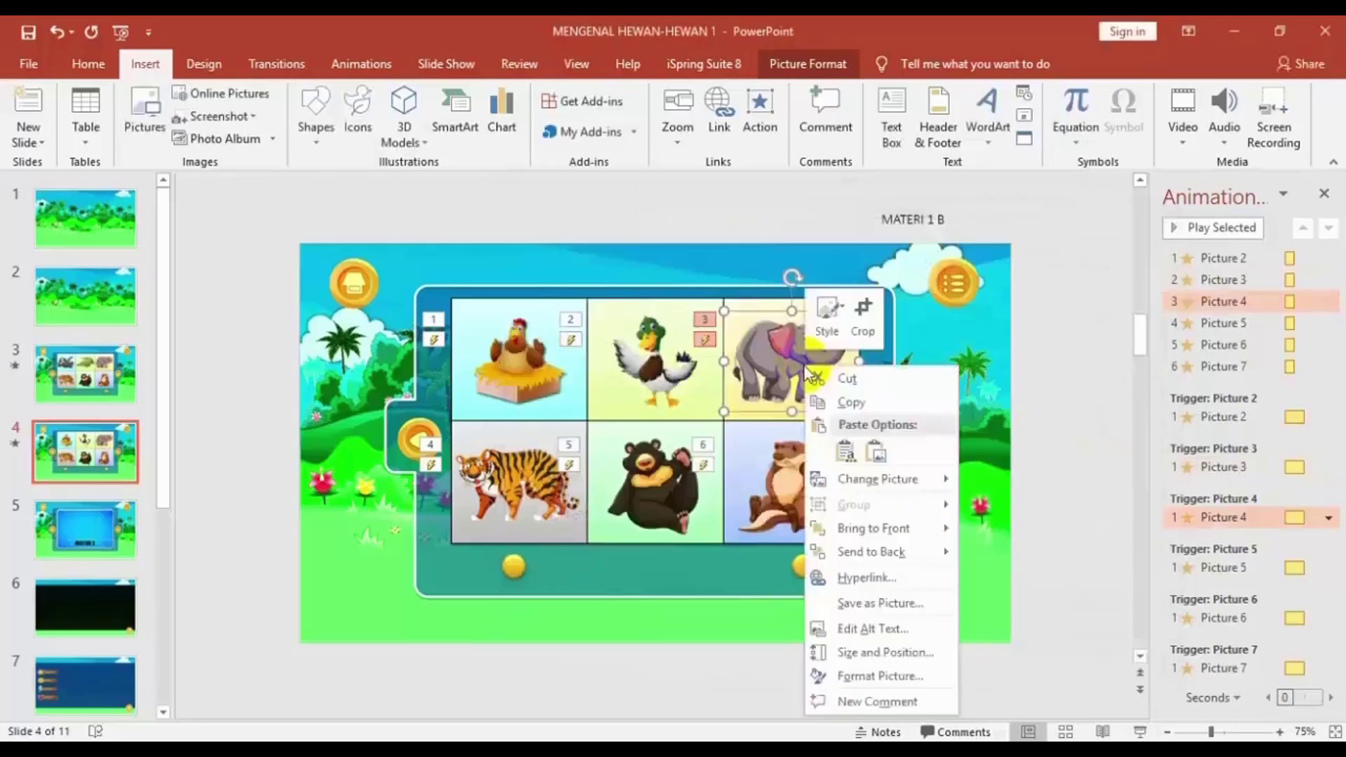
pyautogui.moveTo(895, 484)
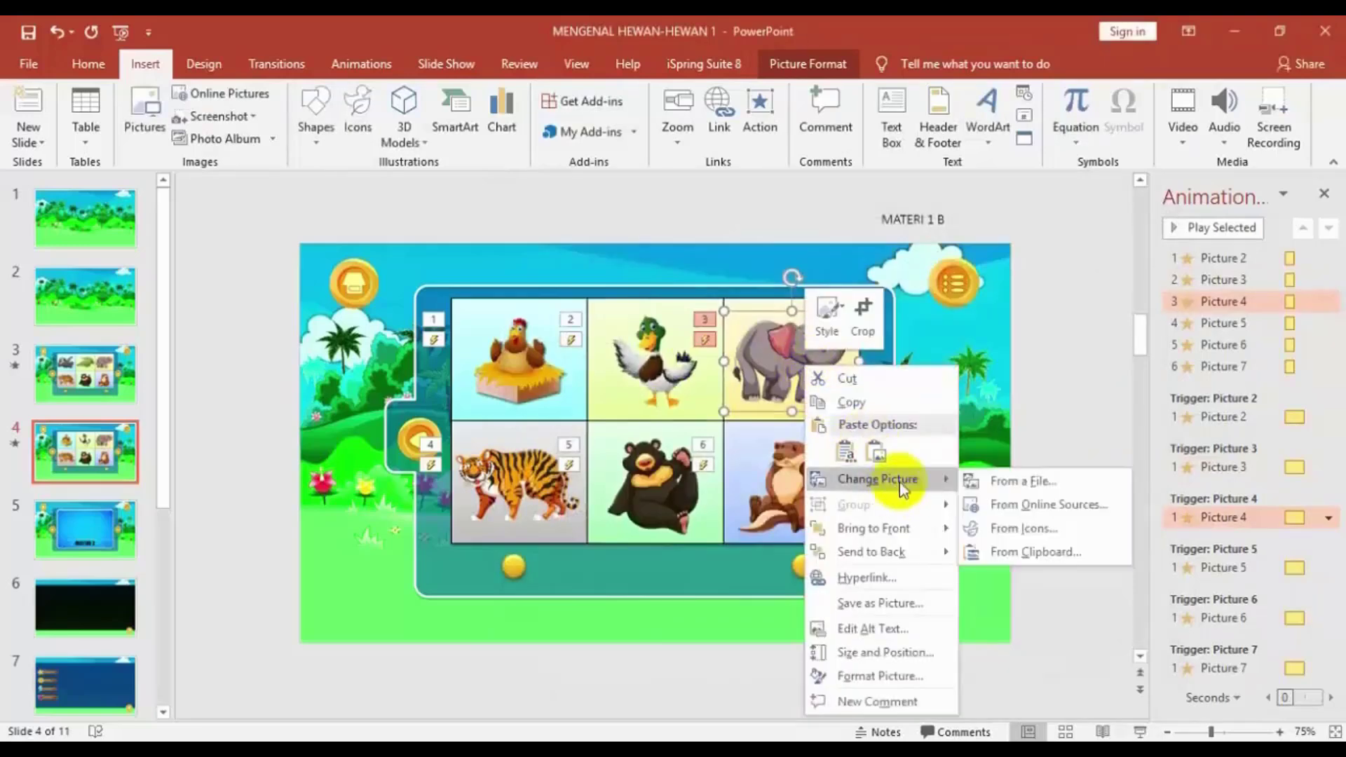
pyautogui.click(1002, 482)
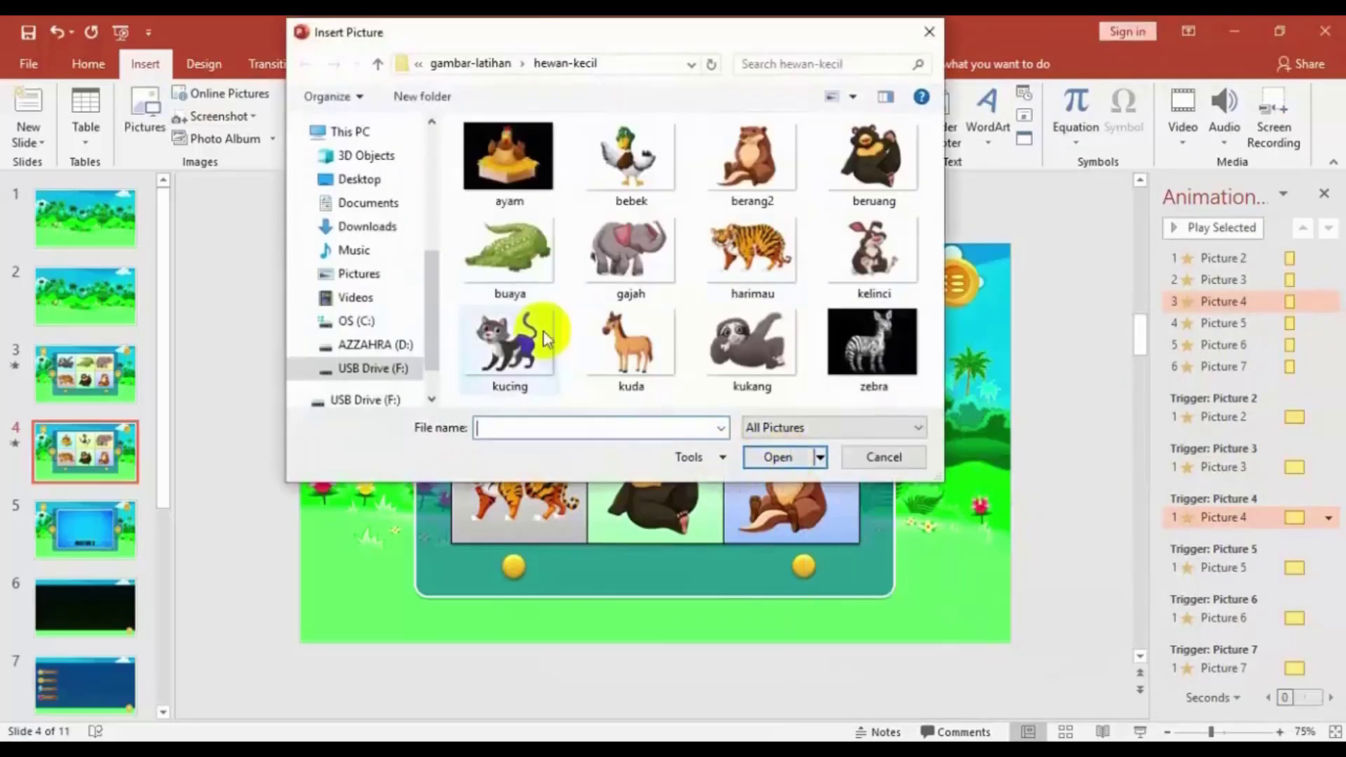
pyautogui.click(871, 258)
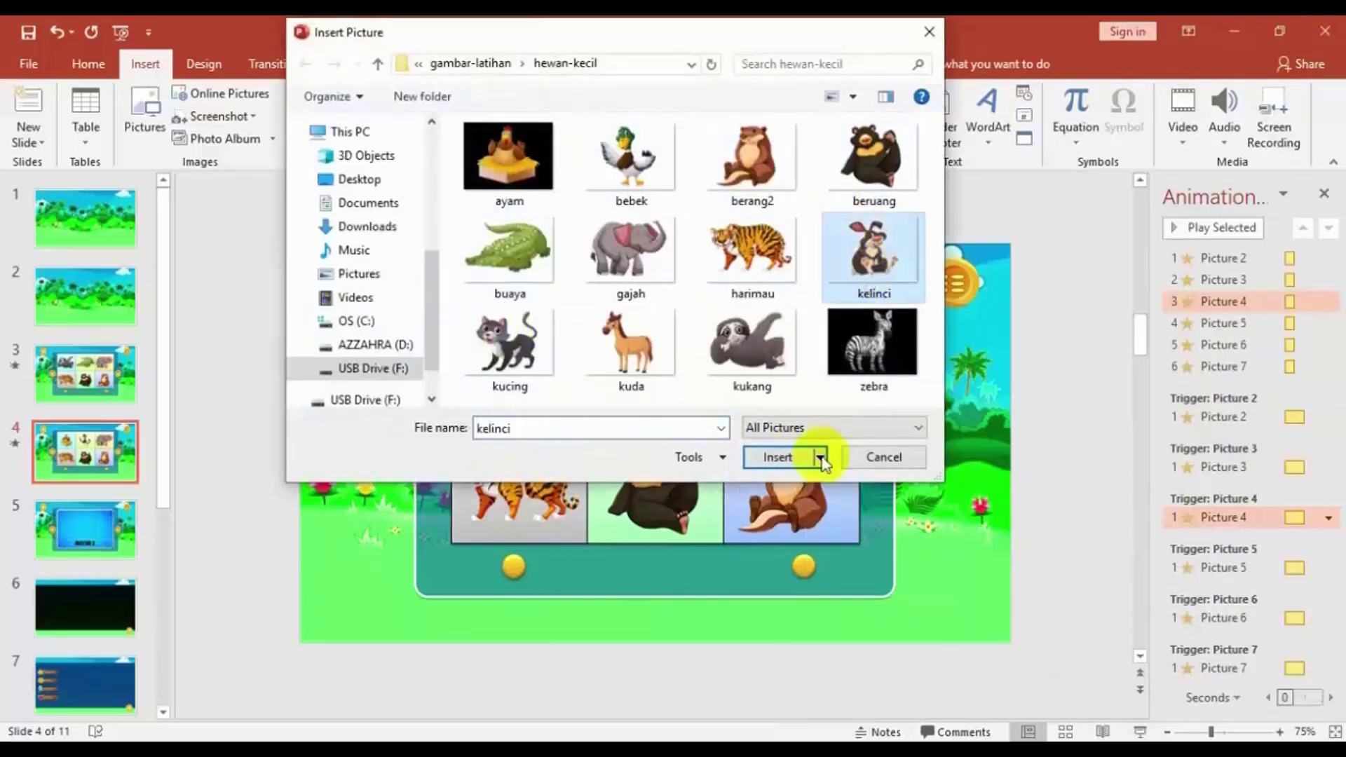
pyautogui.click(778, 457)
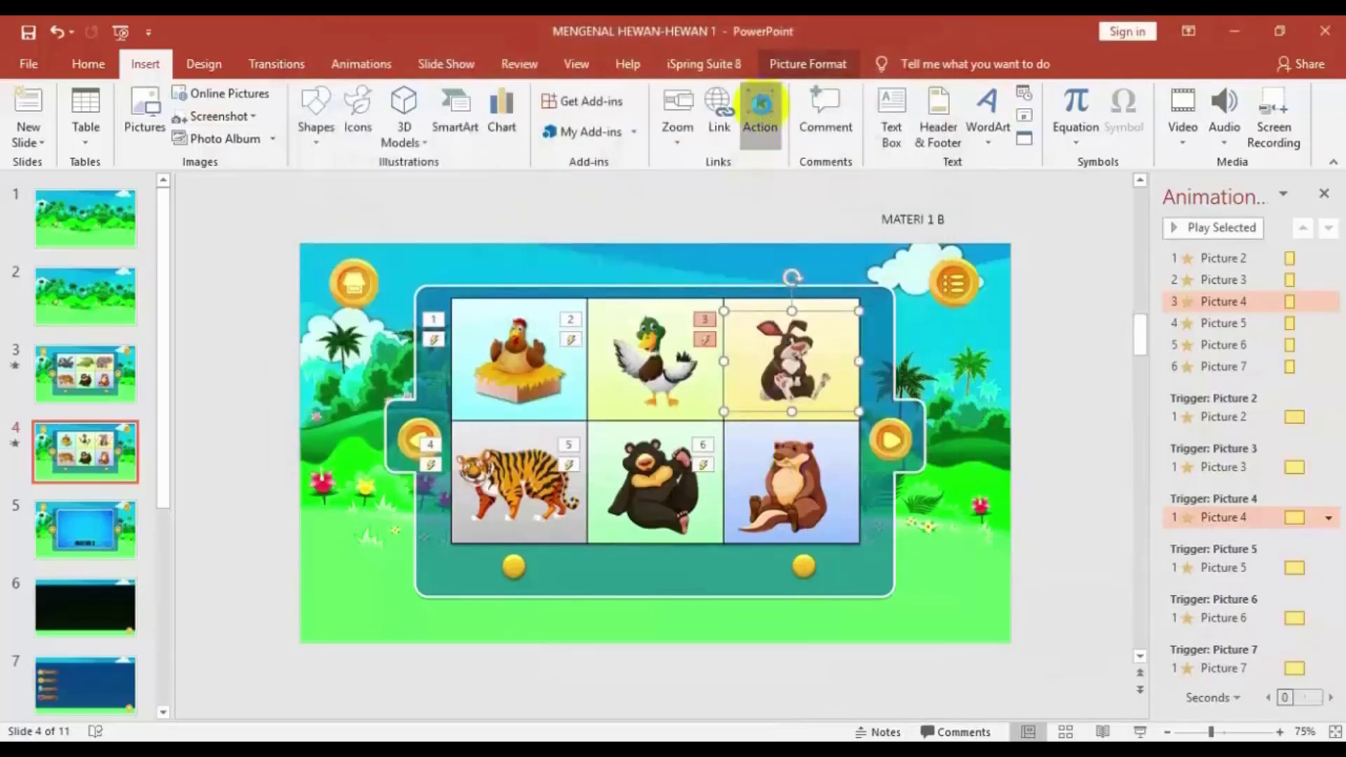
# Step: Set the rabbit picture's click action to play the Kelinci audio file
pyautogui.click(760, 106)
pyautogui.click(600, 500)
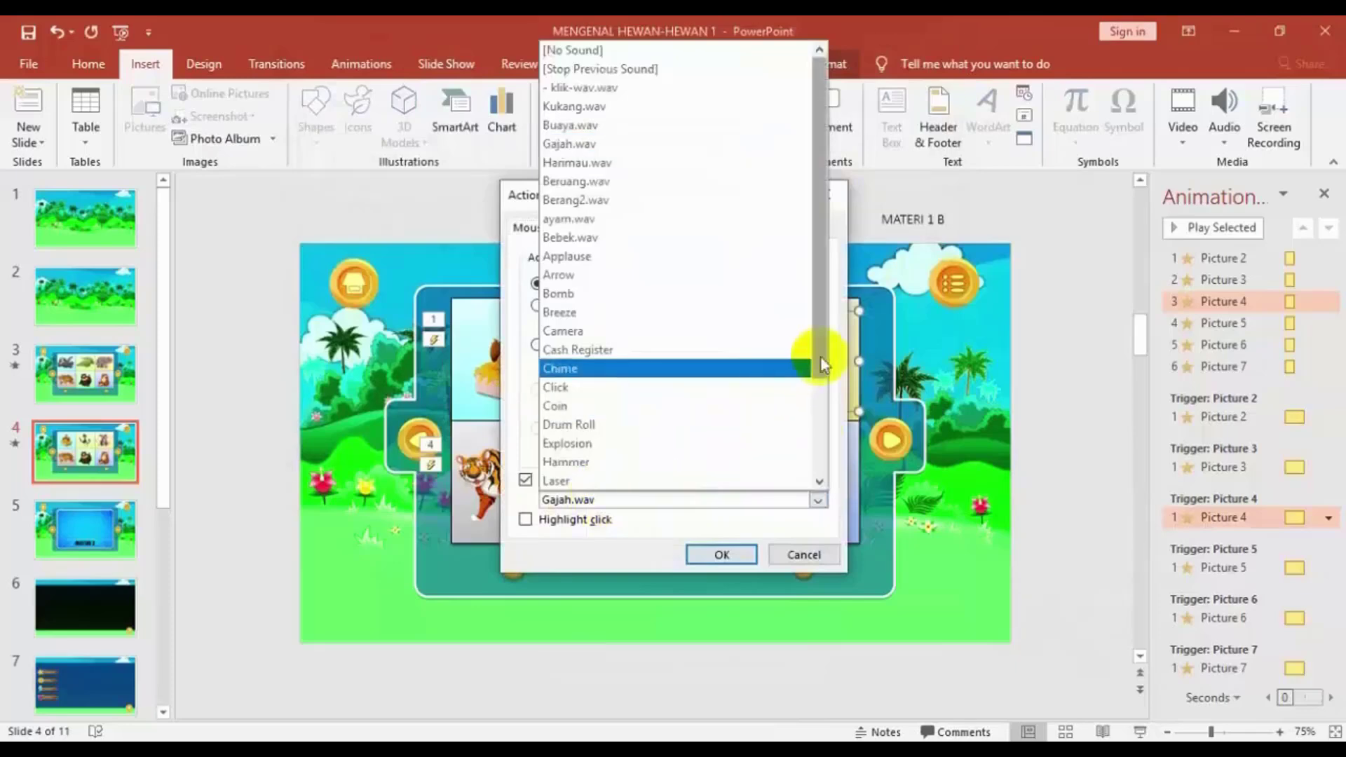
pyautogui.moveTo(821, 361); pyautogui.dragTo(776, 481)
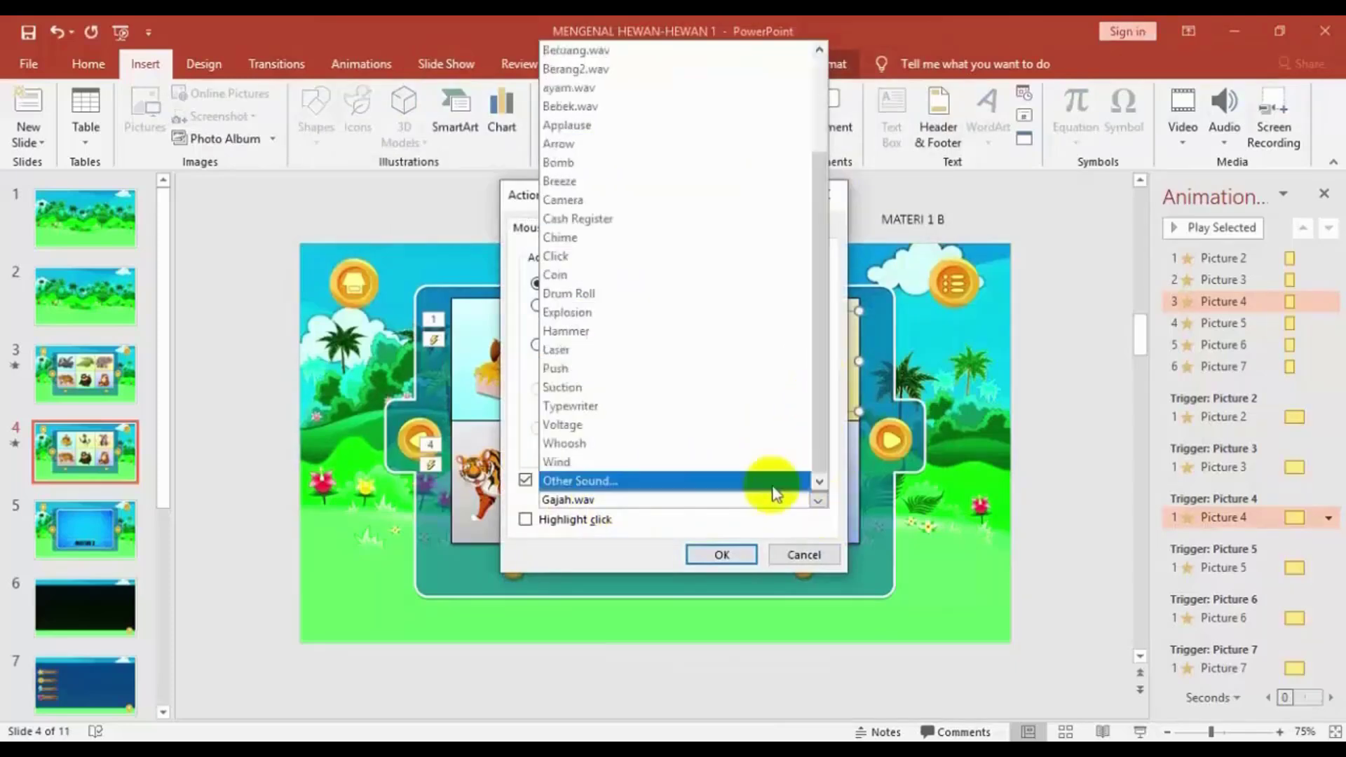
pyautogui.click(659, 481)
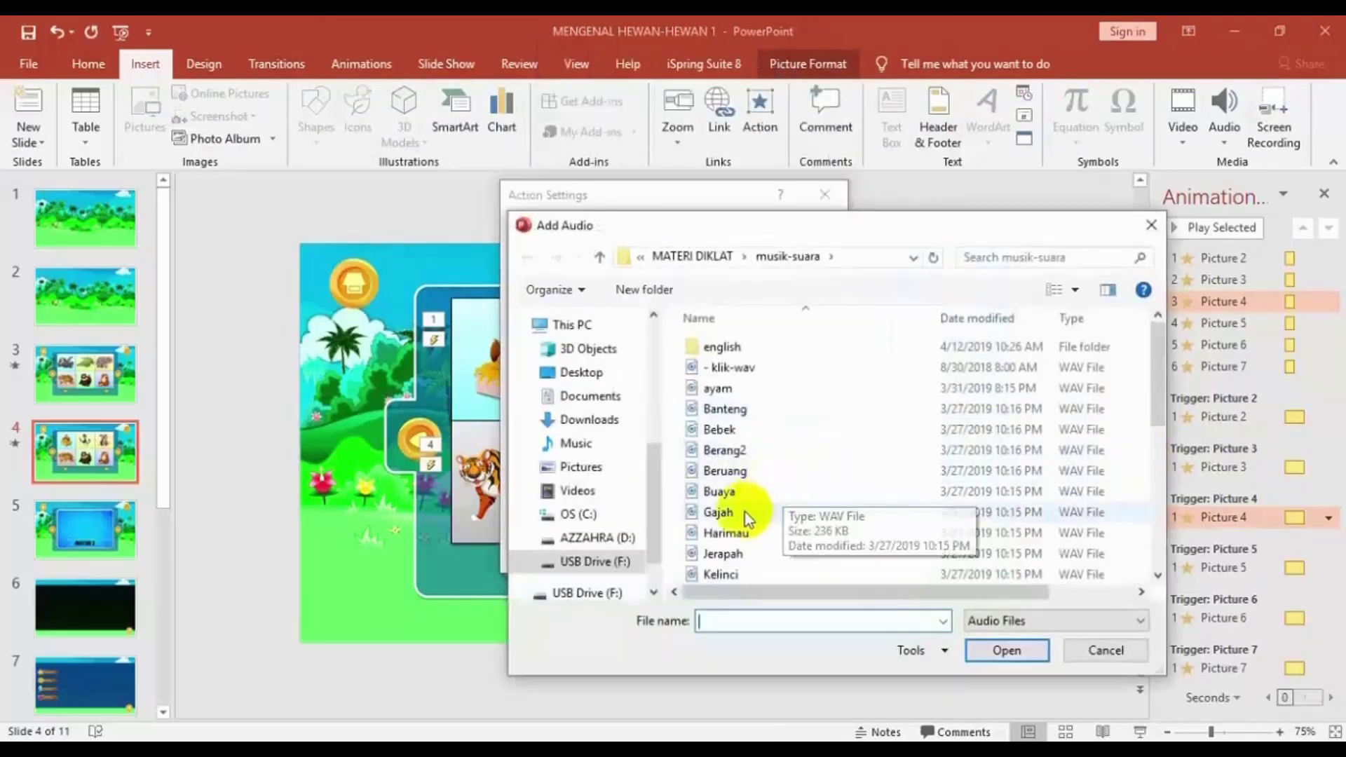
pyautogui.click(735, 573)
pyautogui.click(989, 650)
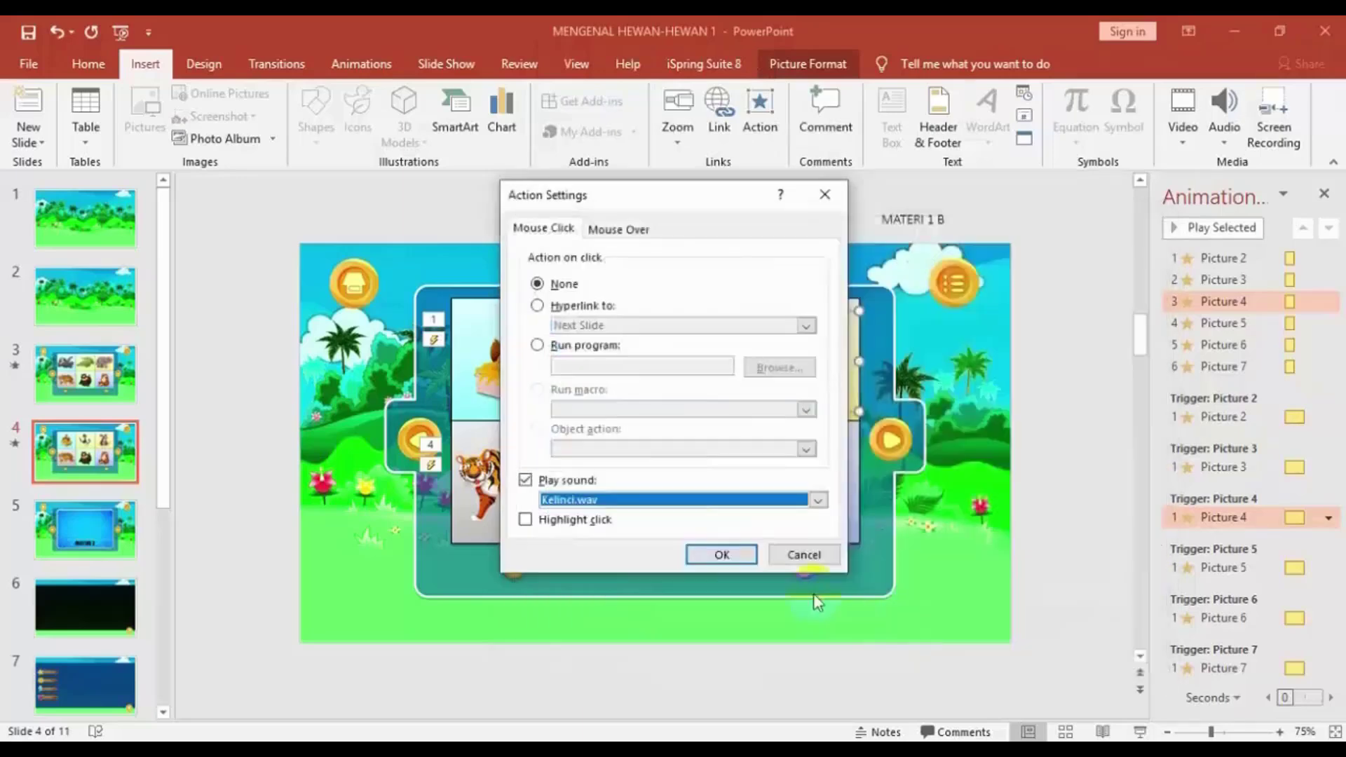
pyautogui.click(728, 555)
# Step: Replace the tiger picture in the first cell of the grid's second row with the kucing image file
pyautogui.click(490, 515)
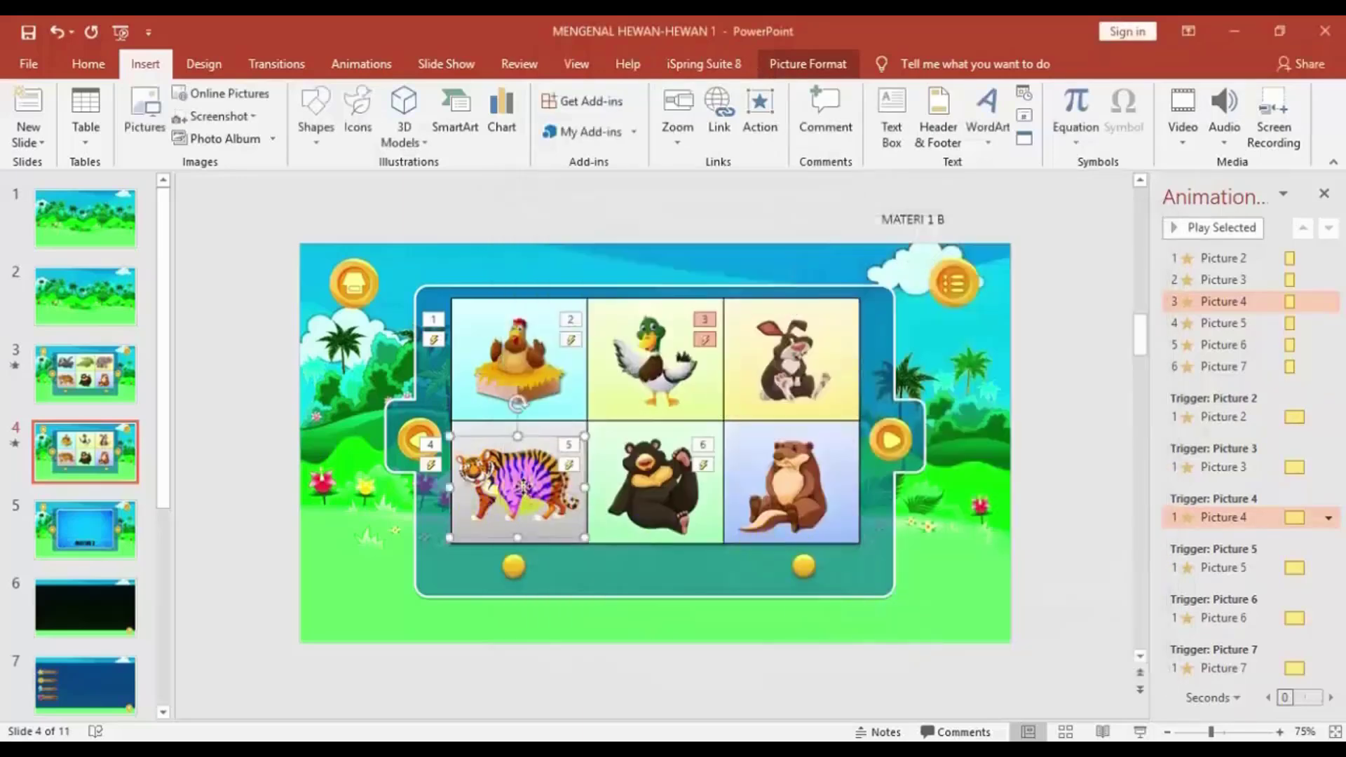
pyautogui.rightClick(537, 483)
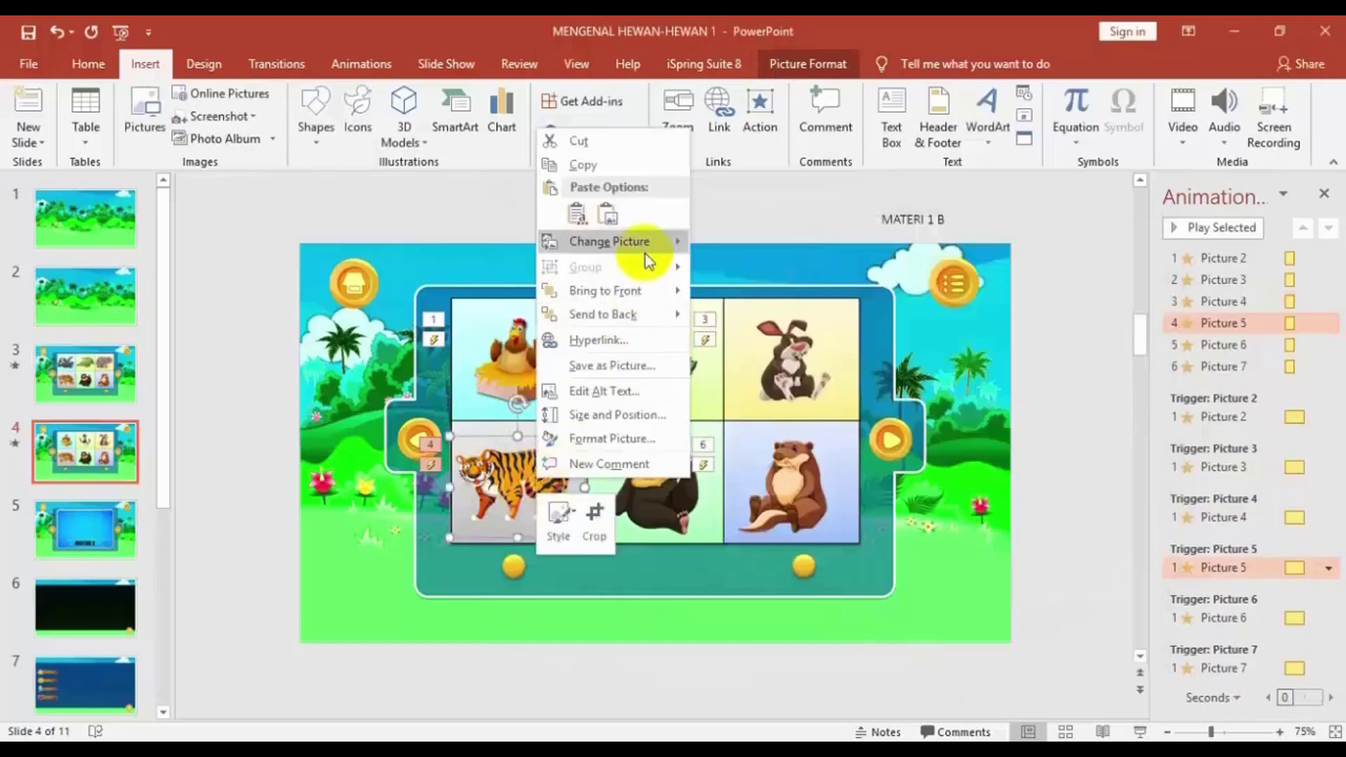
pyautogui.moveTo(645, 254)
pyautogui.click(740, 242)
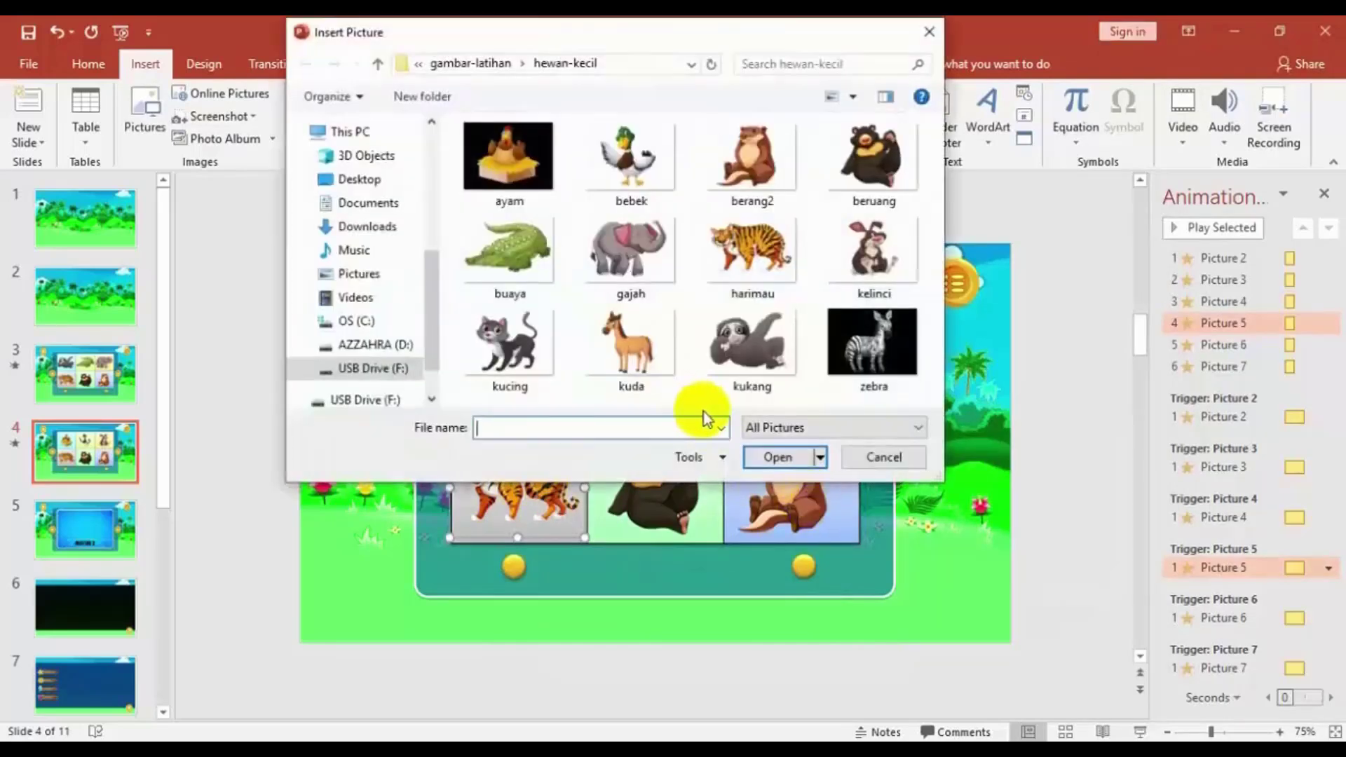
pyautogui.click(522, 358)
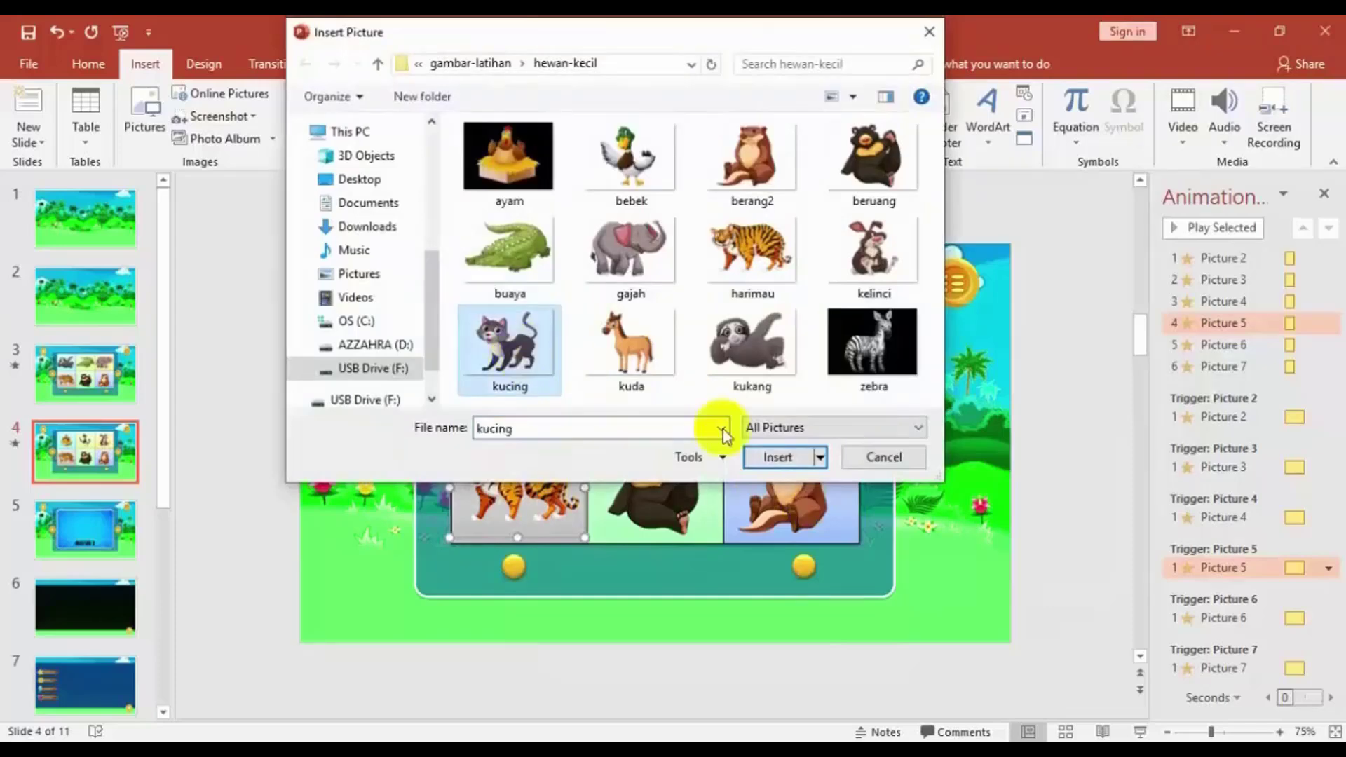
pyautogui.click(767, 459)
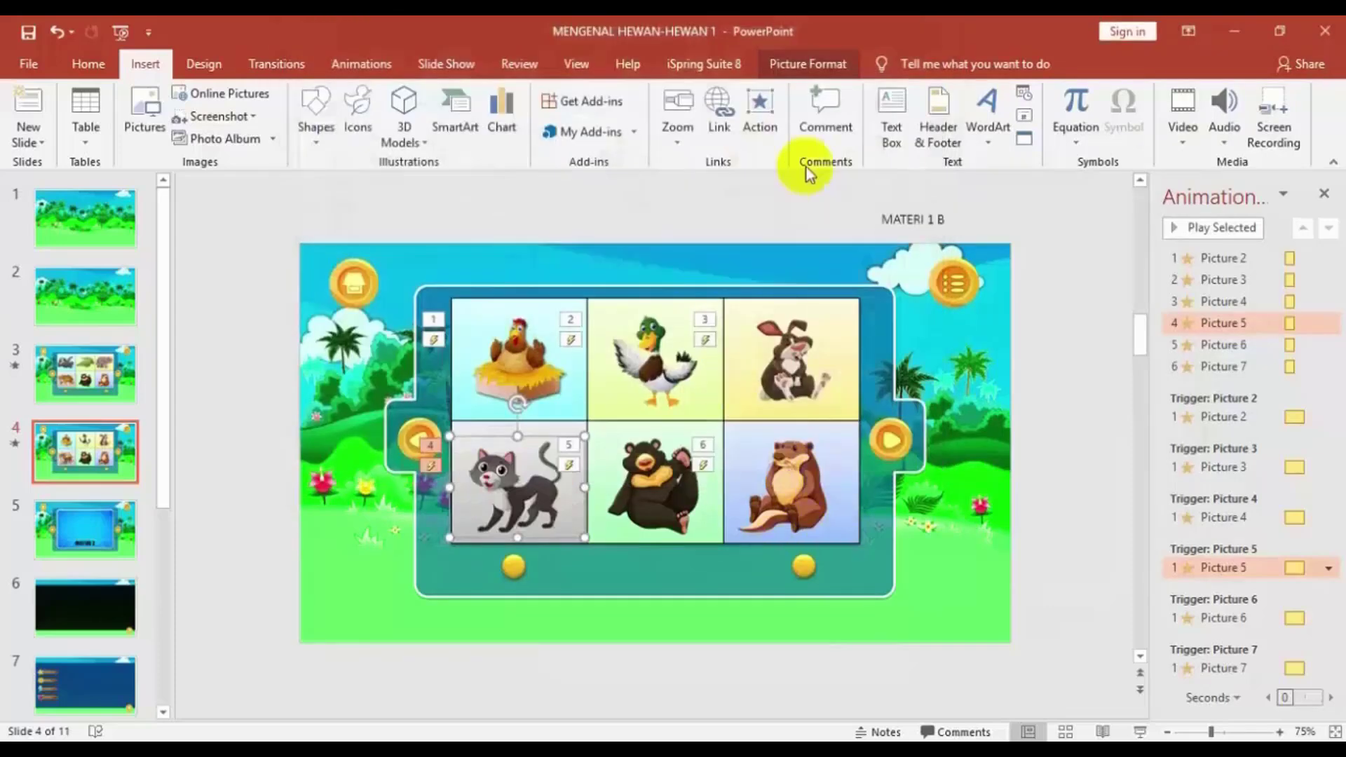
# Step: Set the cat picture's click action to play the Kucing audio file
pyautogui.click(761, 112)
pyautogui.click(582, 499)
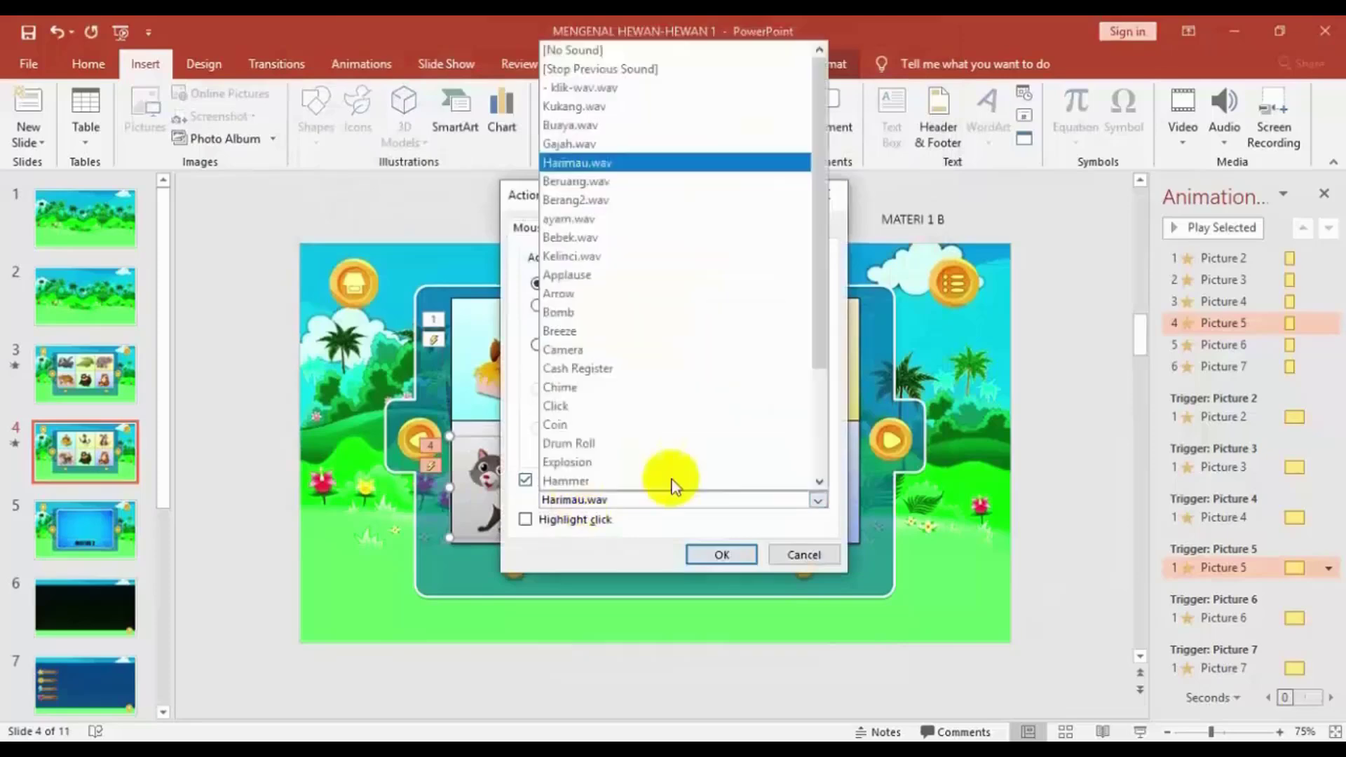
pyautogui.scroll(-3, 817, 393)
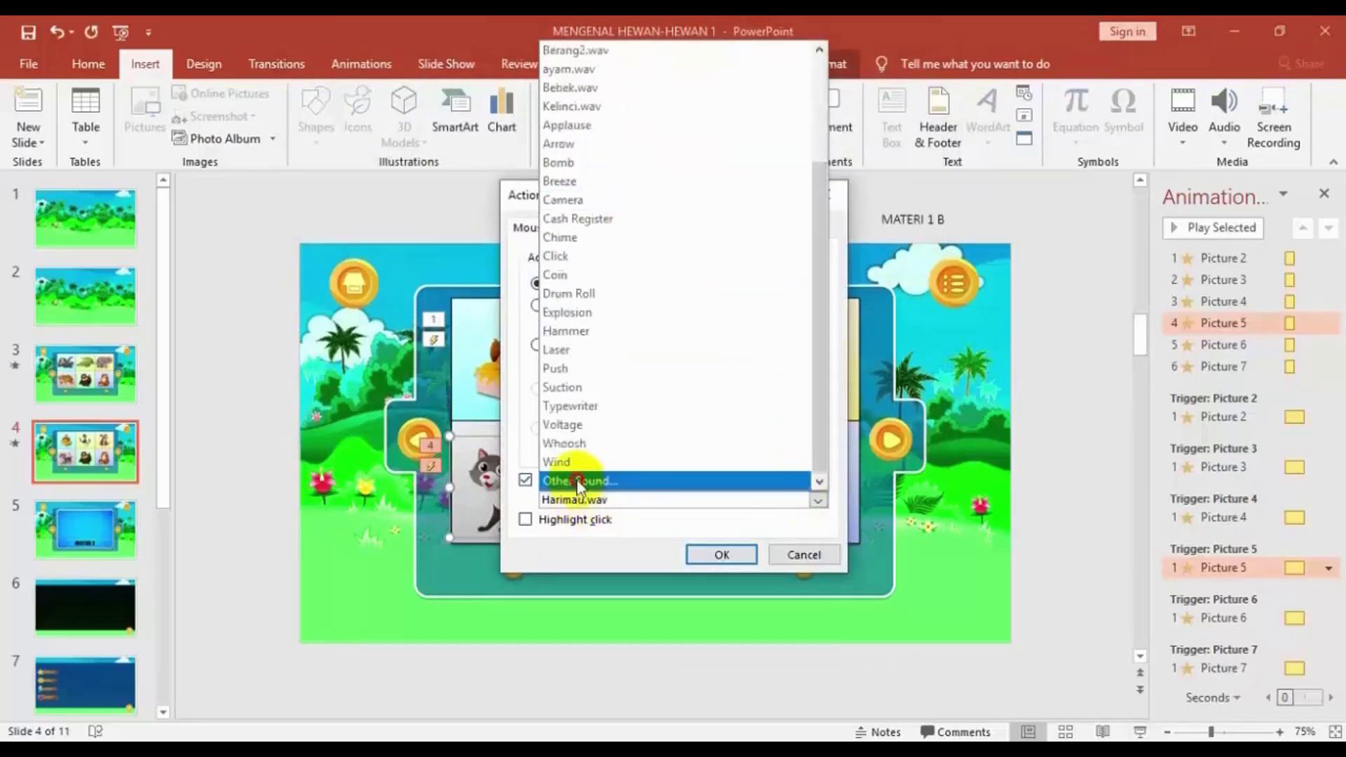
pyautogui.click(557, 473)
pyautogui.scroll(-2, 757, 536)
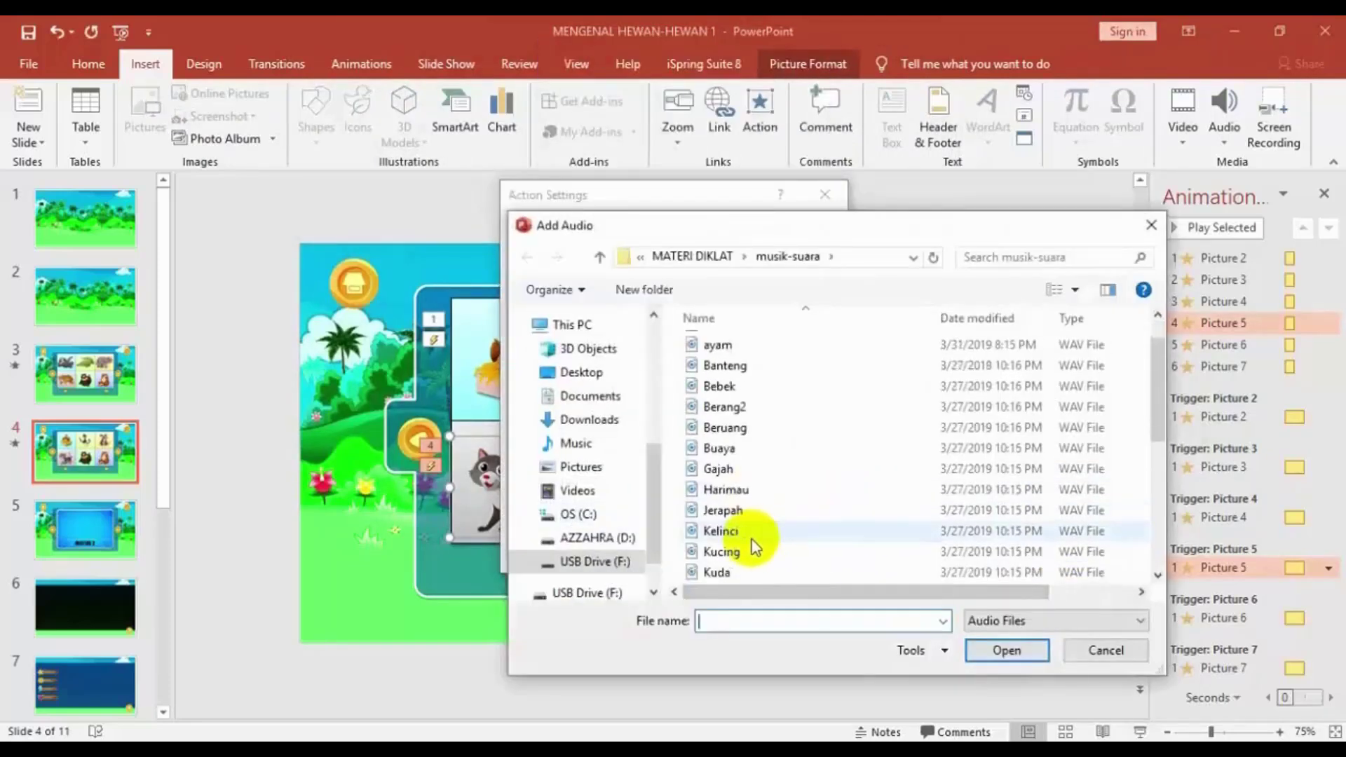
pyautogui.click(729, 490)
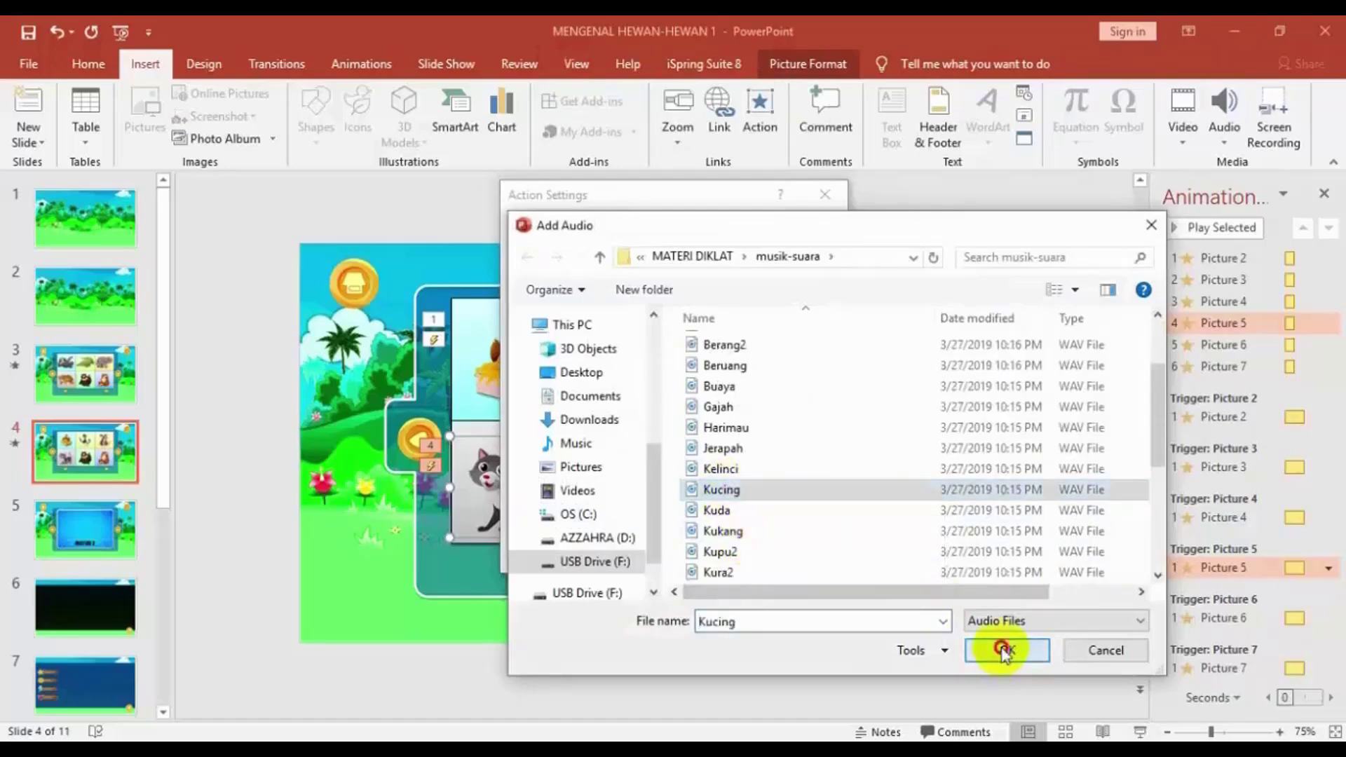
pyautogui.click(1002, 649)
pyautogui.click(721, 554)
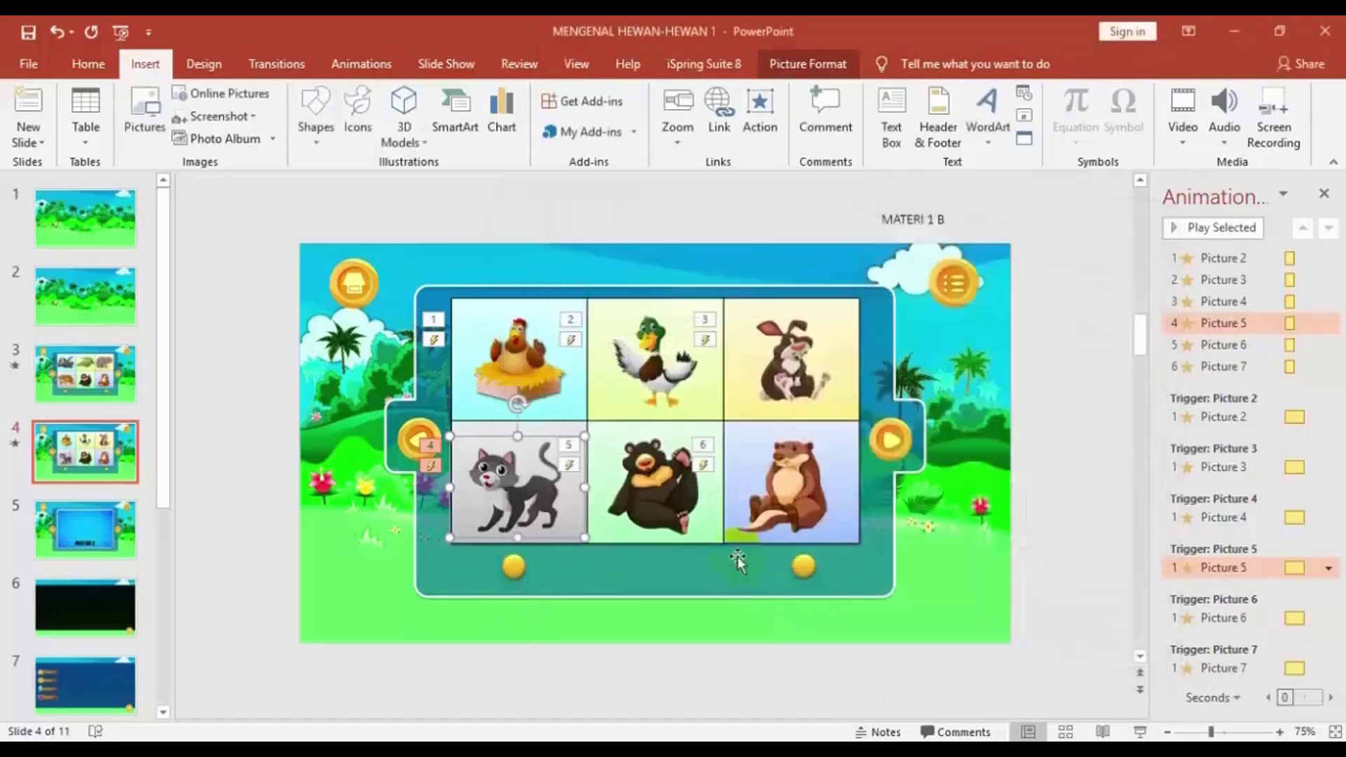
# Step: Replace the bear picture in the middle cell of the grid's second row with the kuda image file
pyautogui.rightClick(662, 487)
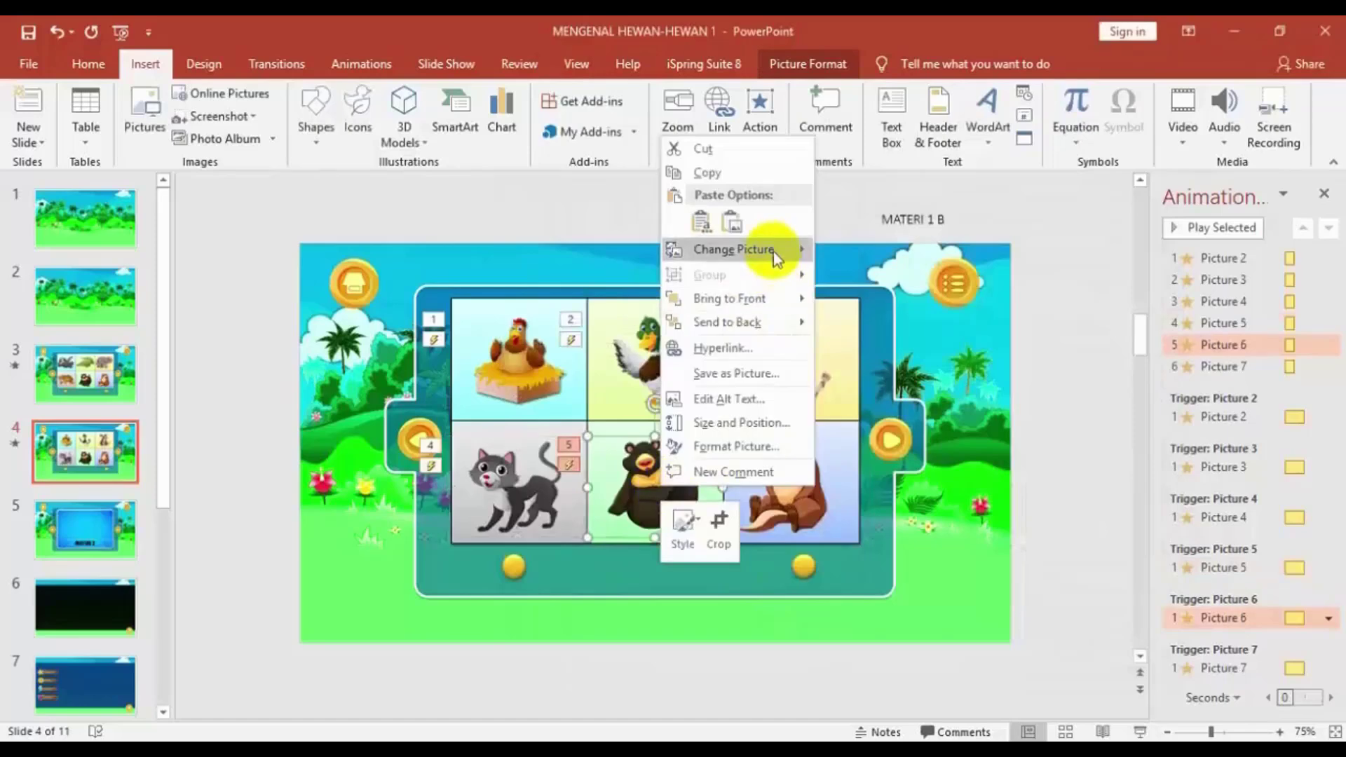
pyautogui.moveTo(773, 250)
pyautogui.click(852, 255)
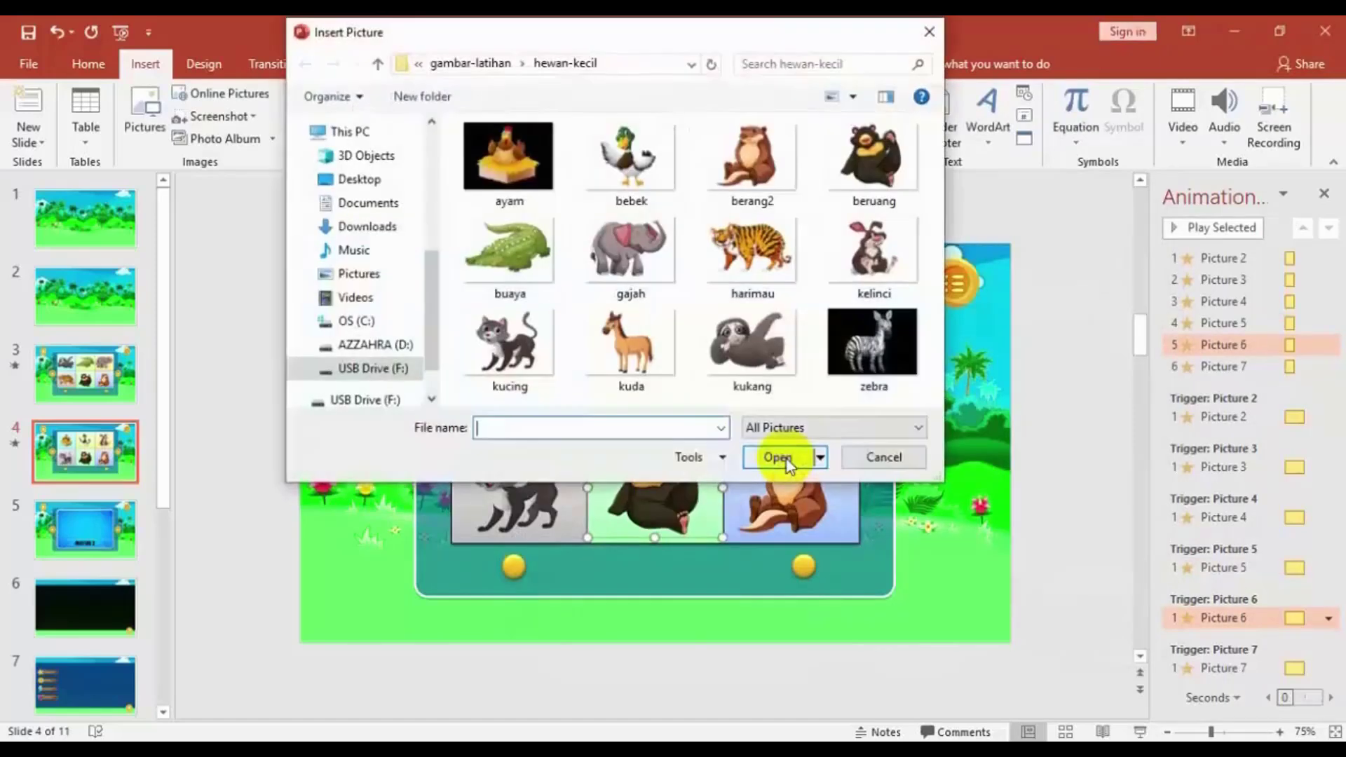
pyautogui.click(626, 361)
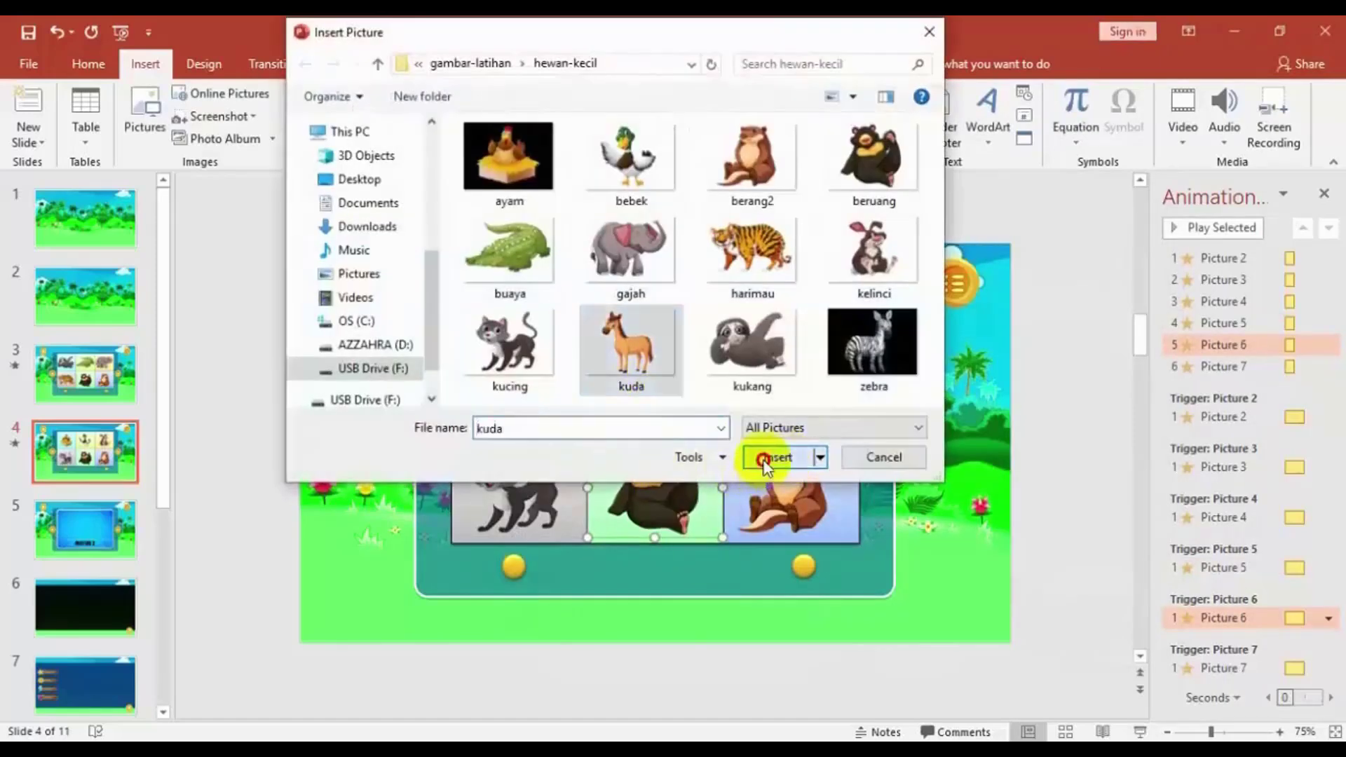
pyautogui.click(775, 456)
# Step: Set the horse picture's click action to play the Kuda audio file
pyautogui.click(764, 110)
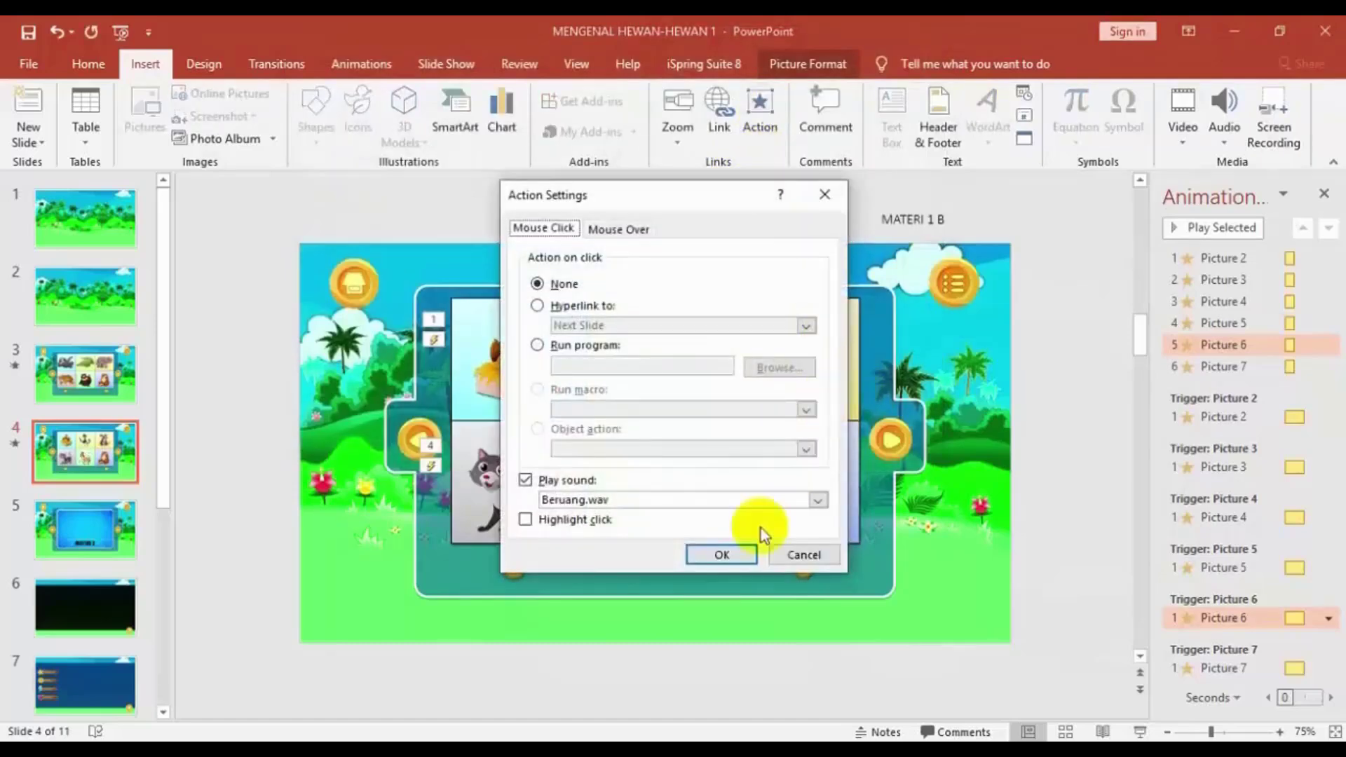
pyautogui.click(722, 506)
pyautogui.moveTo(819, 324); pyautogui.dragTo(819, 459)
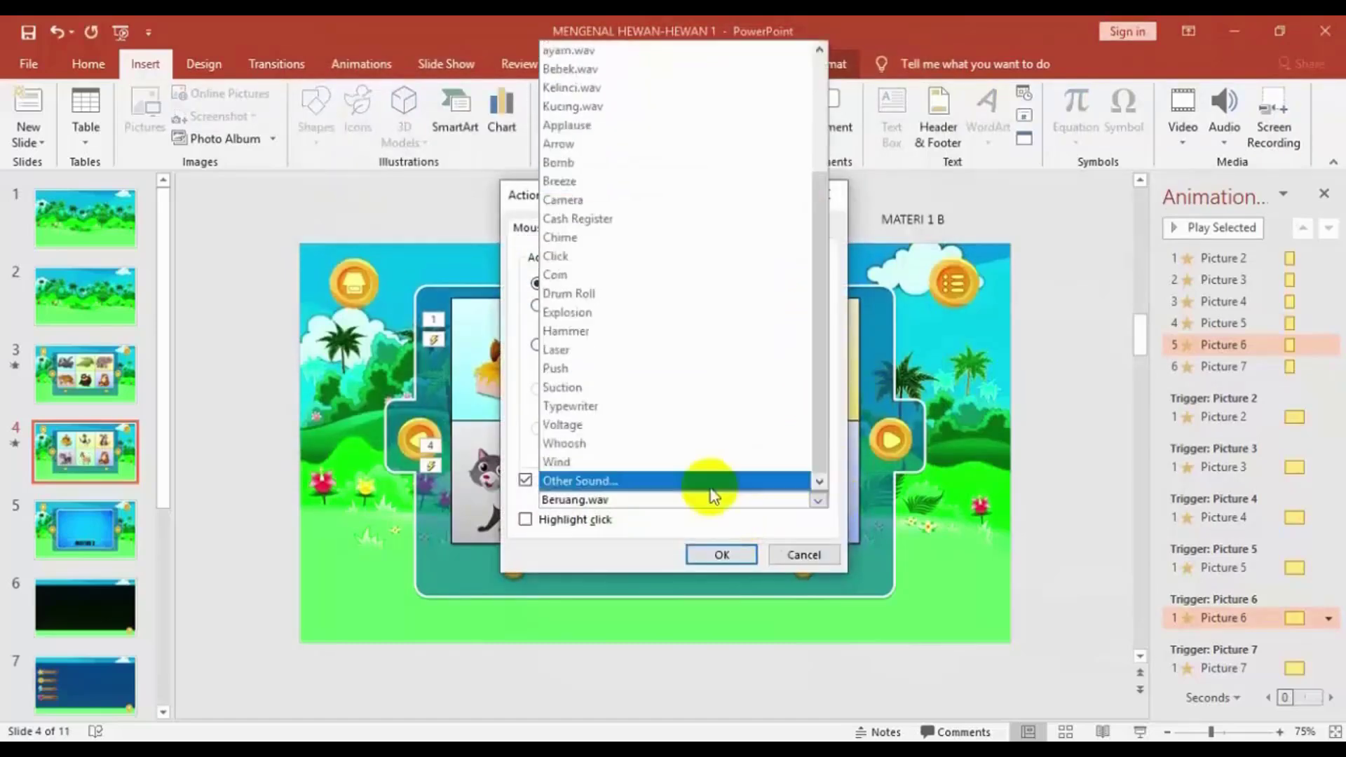
pyautogui.click(676, 486)
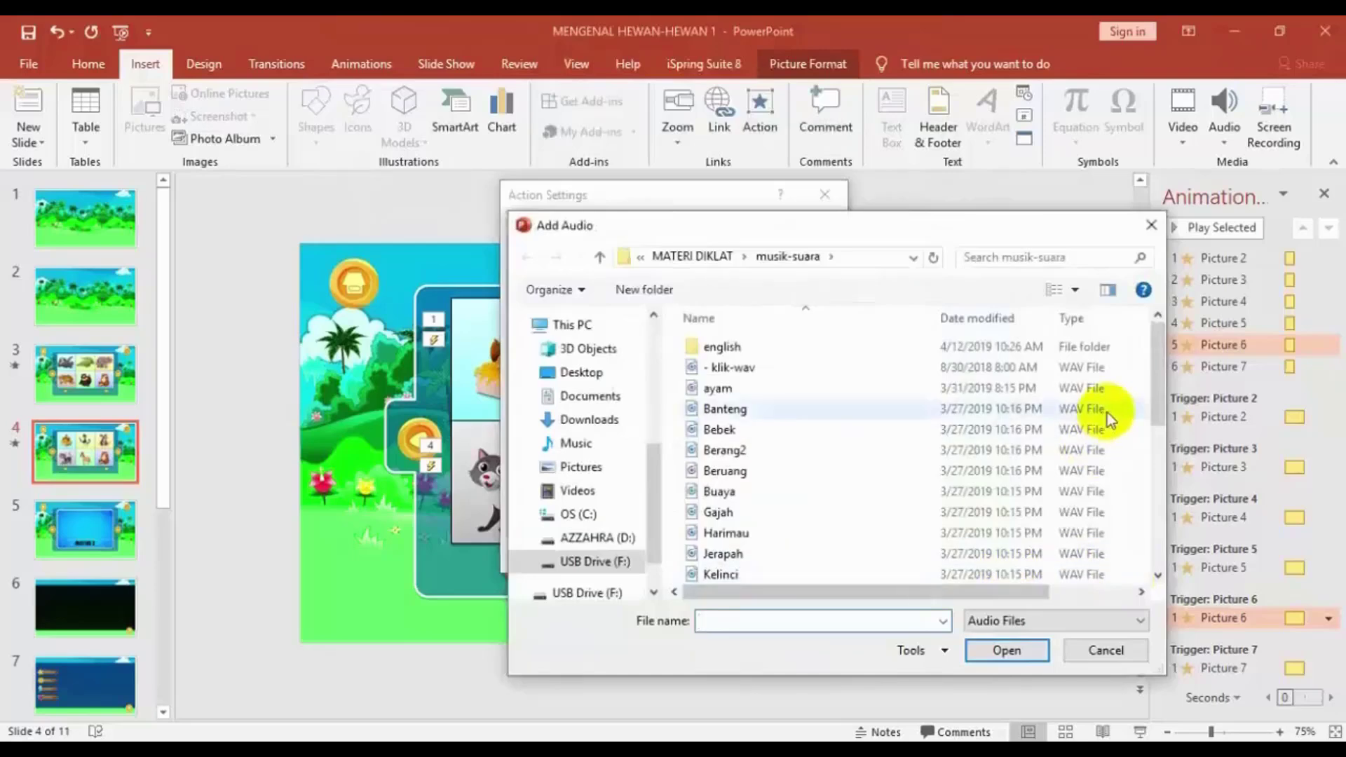
pyautogui.moveTo(1158, 406); pyautogui.dragTo(1158, 455)
pyautogui.click(775, 483)
pyautogui.click(1004, 649)
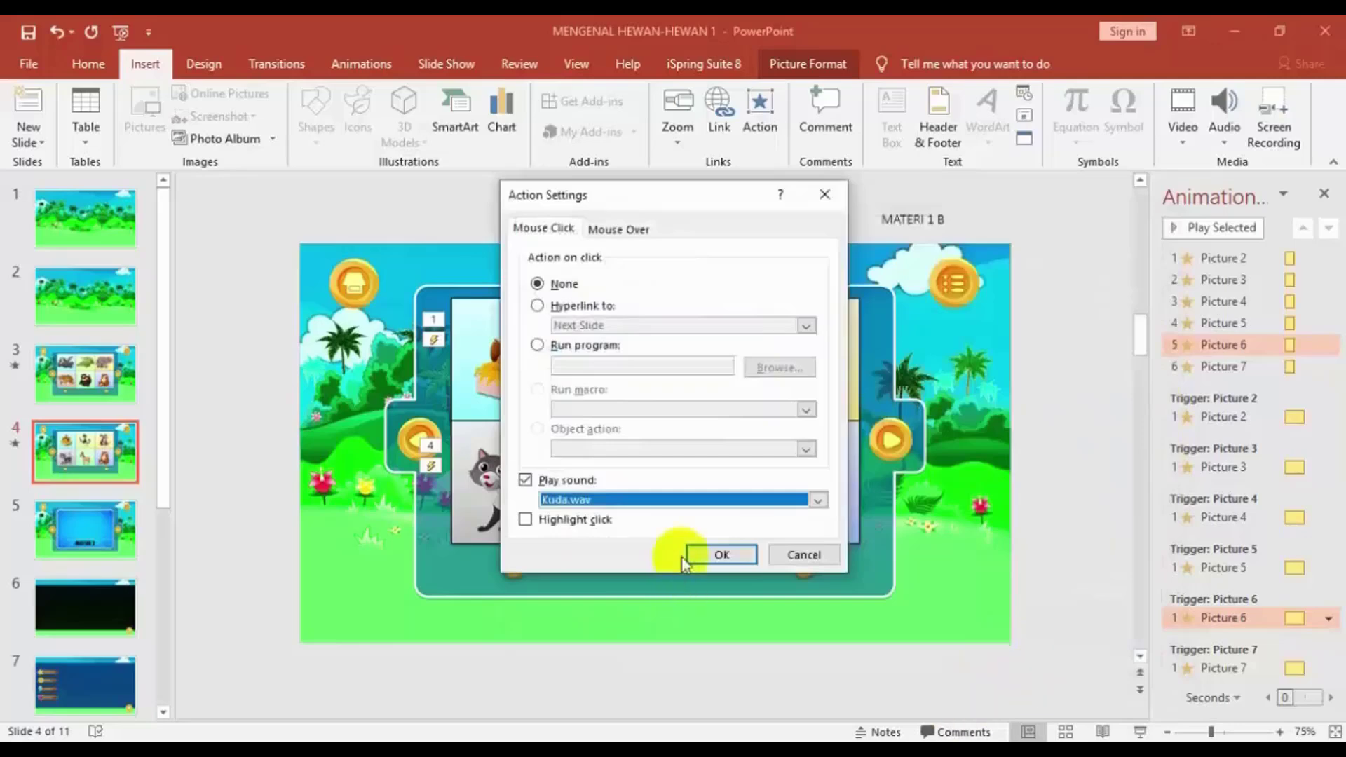
pyautogui.click(722, 555)
# Step: Replace the otter picture in the last cell of the grid's second row with the zebra image file
pyautogui.click(792, 487)
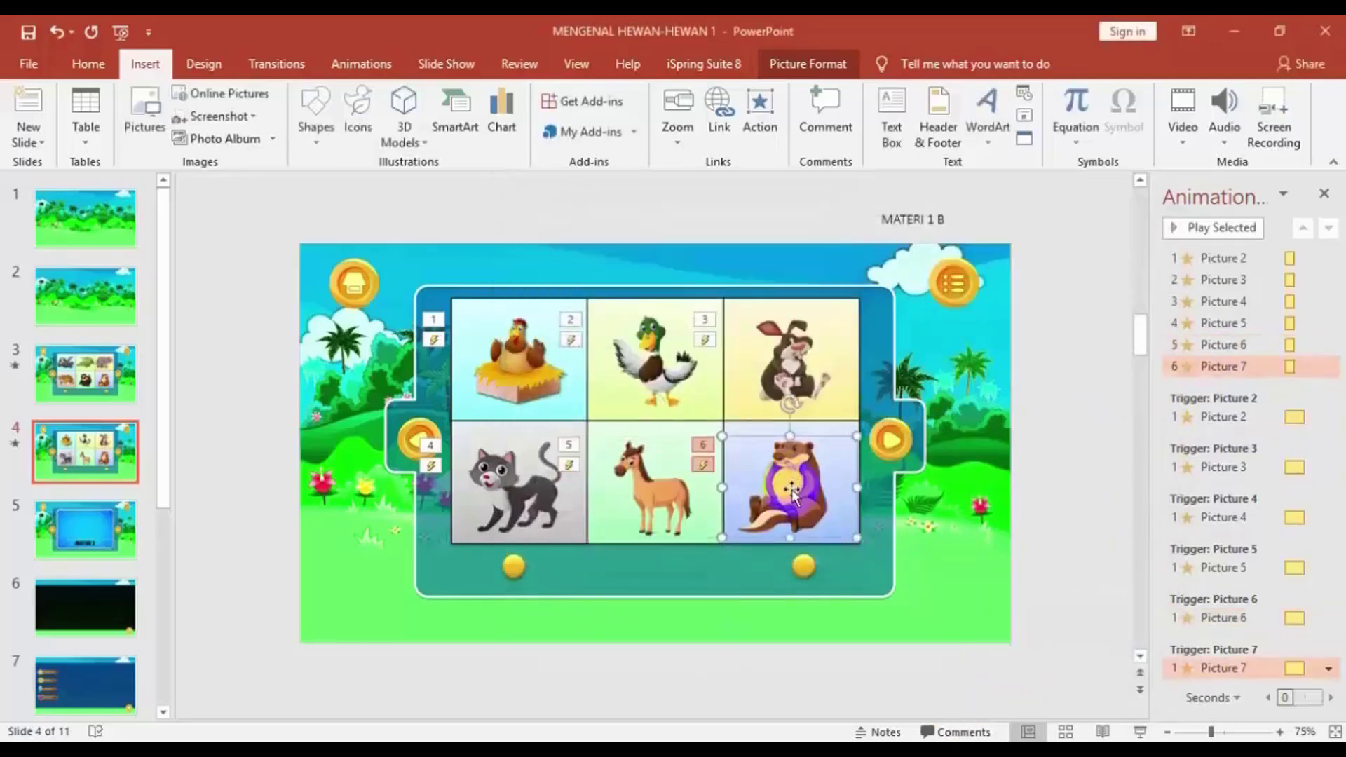
pyautogui.click(762, 119)
pyautogui.click(811, 201)
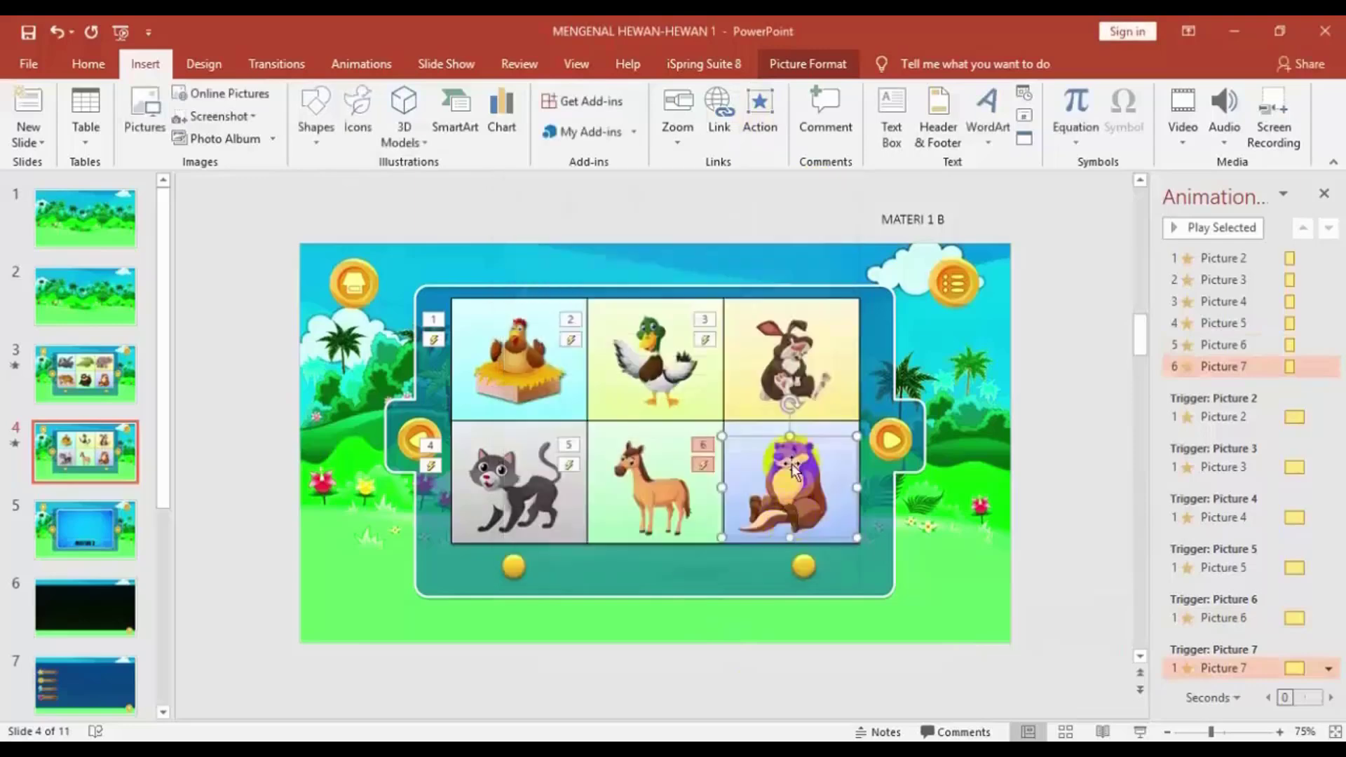
pyautogui.rightClick(789, 486)
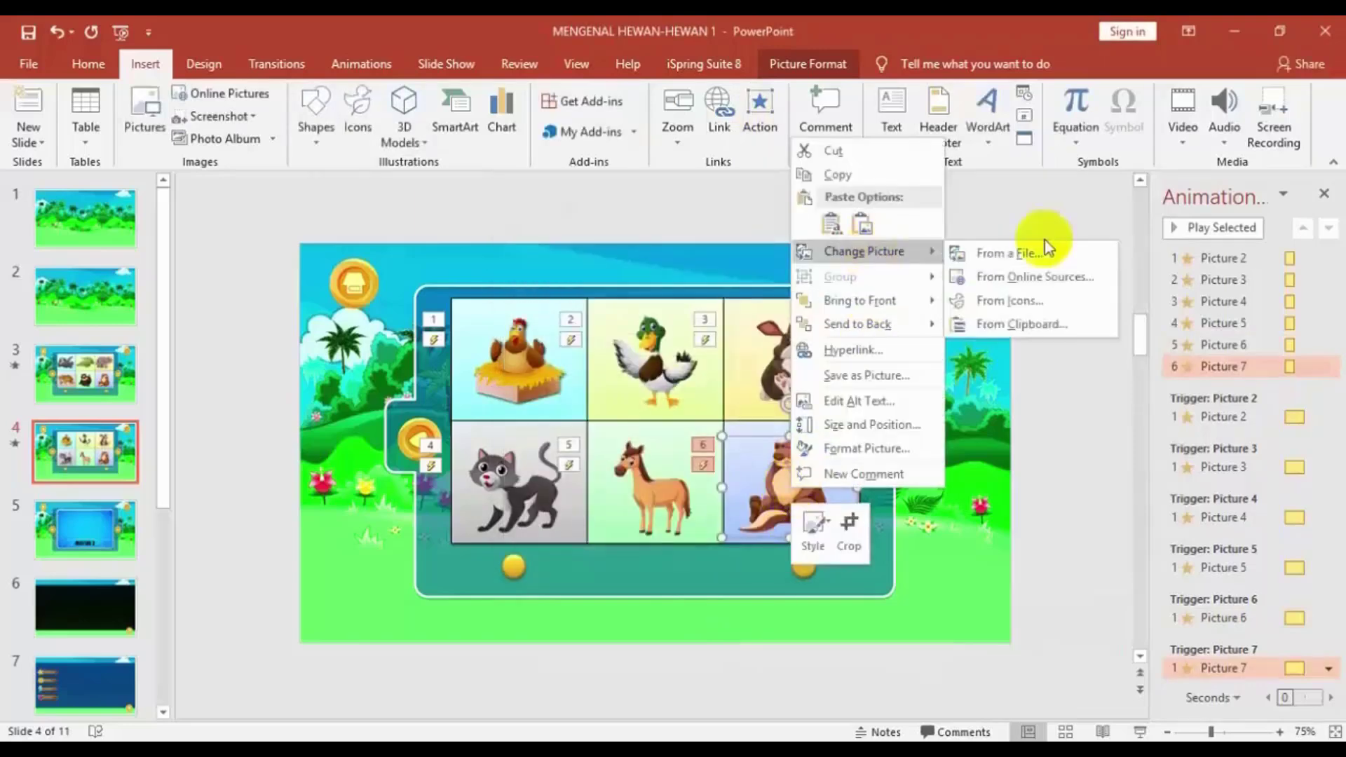
pyautogui.click(1029, 254)
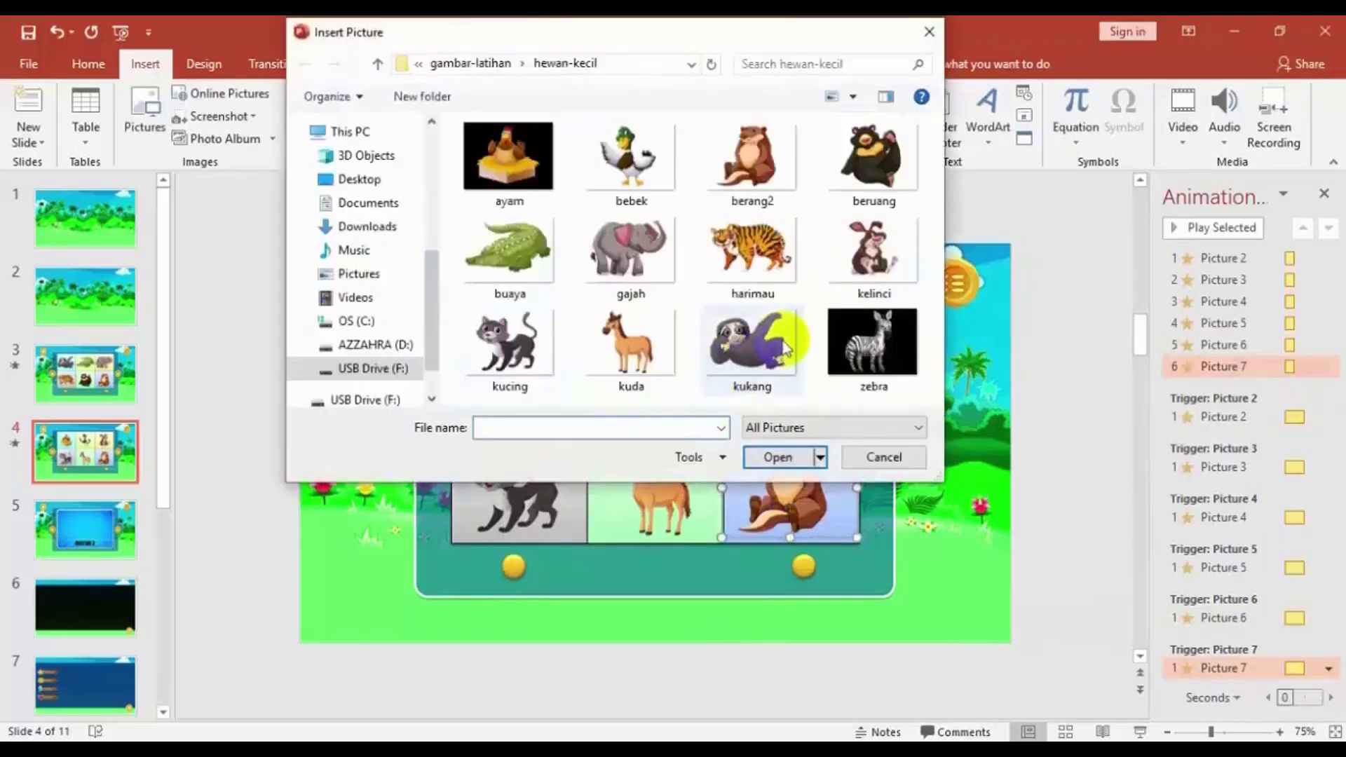
pyautogui.click(887, 344)
pyautogui.click(772, 459)
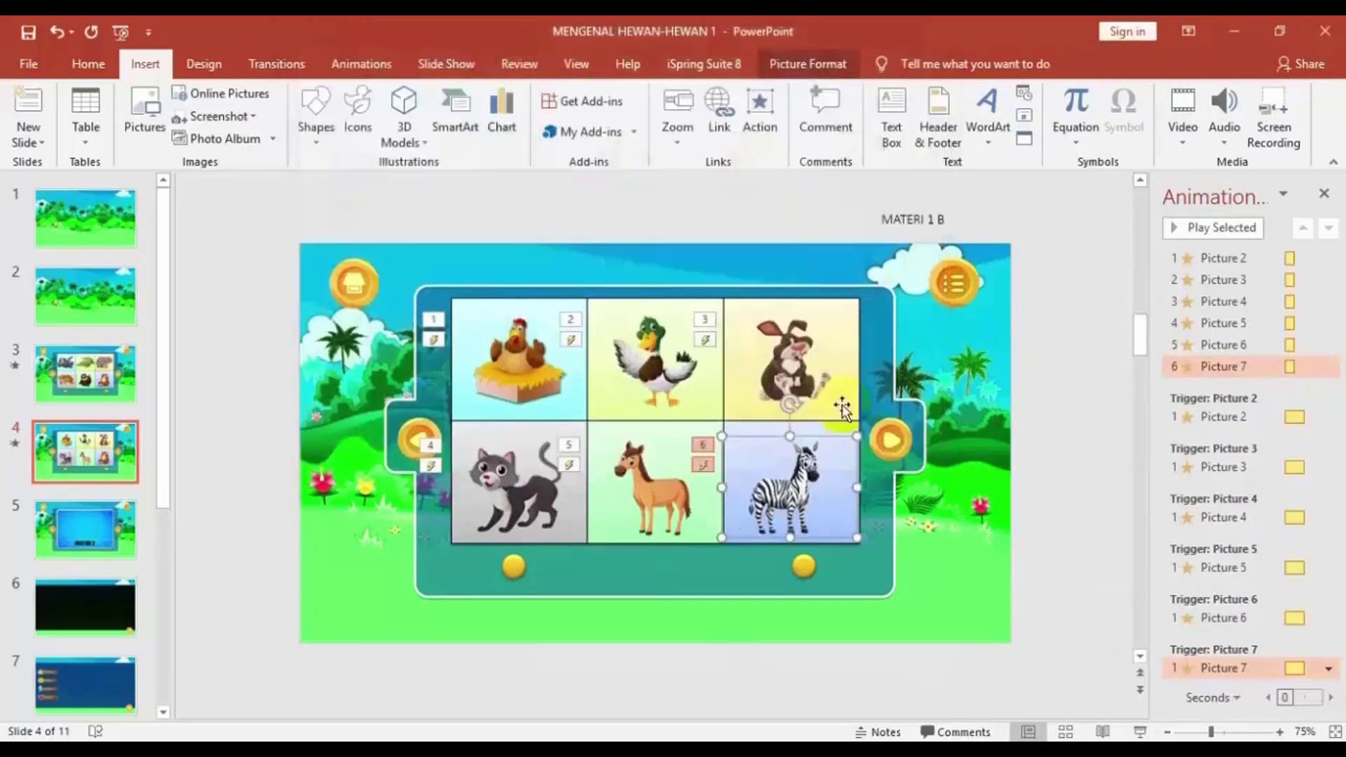
# Step: Try to set the zebra picture's click action to play the Jerapah audio file
pyautogui.click(761, 104)
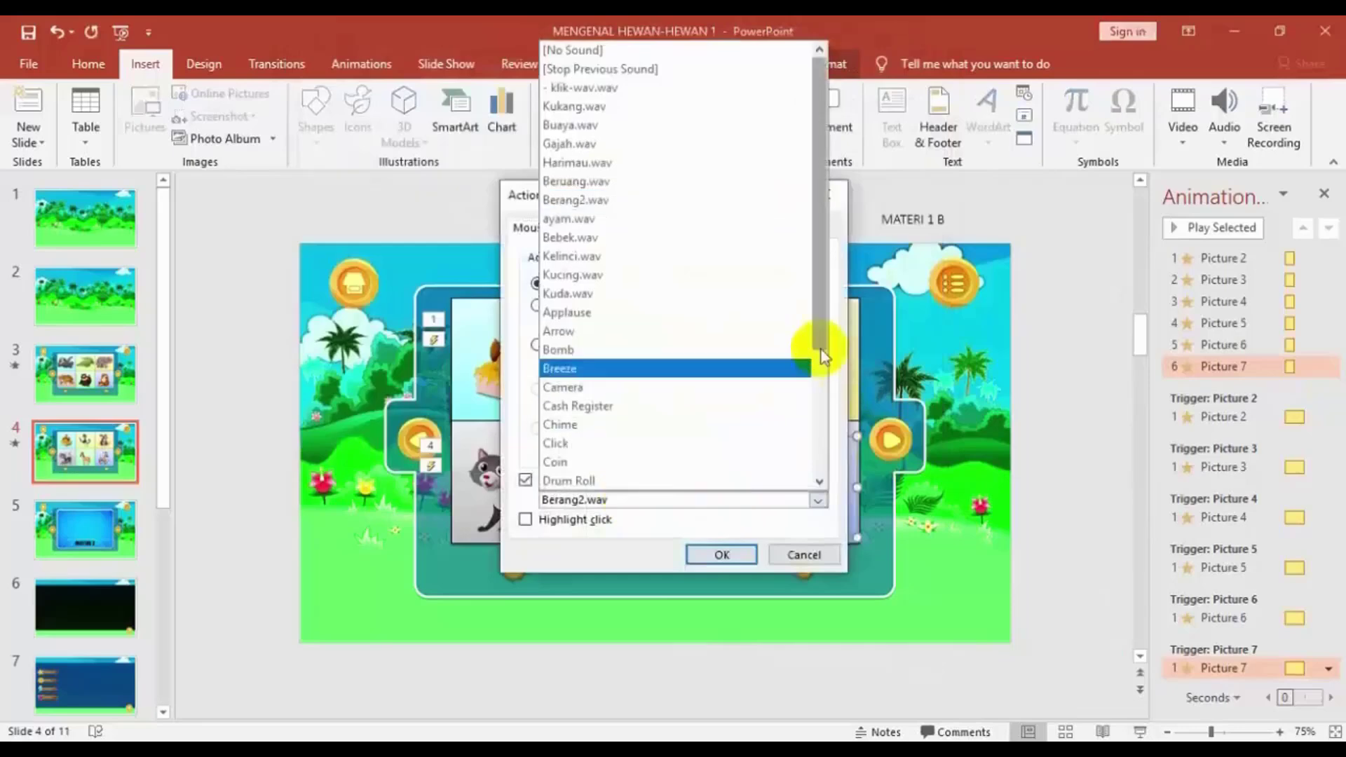
pyautogui.moveTo(819, 340); pyautogui.dragTo(825, 474)
pyautogui.click(623, 479)
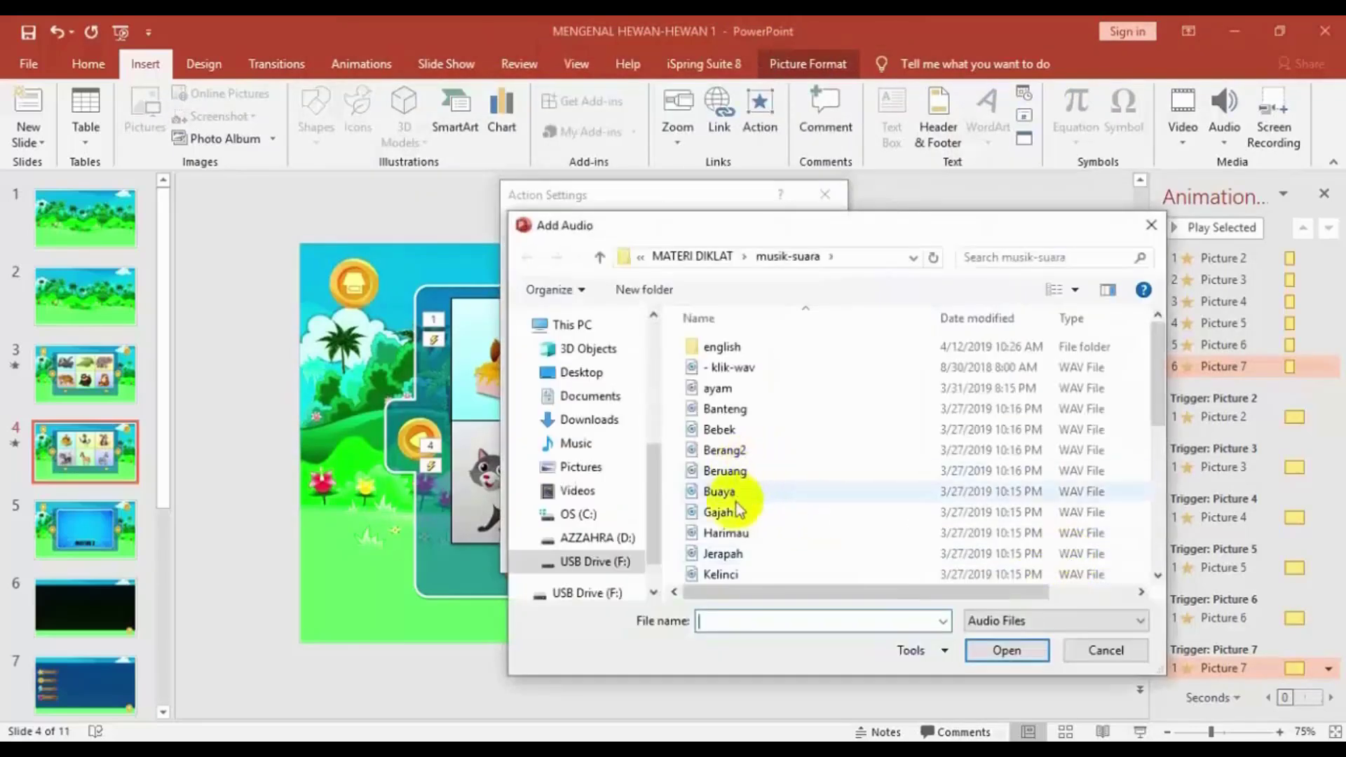
pyautogui.click(722, 553)
pyautogui.click(999, 651)
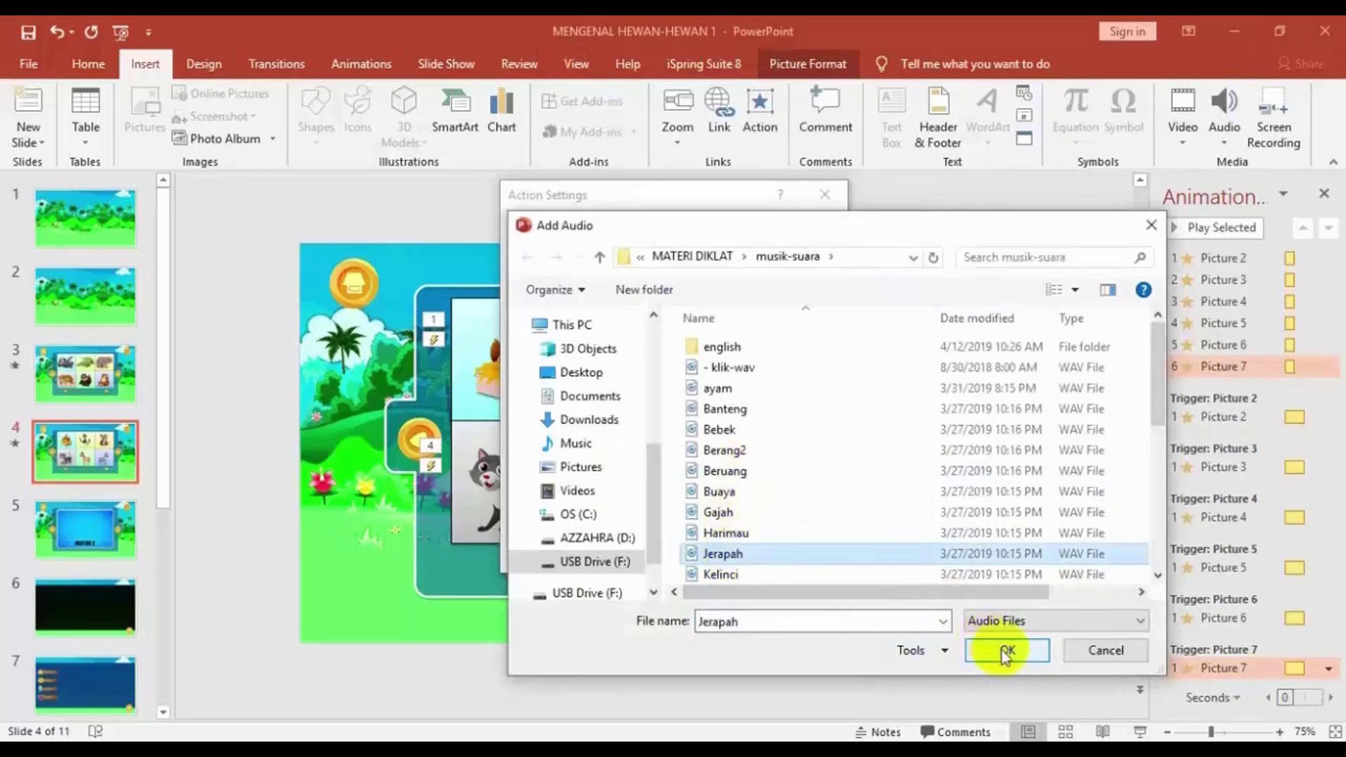
# Step: Try to load the Zebra audio file as the zebra picture's click sound, and cancel the file selection
pyautogui.scroll(-2, 809, 537)
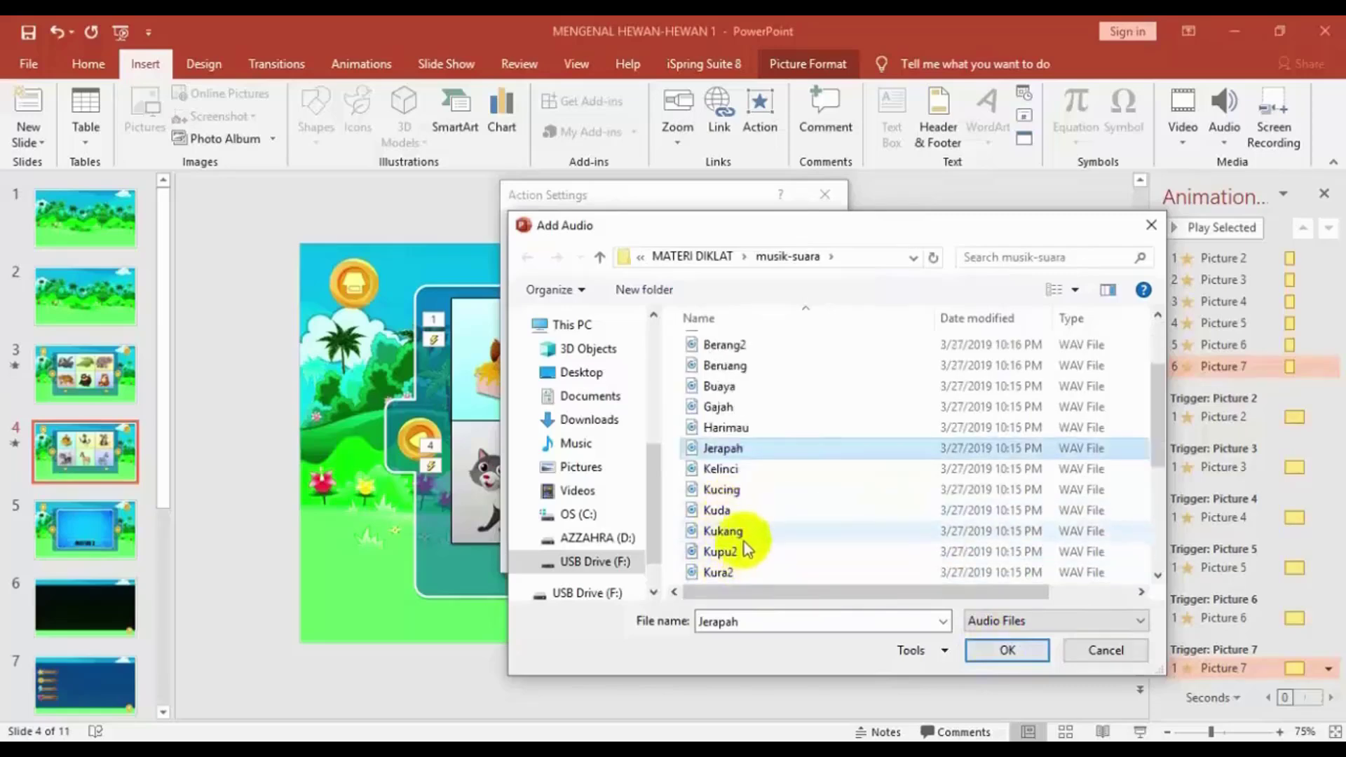
pyautogui.scroll(-2, 743, 530)
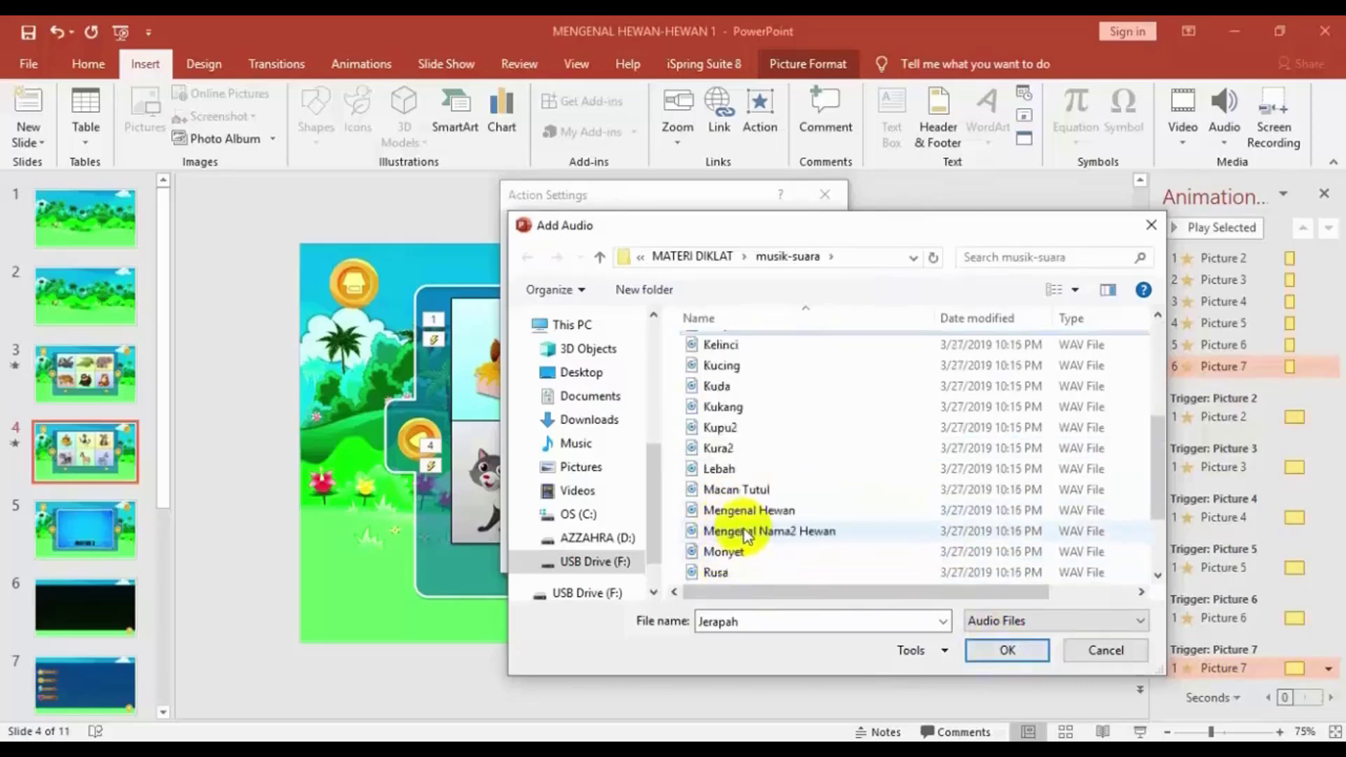
pyautogui.scroll(-2, 743, 533)
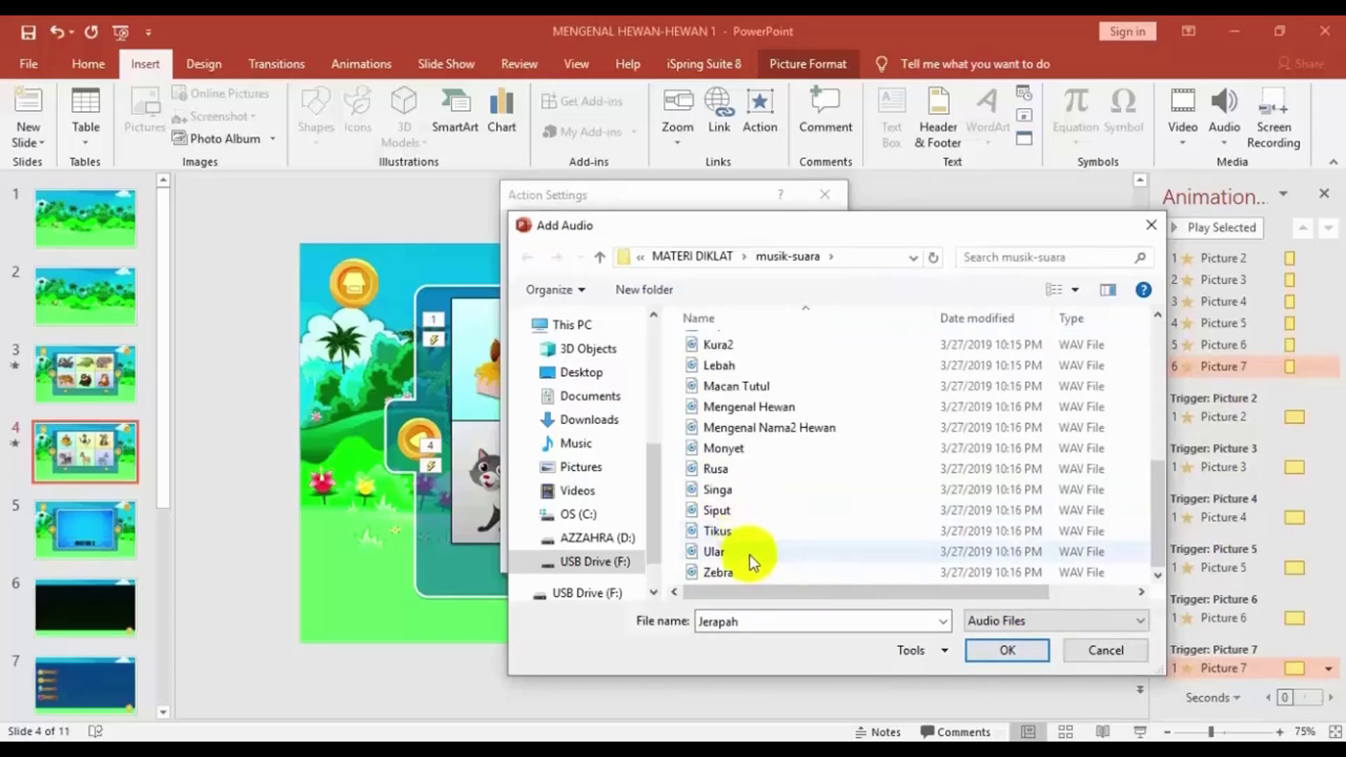
pyautogui.click(722, 572)
pyautogui.click(984, 650)
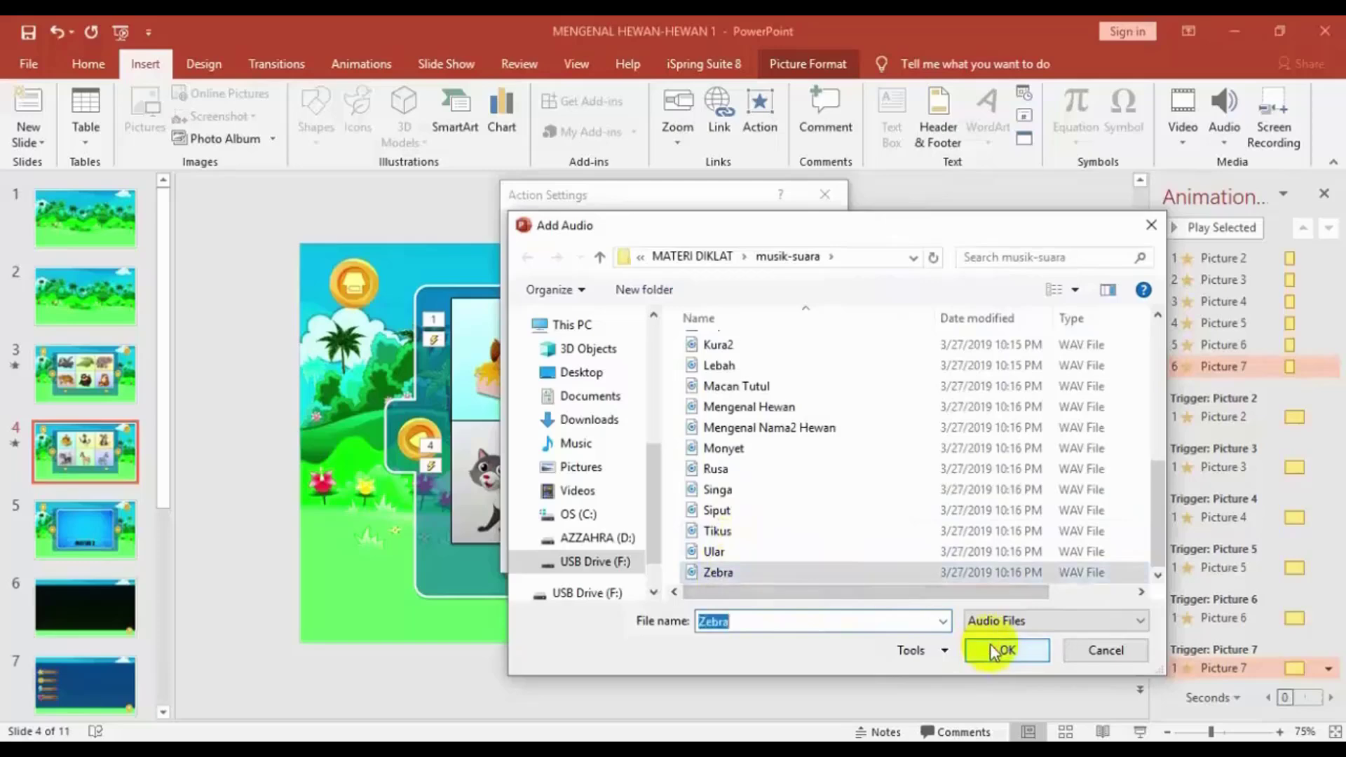
pyautogui.moveTo(756, 223); pyautogui.dragTo(826, 286)
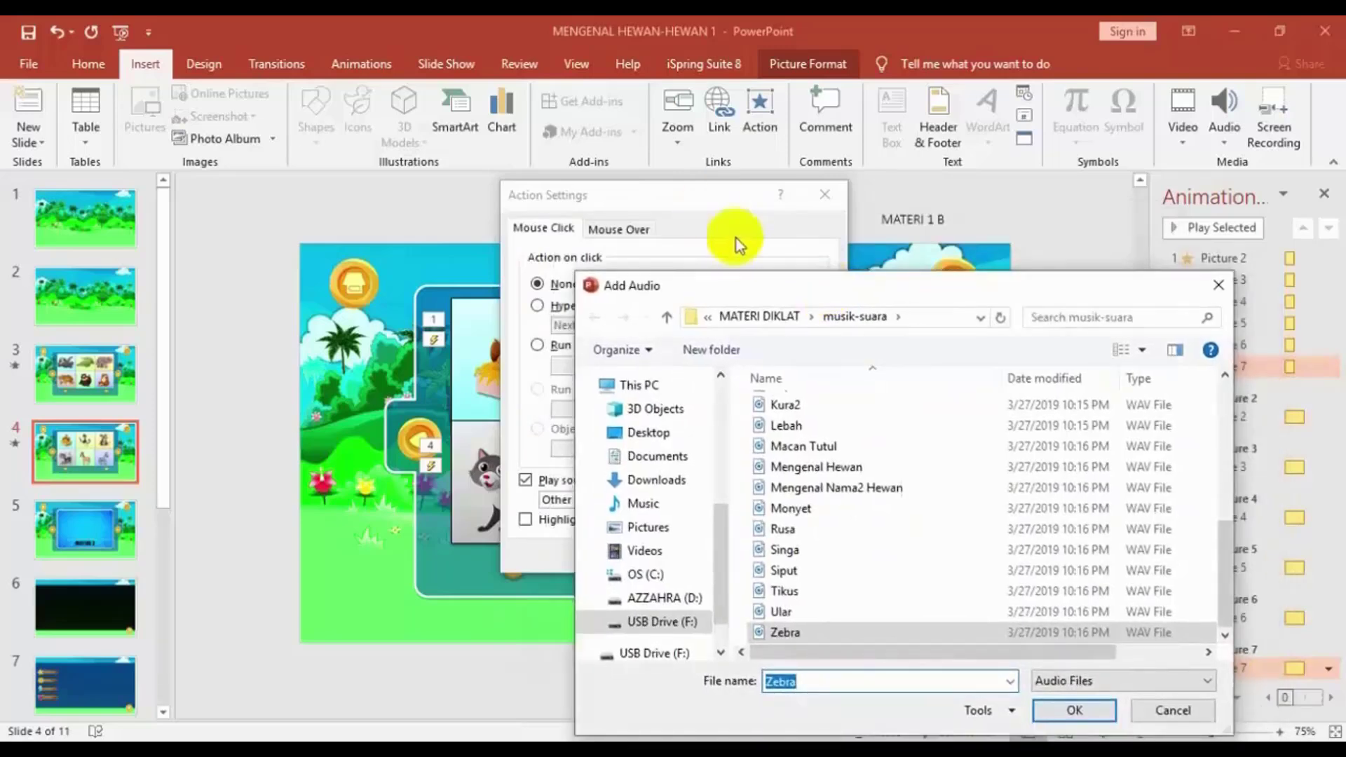
pyautogui.click(1167, 707)
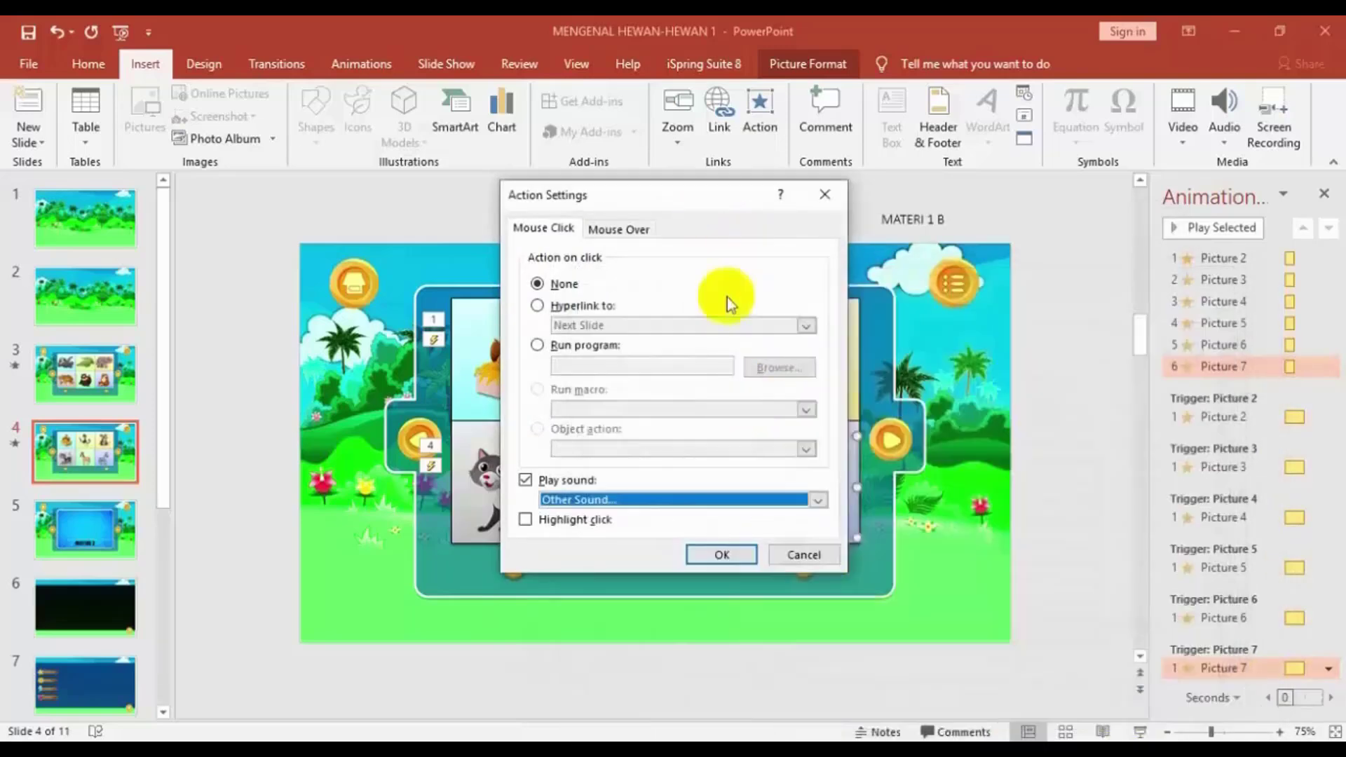
pyautogui.click(756, 500)
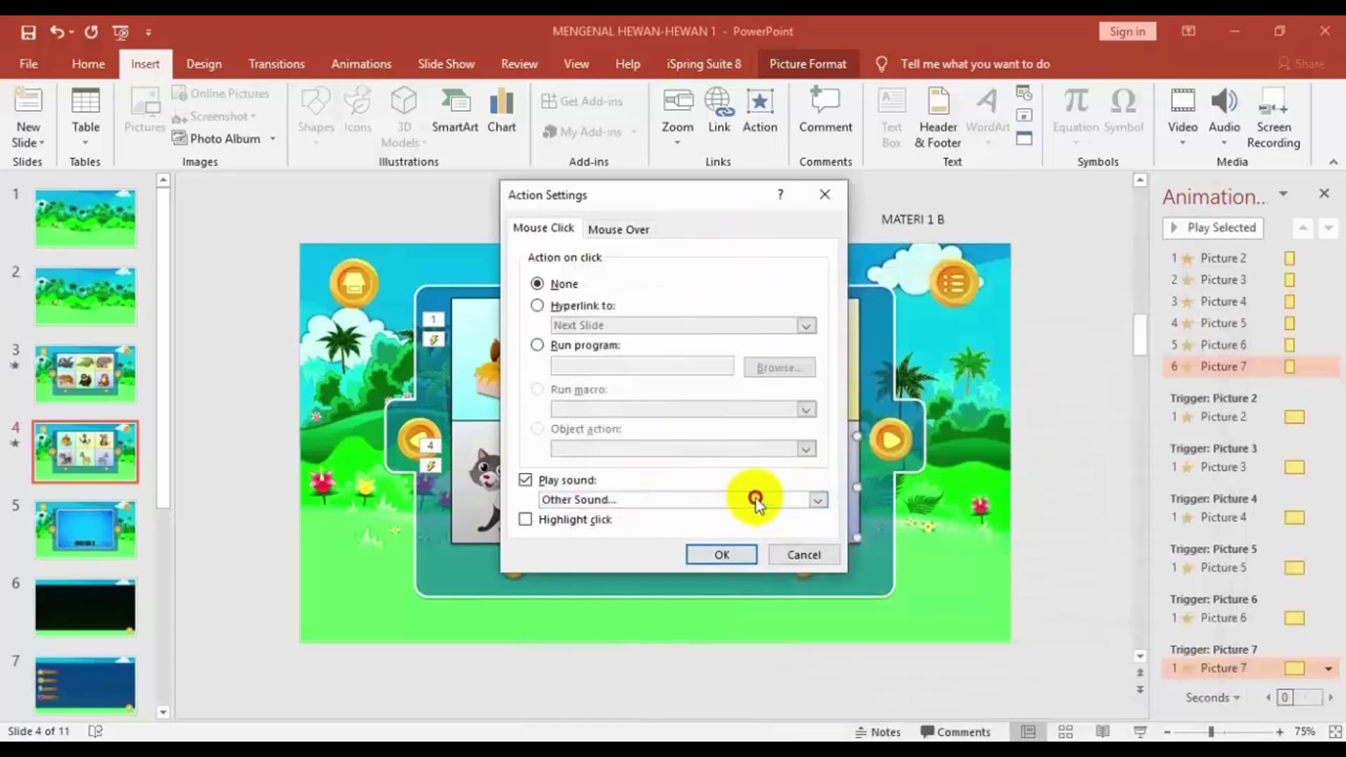
pyautogui.click(587, 481)
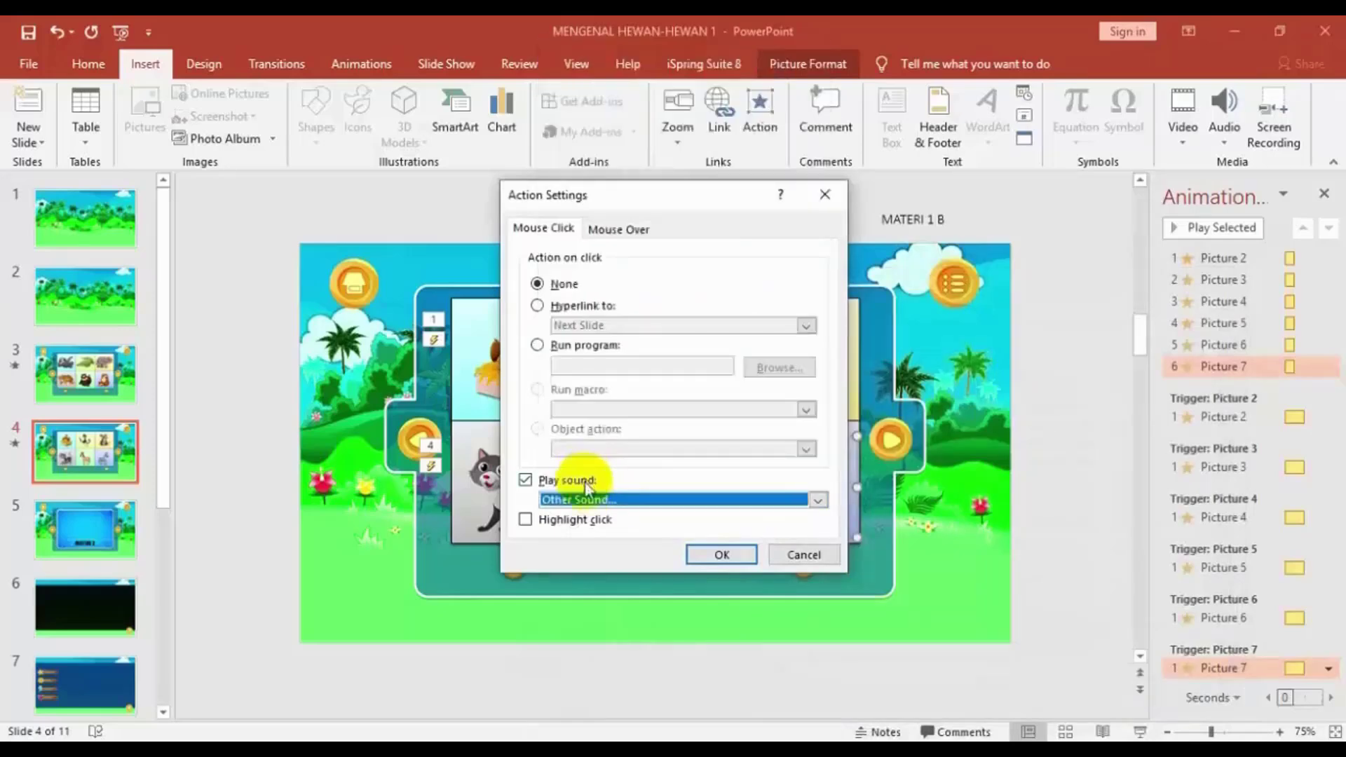
pyautogui.click(600, 500)
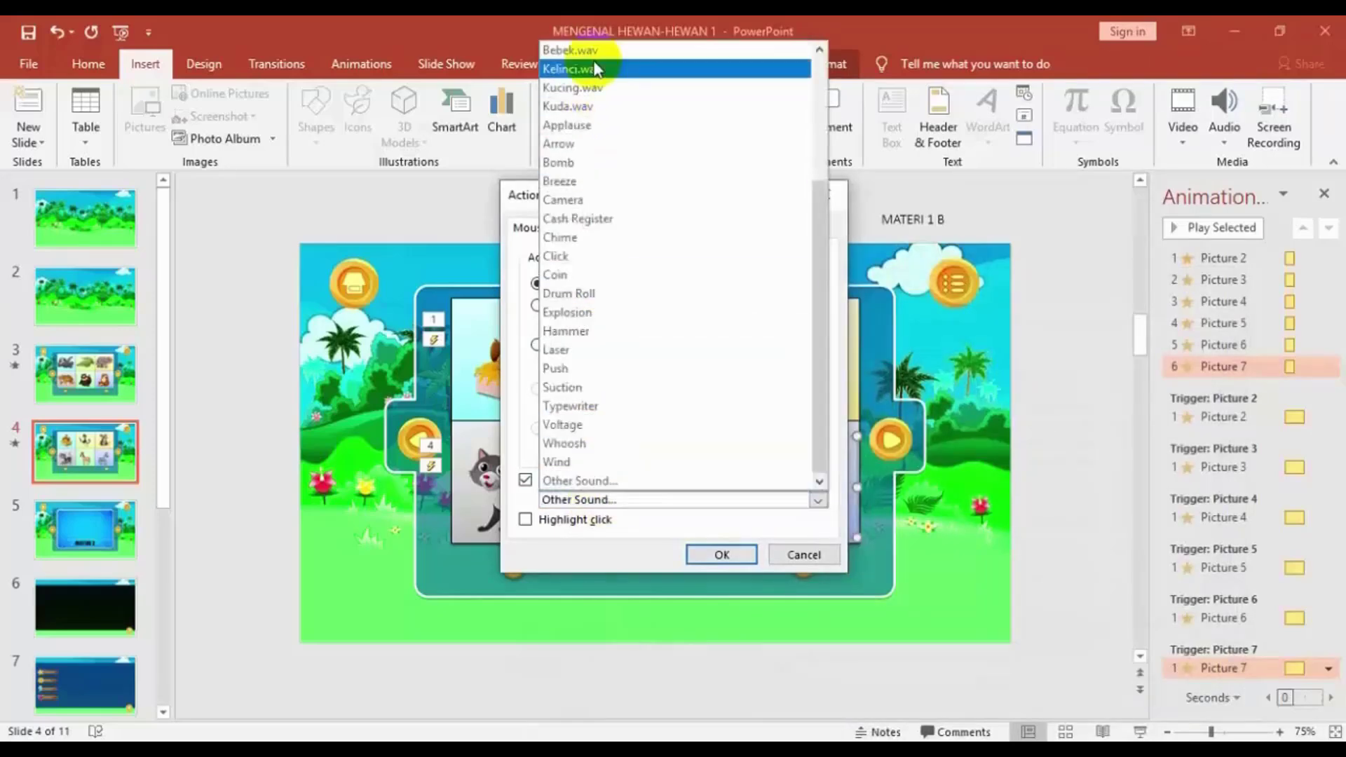
pyautogui.scroll(3, 644, 354)
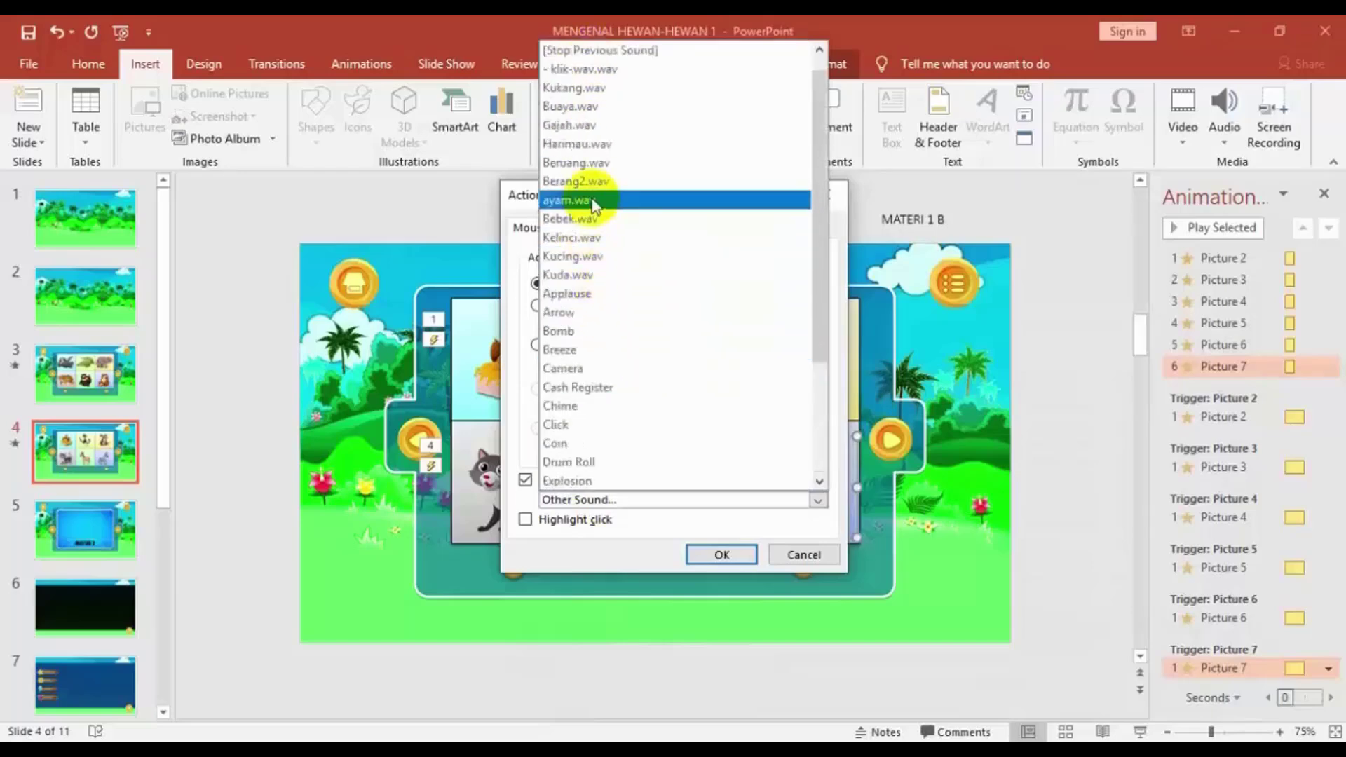
pyautogui.scroll(1, 591, 364)
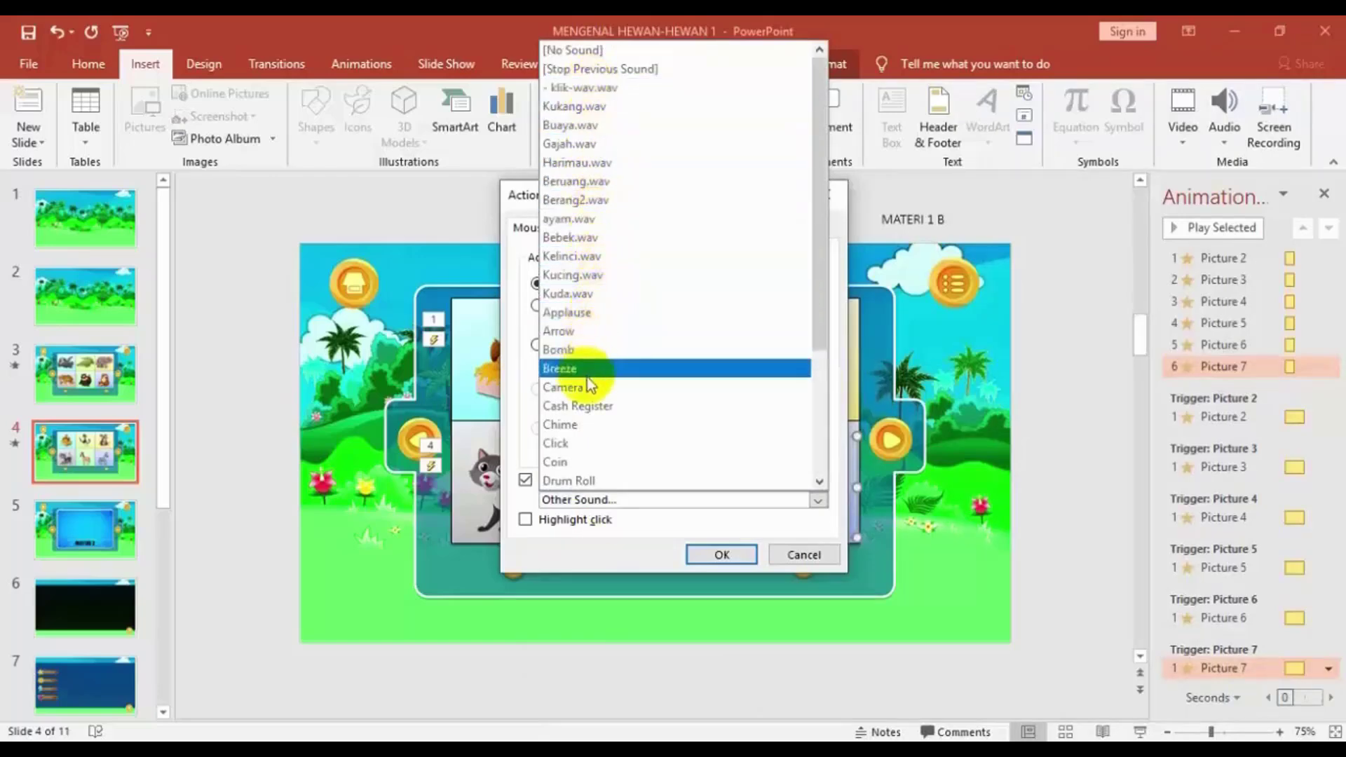
pyautogui.click(805, 556)
pyautogui.click(786, 551)
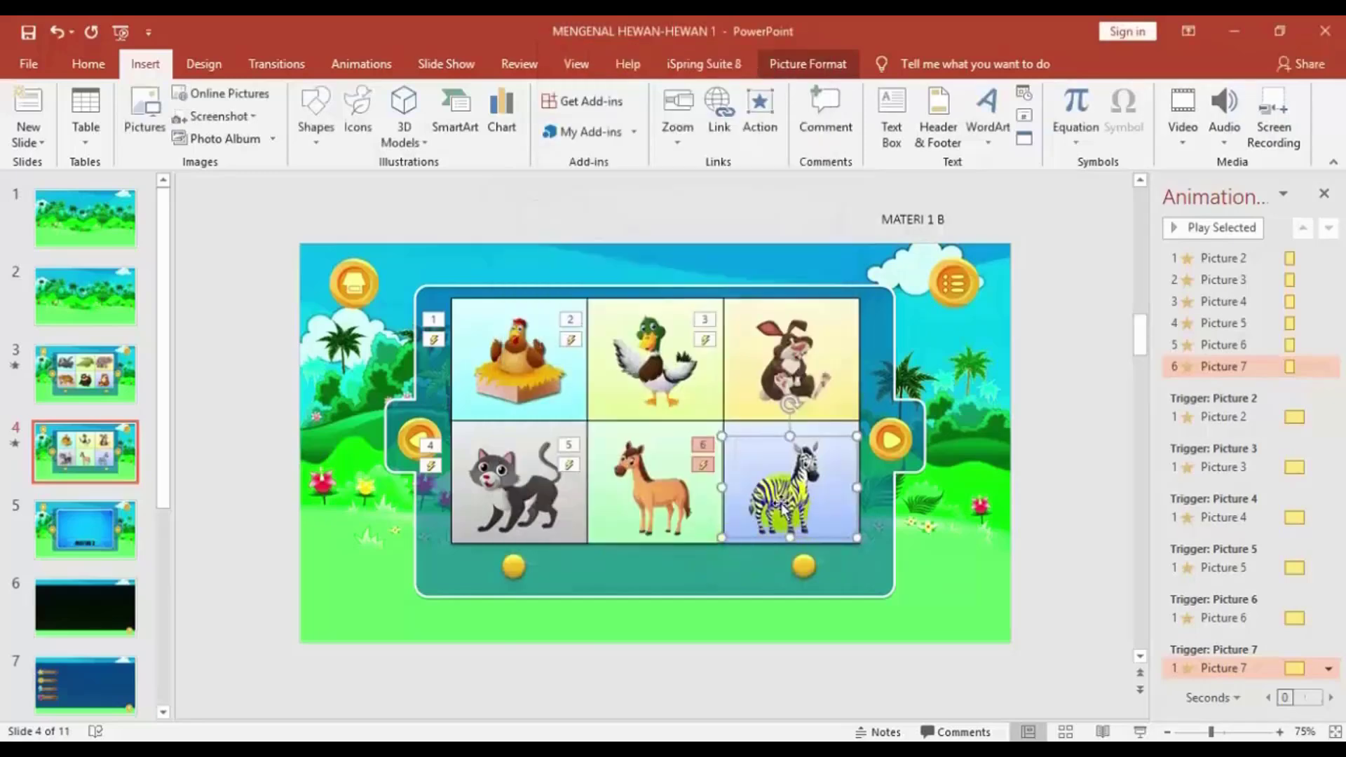
# Step: Set the zebra picture's click action to play the Zebra audio file
pyautogui.click(751, 106)
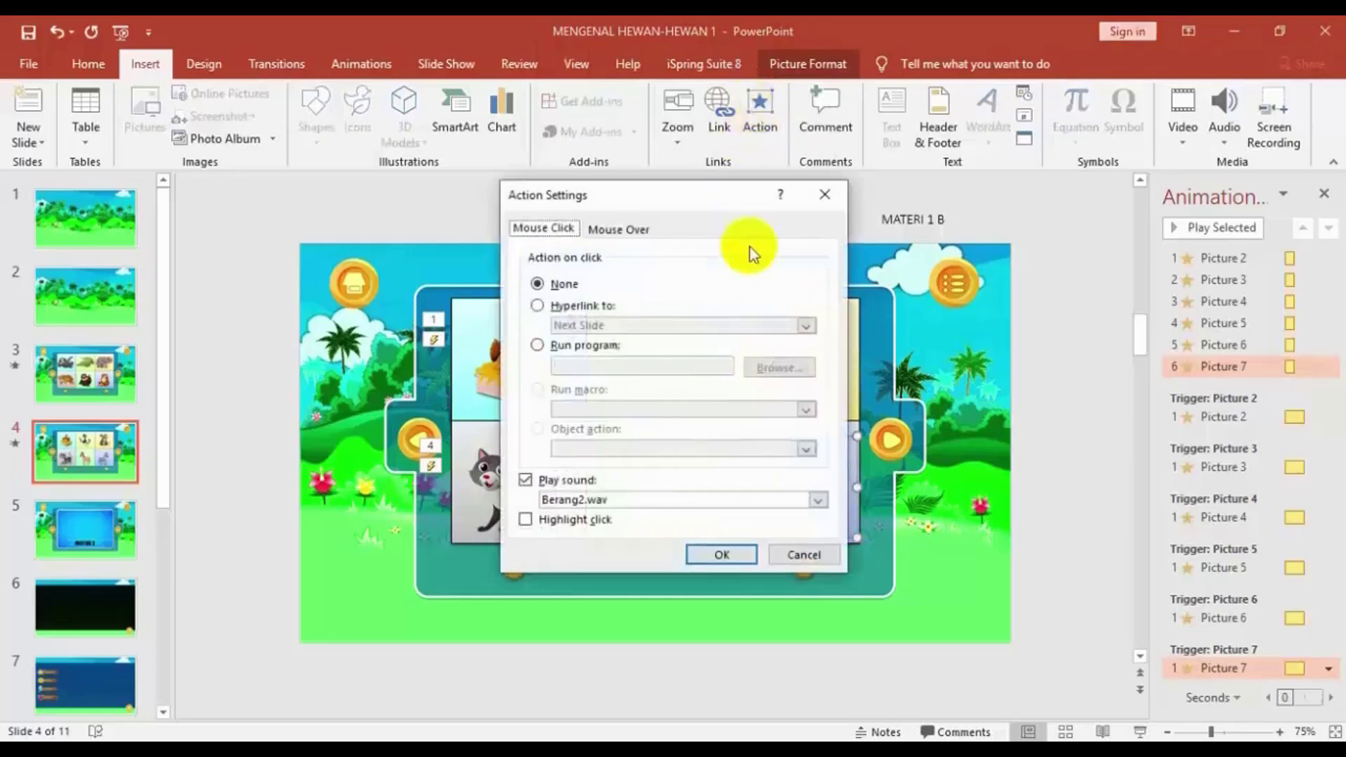
pyautogui.click(634, 501)
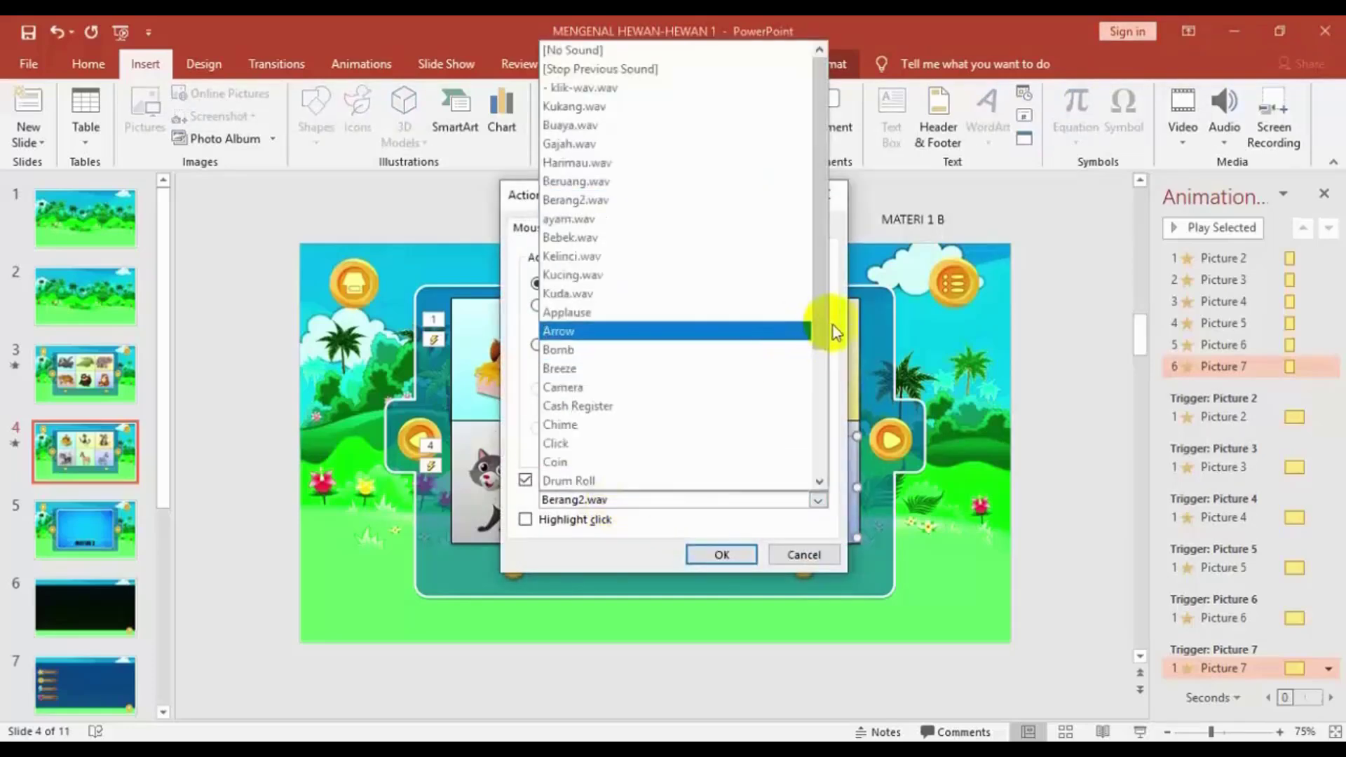
pyautogui.moveTo(819, 330); pyautogui.dragTo(817, 483)
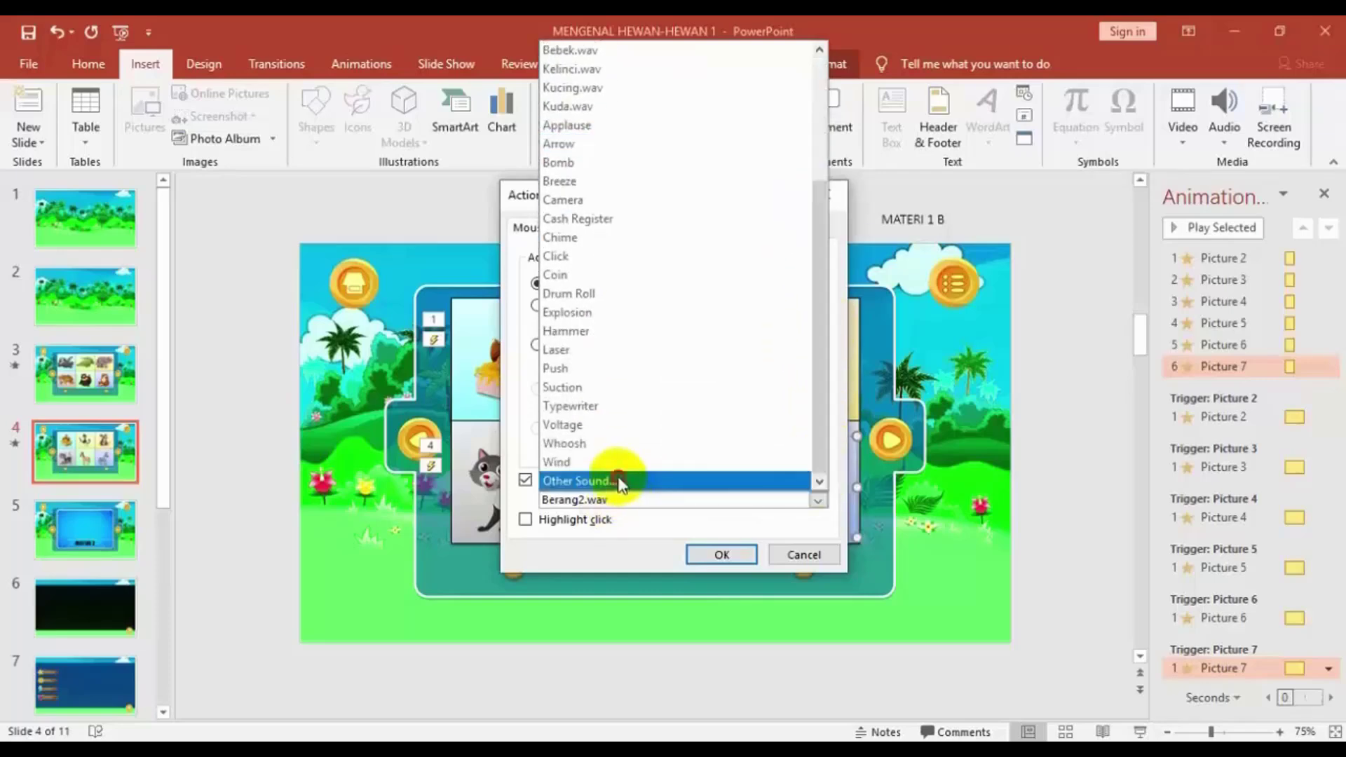
pyautogui.click(620, 482)
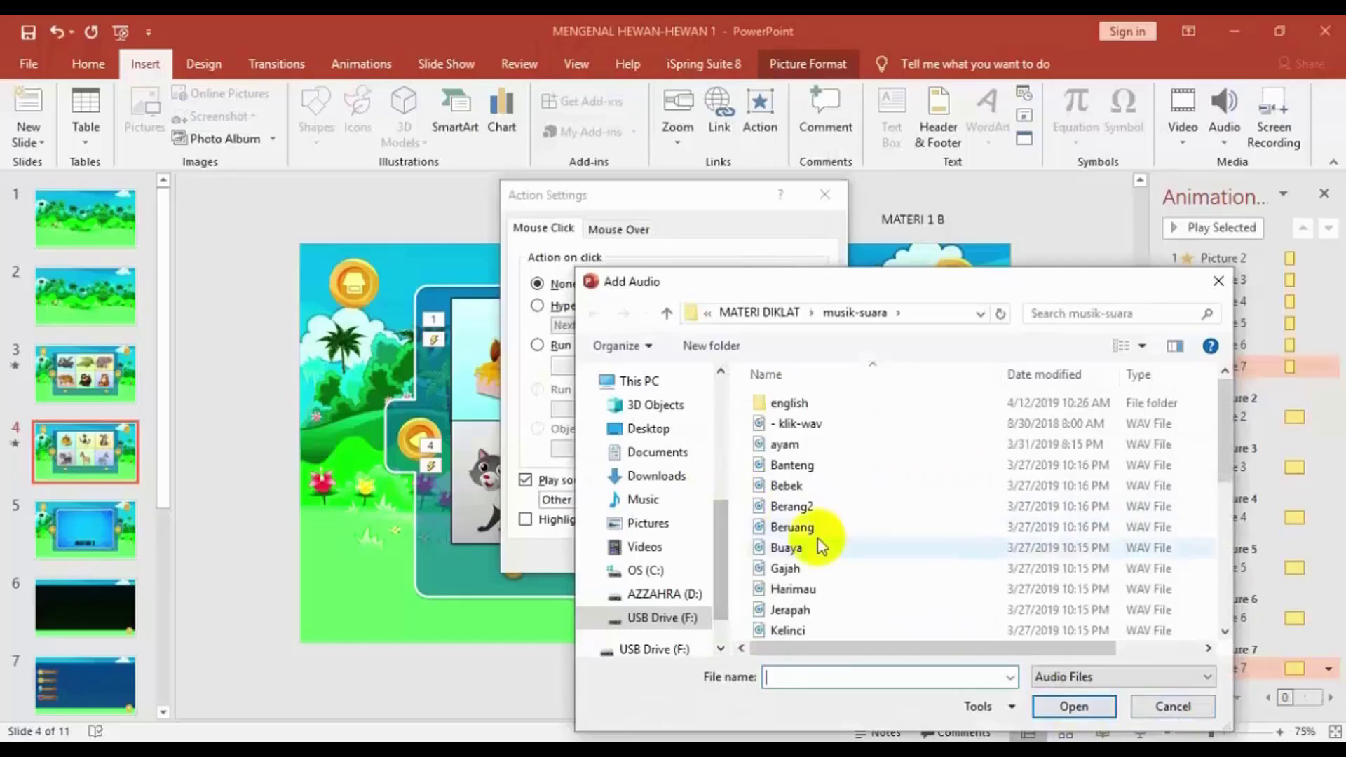
pyautogui.scroll(-2, 817, 554)
pyautogui.scroll(-2, 807, 599)
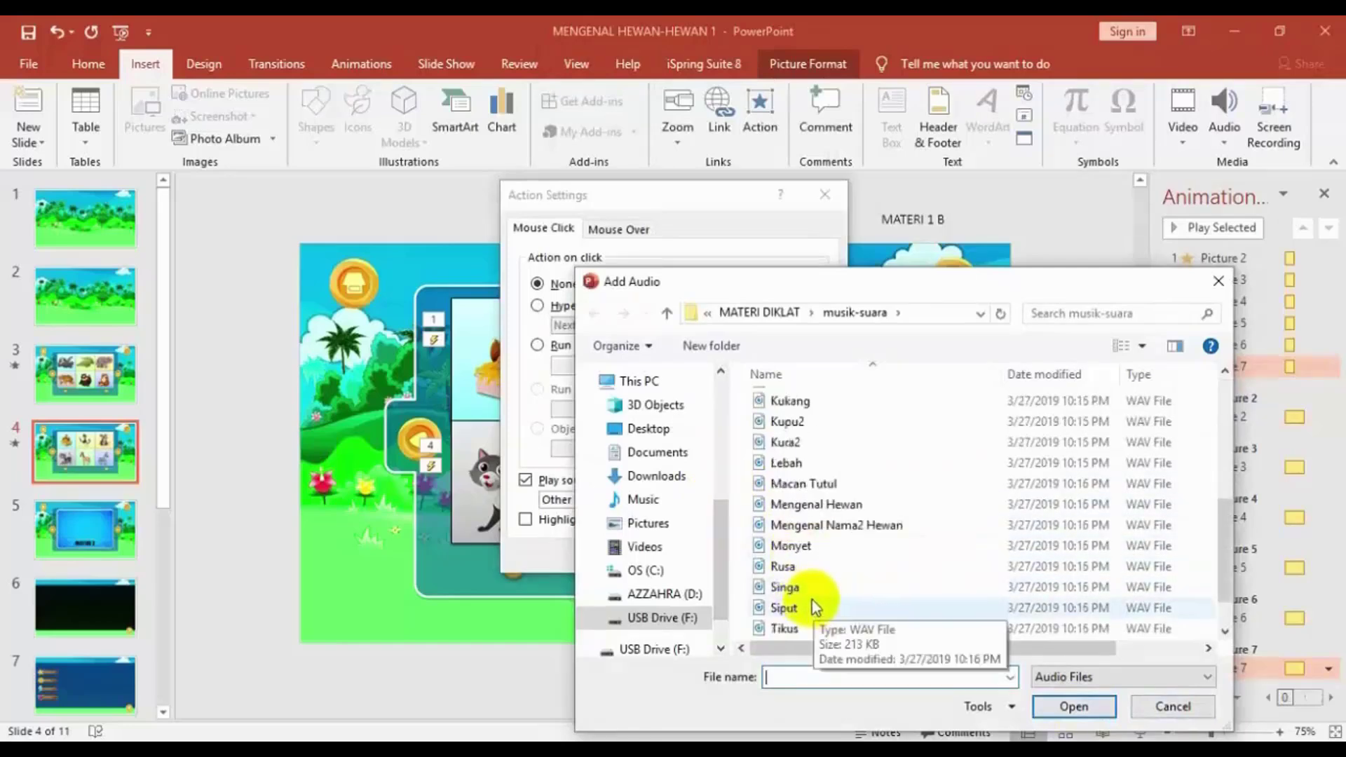
pyautogui.scroll(-1, 812, 600)
pyautogui.click(786, 629)
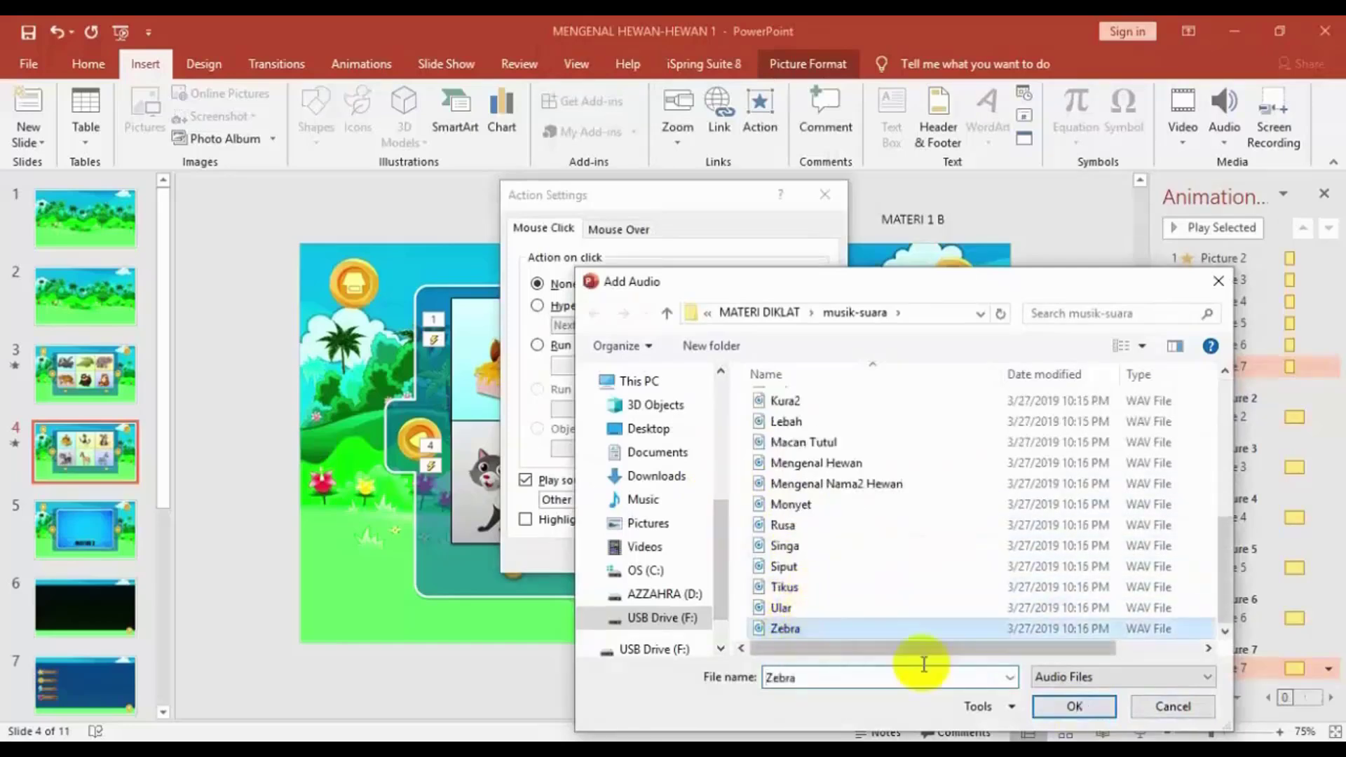
pyautogui.click(1056, 707)
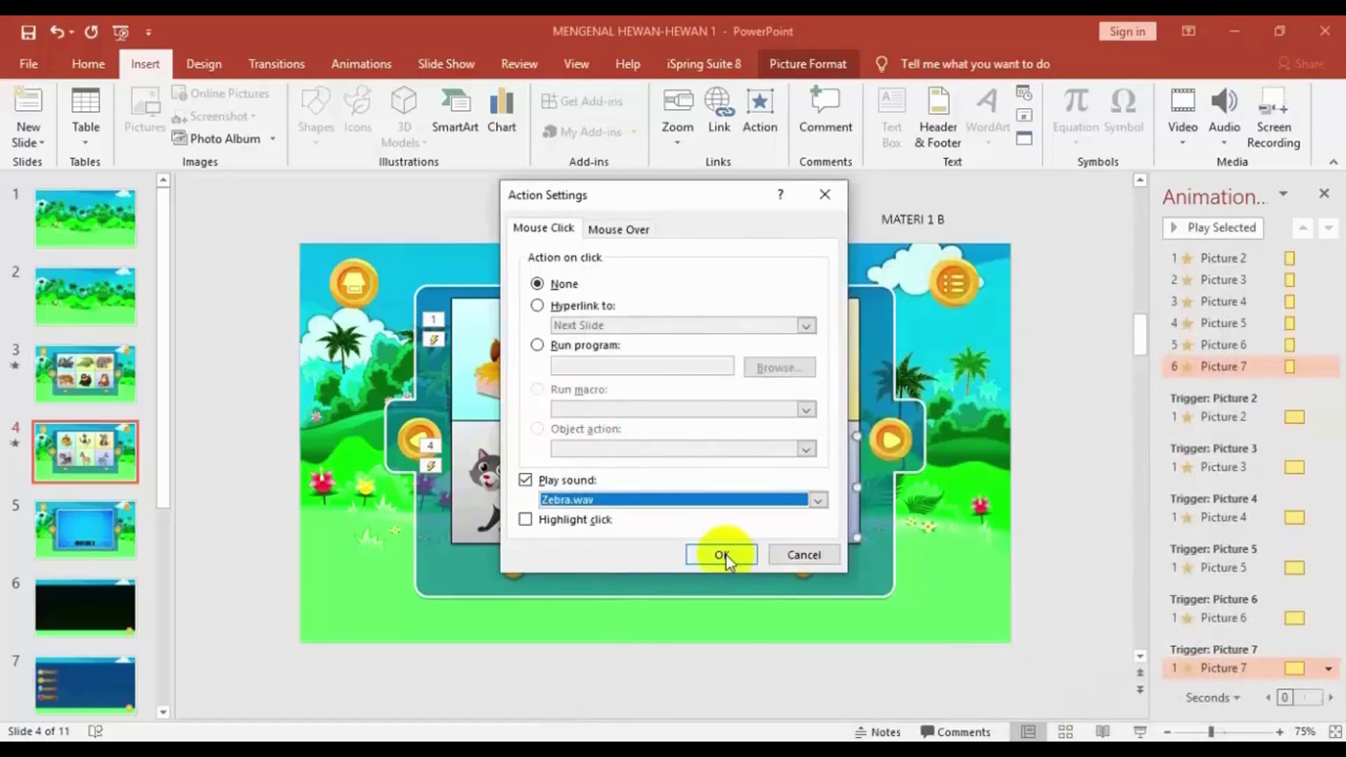
pyautogui.click(725, 554)
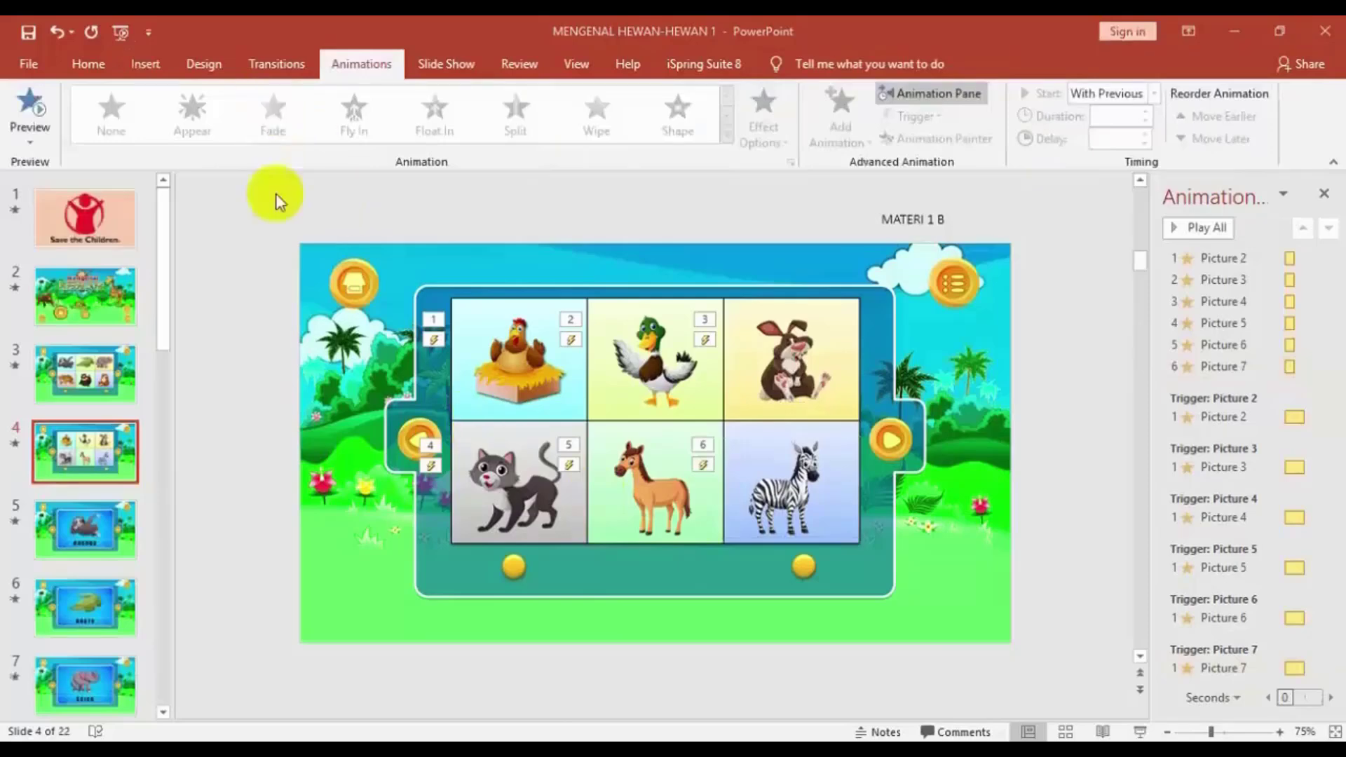
pyautogui.click(151, 67)
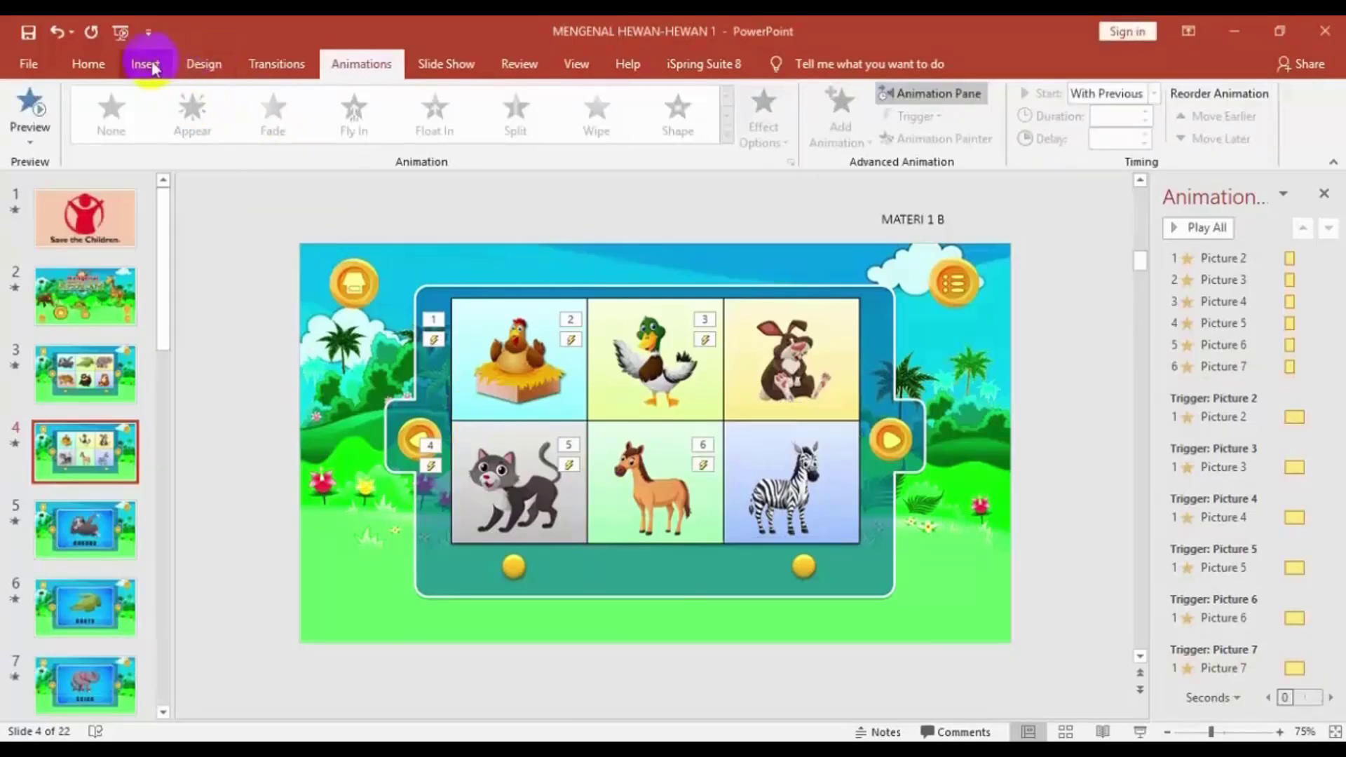
pyautogui.click(145, 63)
pyautogui.click(150, 114)
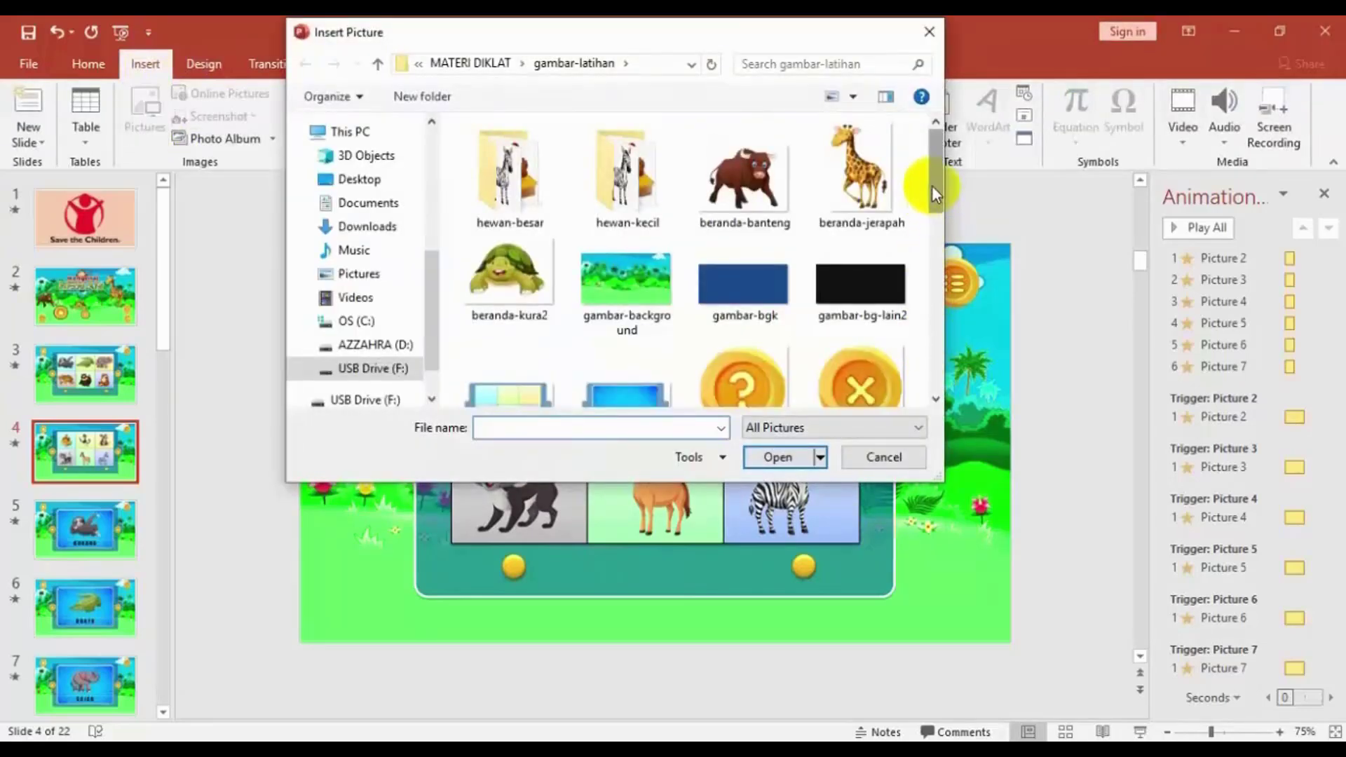
pyautogui.moveTo(932, 185); pyautogui.dragTo(919, 280)
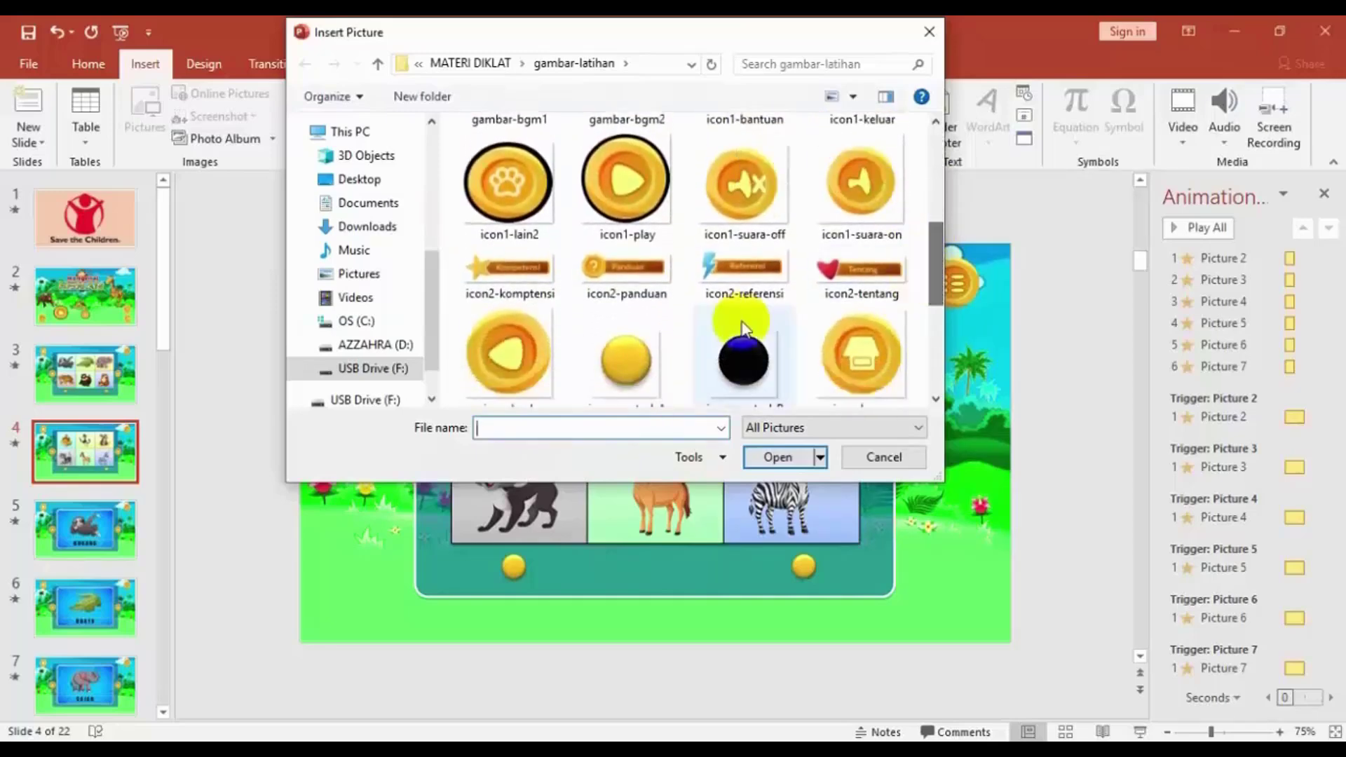
pyautogui.click(729, 351)
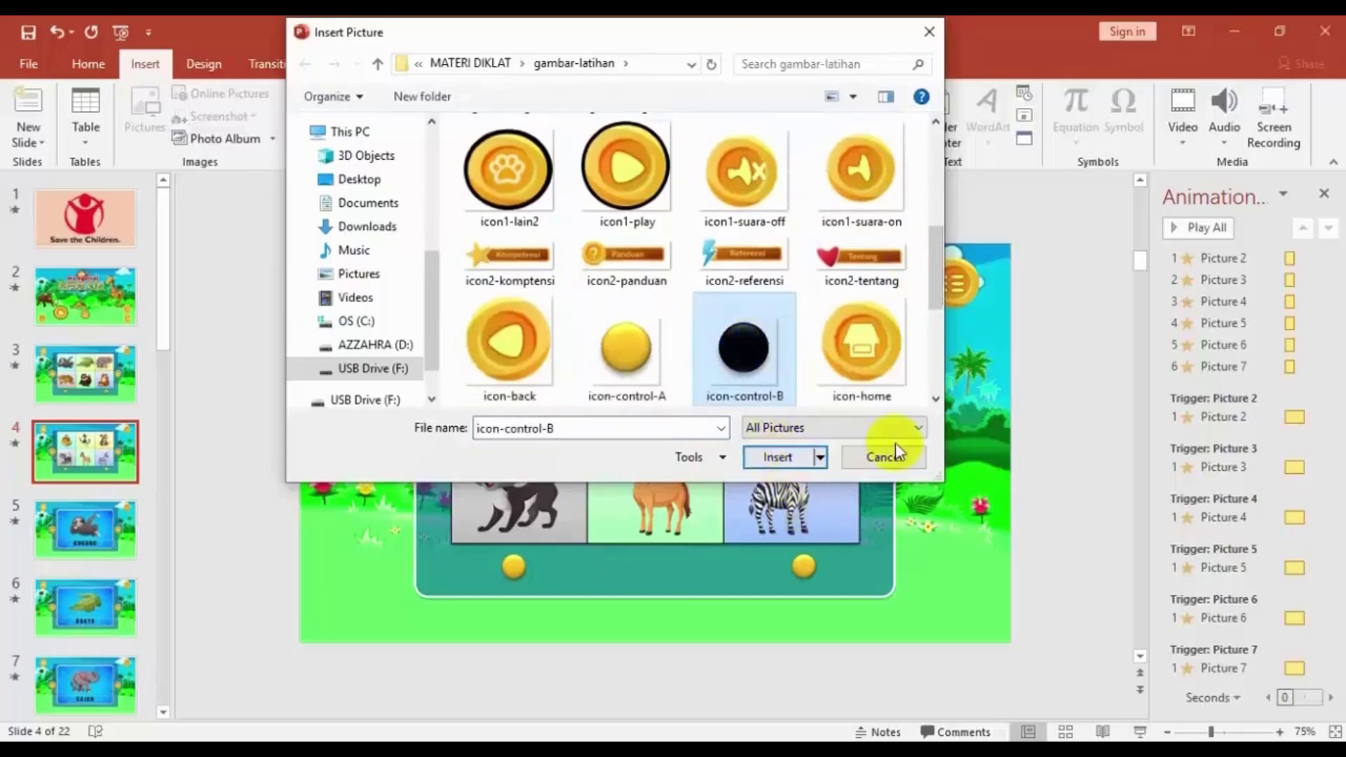
pyautogui.click(882, 456)
# Step: Insert the icon-control-B image from the gambar-latihan folder on the Materi 1 A slide
pyautogui.click(105, 378)
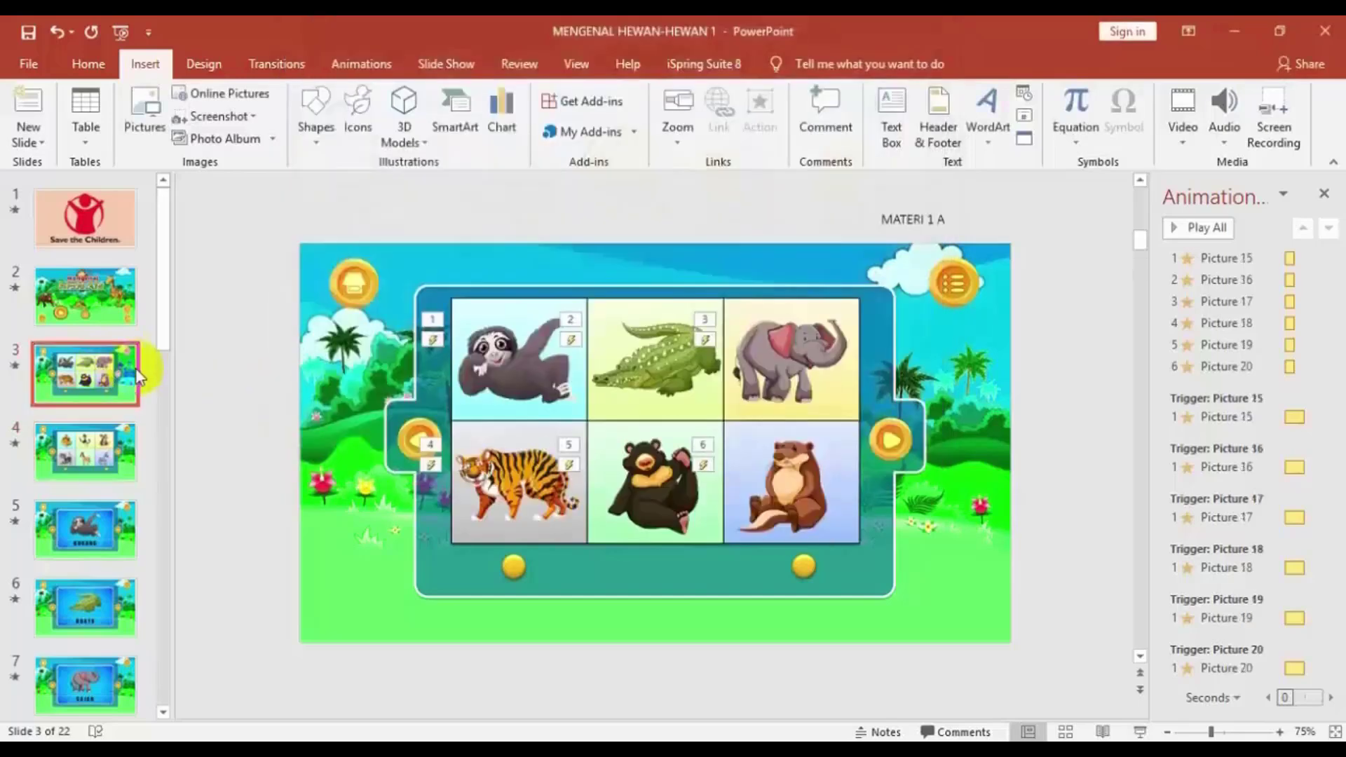
pyautogui.click(144, 112)
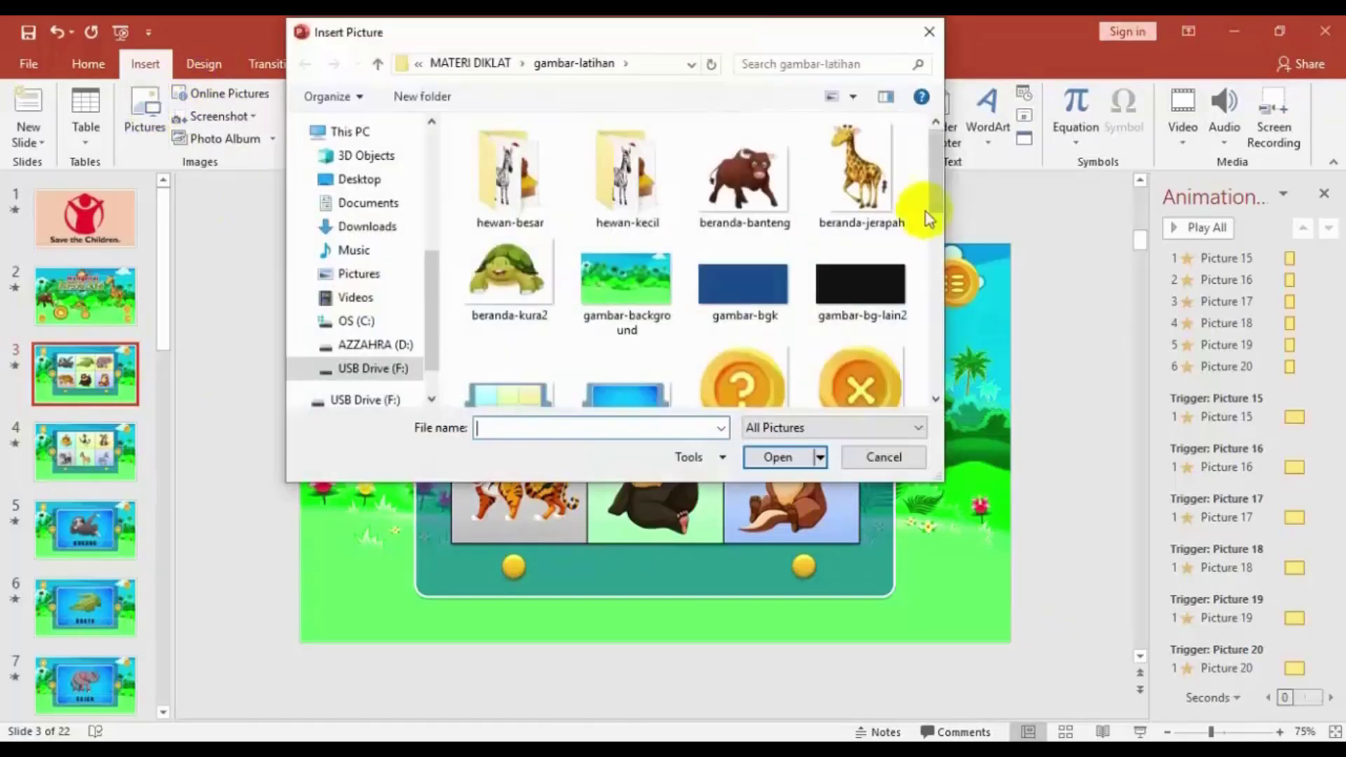
pyautogui.moveTo(935, 193); pyautogui.dragTo(935, 303)
pyautogui.click(760, 316)
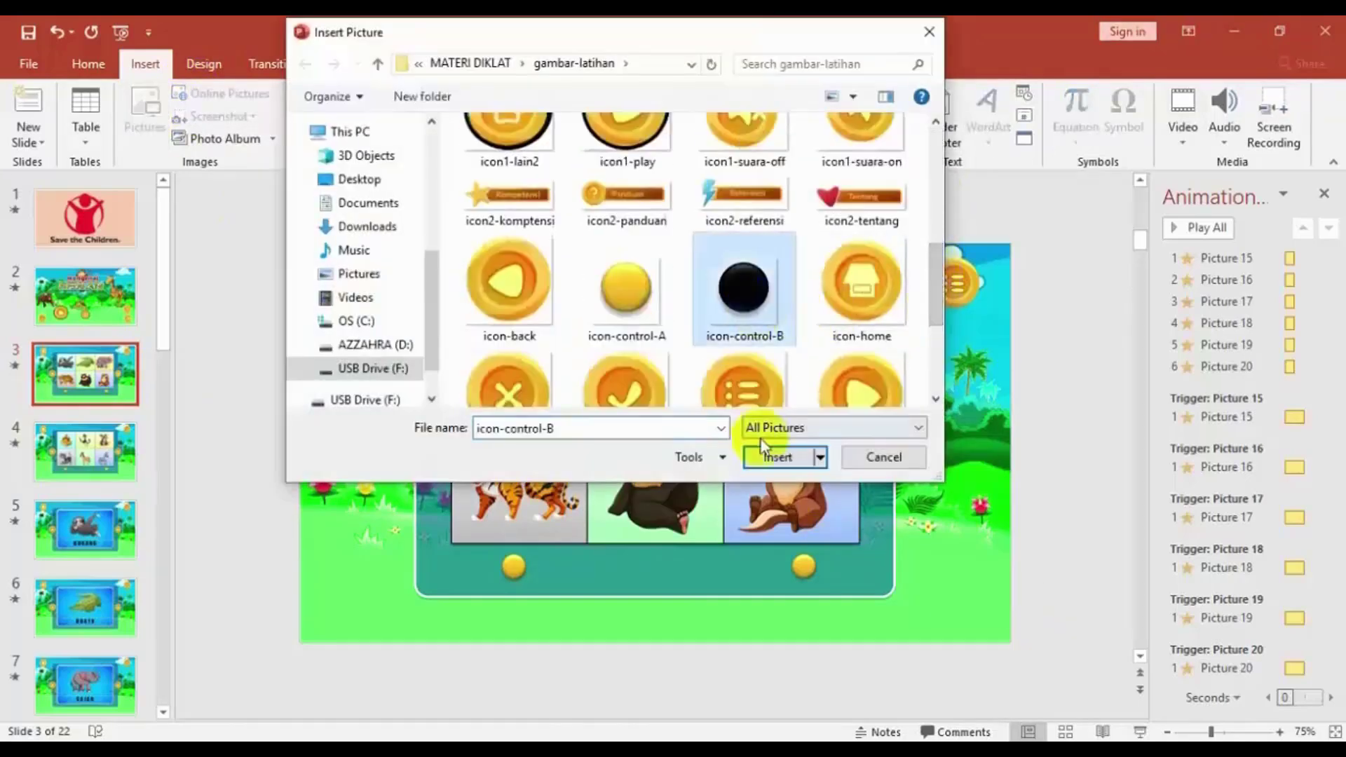
pyautogui.click(771, 459)
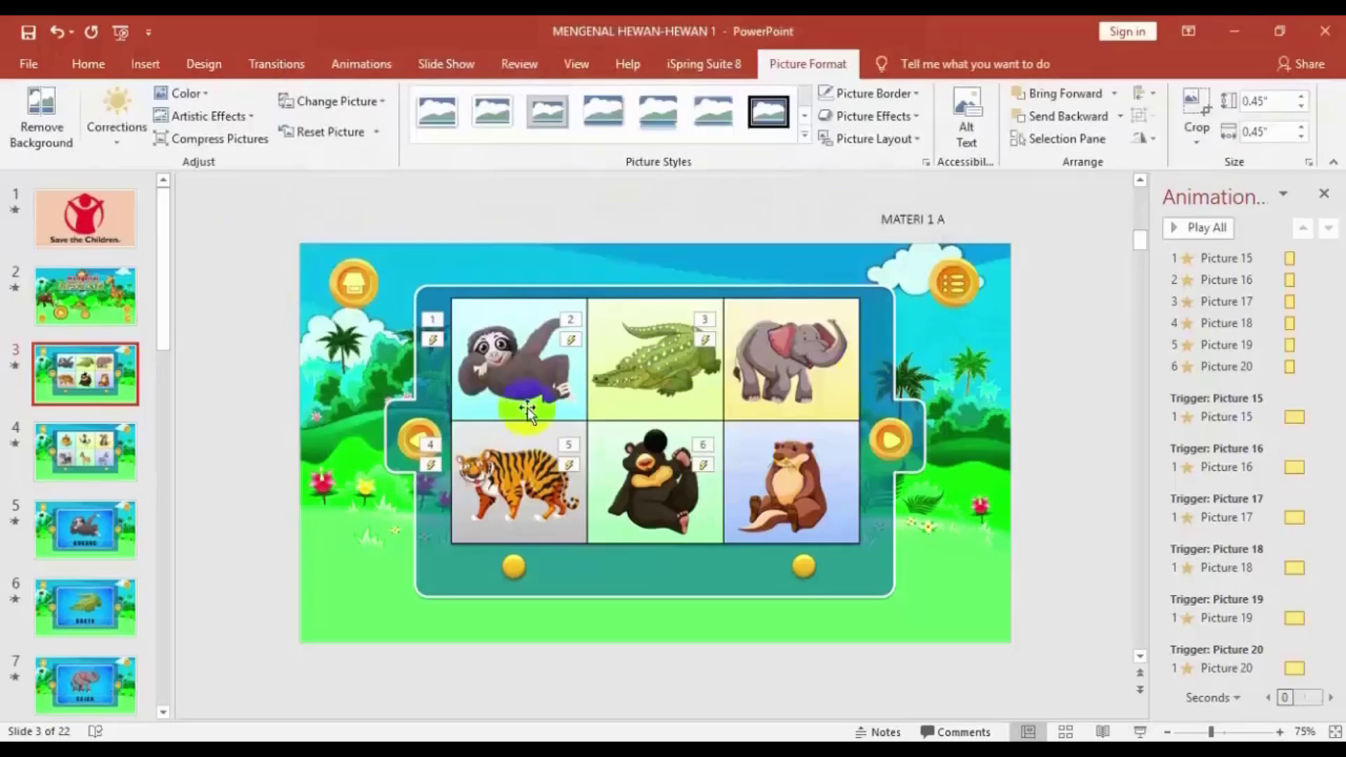
# Step: Move the black control icon exactly over the yellow dot below the tiger picture
pyautogui.moveTo(655, 442); pyautogui.dragTo(511, 562)
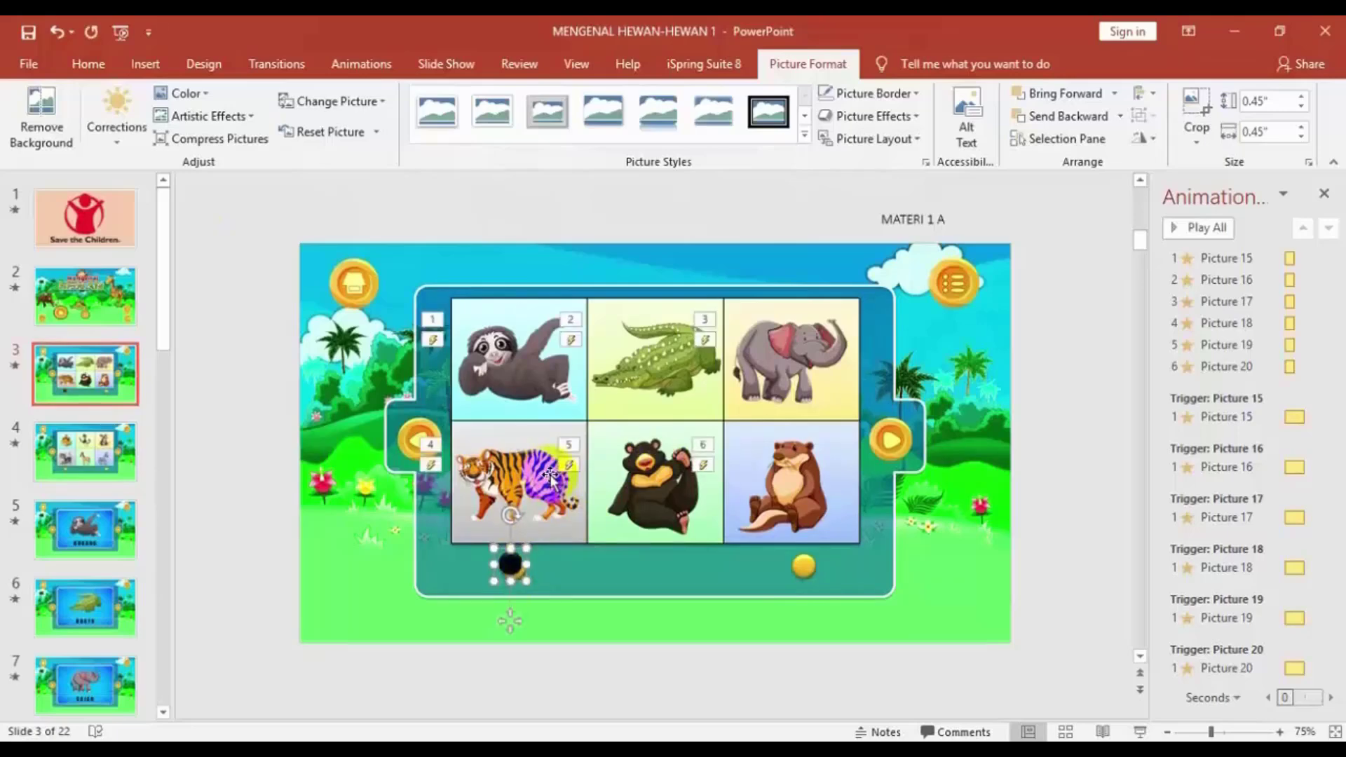
pyautogui.press('Down')
pyautogui.press('Right')
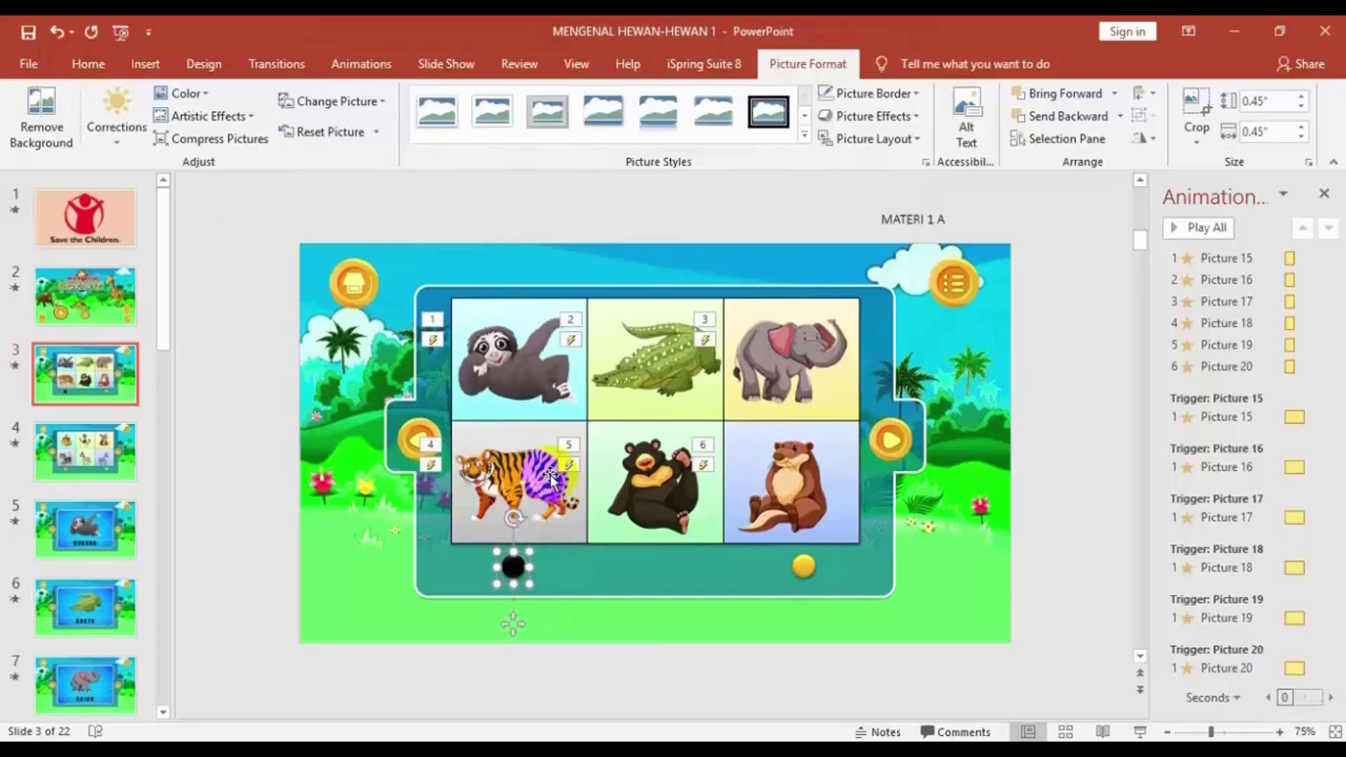
pyautogui.click(580, 574)
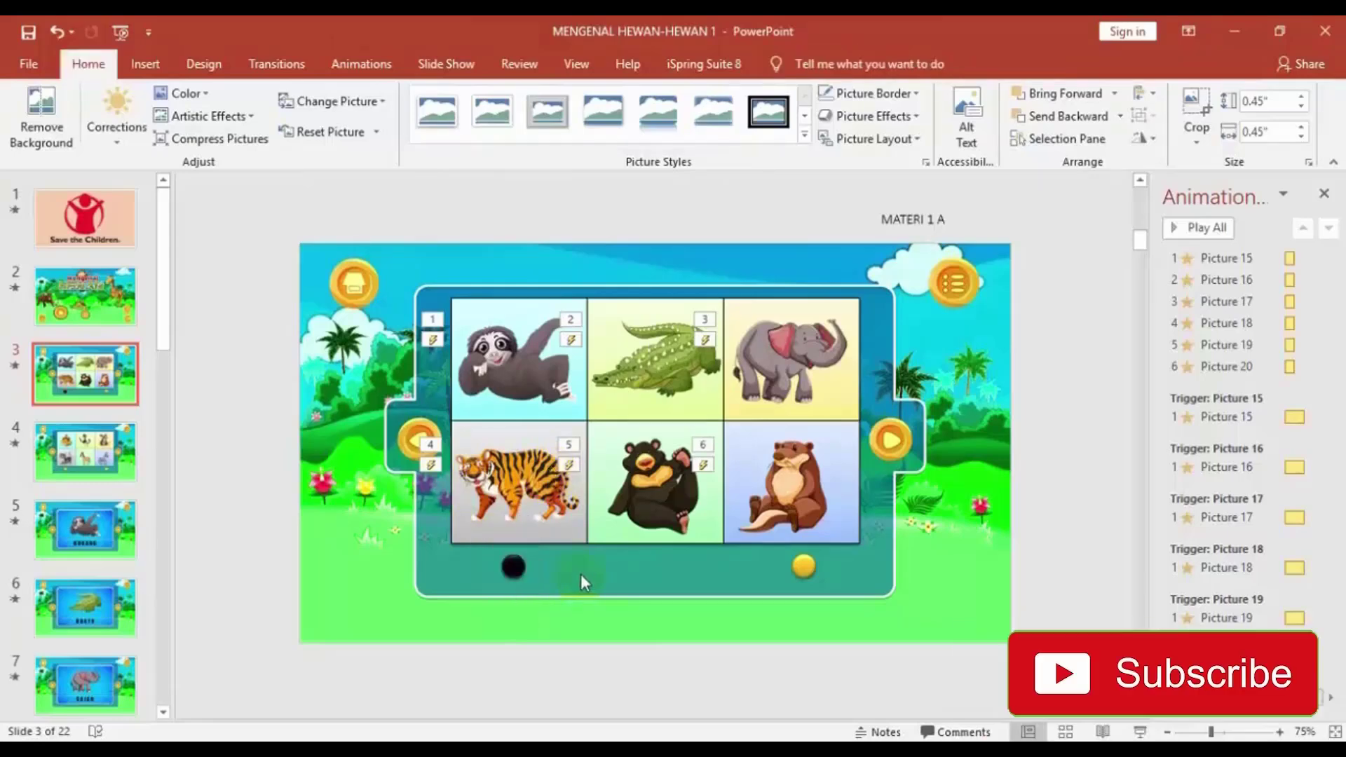
pyautogui.click(514, 569)
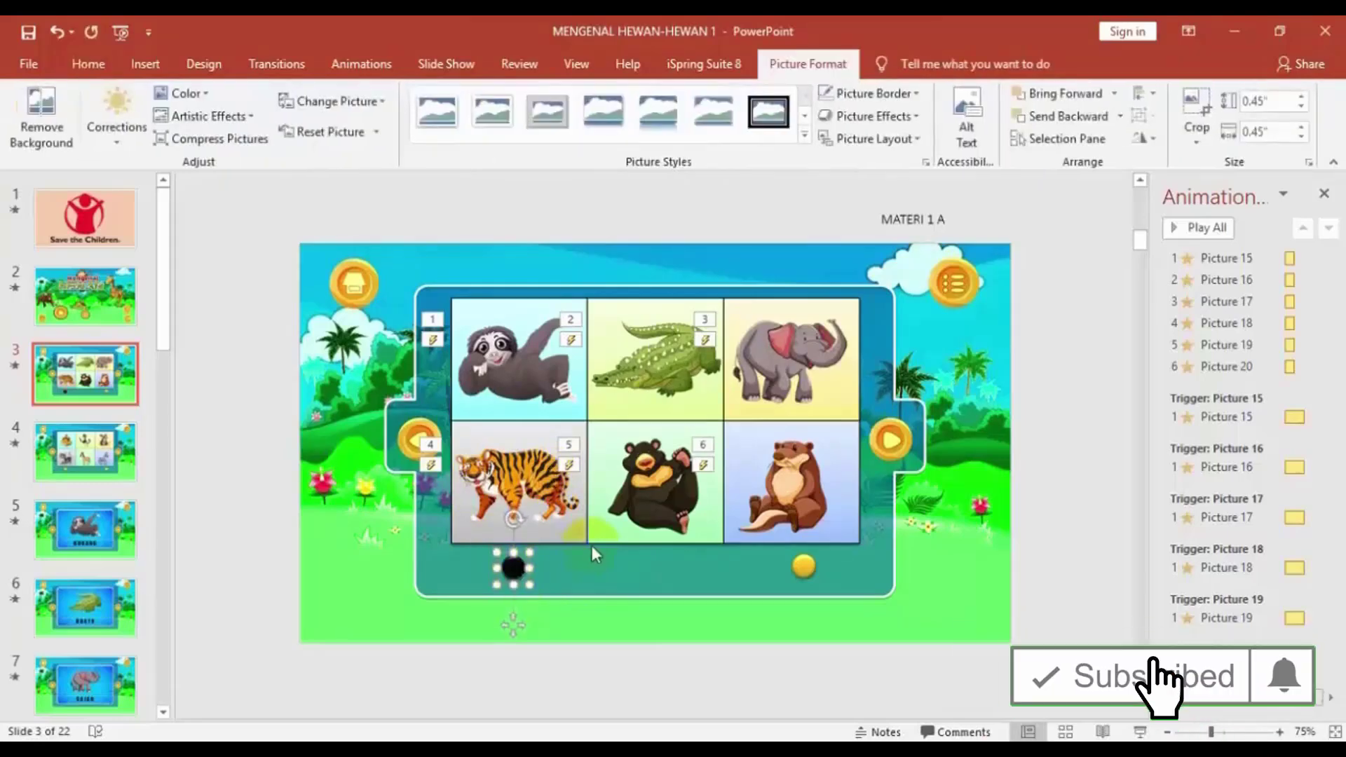